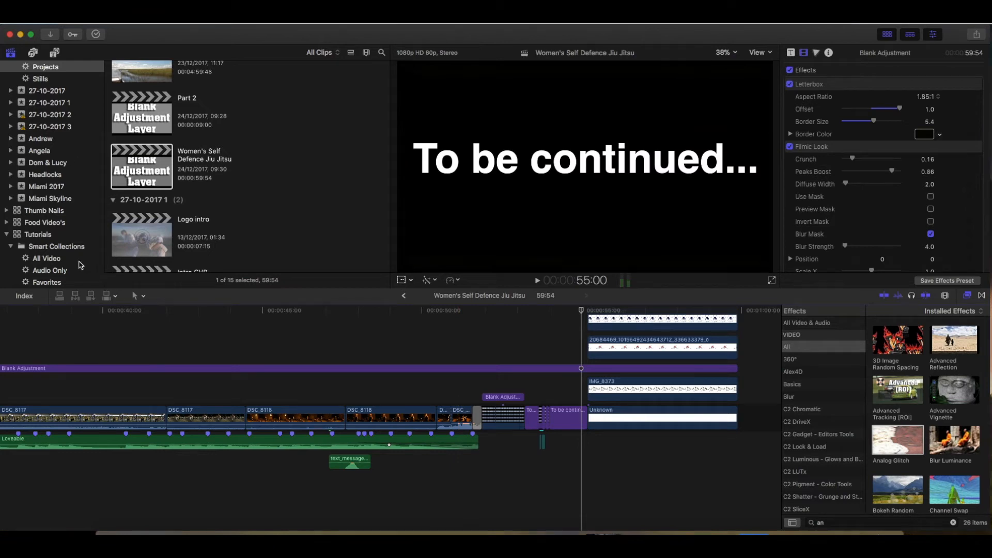
Step: Open the Effect Tutorial project from the Projects smart collection of the Tutorials library
{"action": "scroll", "coordinate": [78, 265], "scroll_direction": "down", "scroll_amount": 5}
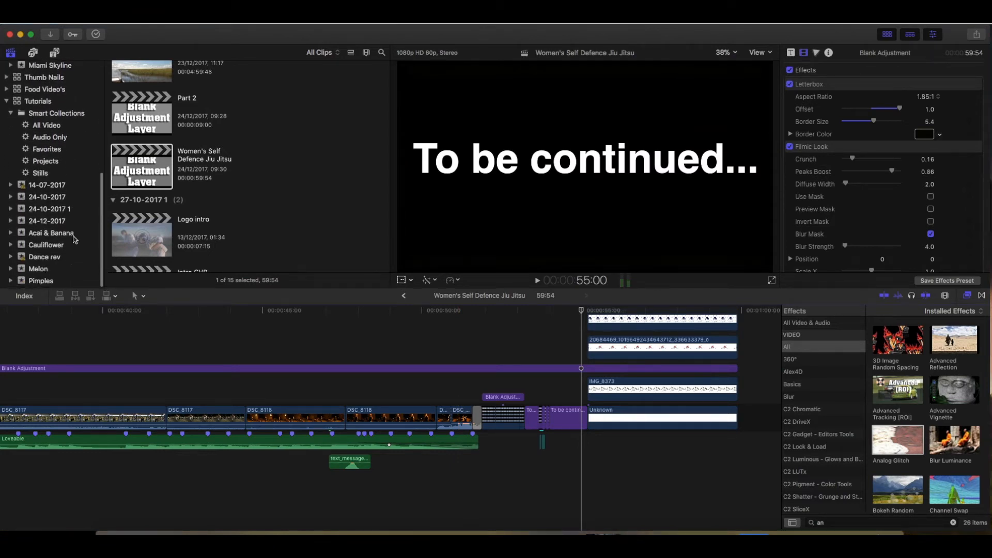
{"action": "scroll", "coordinate": [70, 222], "scroll_direction": "up", "scroll_amount": 1}
{"action": "scroll", "coordinate": [57, 232], "scroll_direction": "down", "scroll_amount": 1}
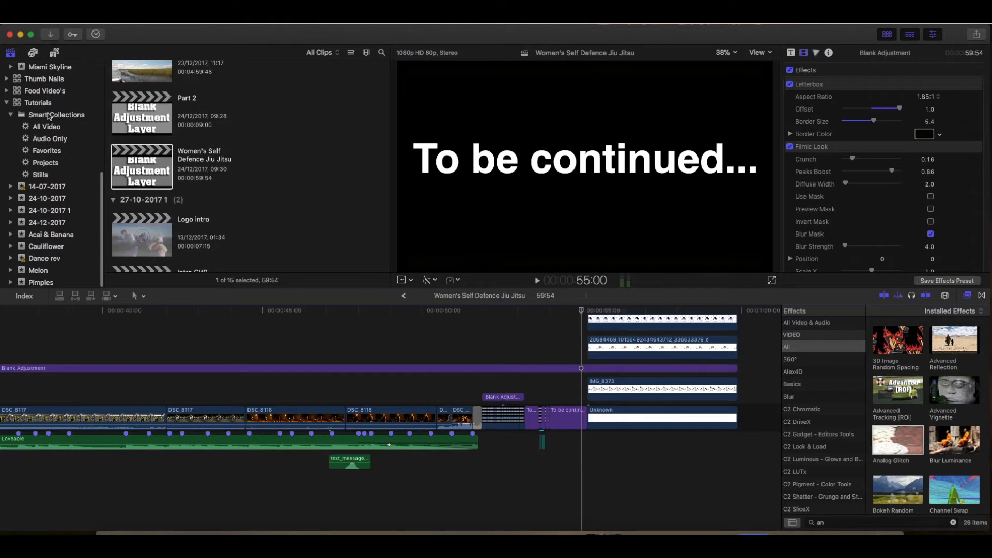
{"action": "left_click", "coordinate": [51, 163]}
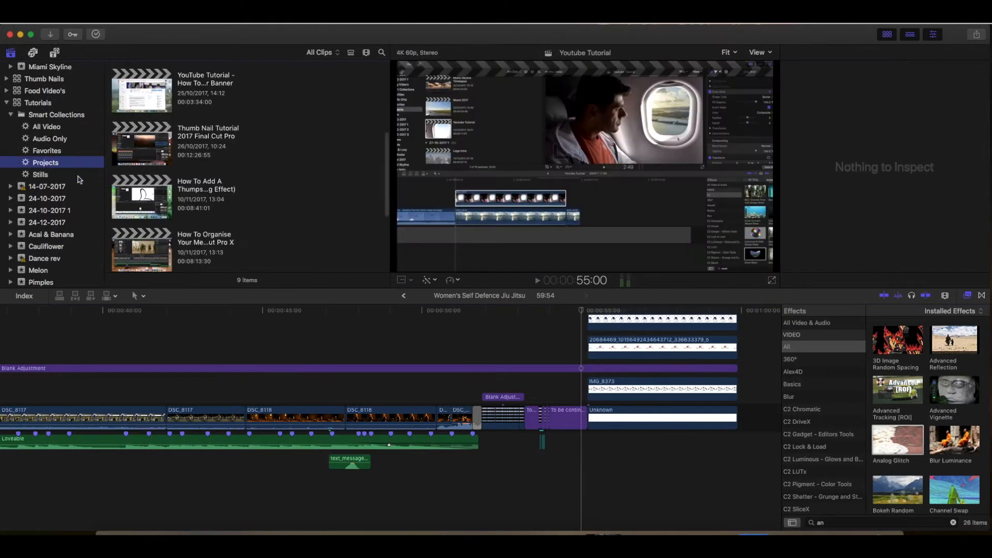
{"action": "scroll", "coordinate": [170, 231], "scroll_direction": "down", "scroll_amount": 5}
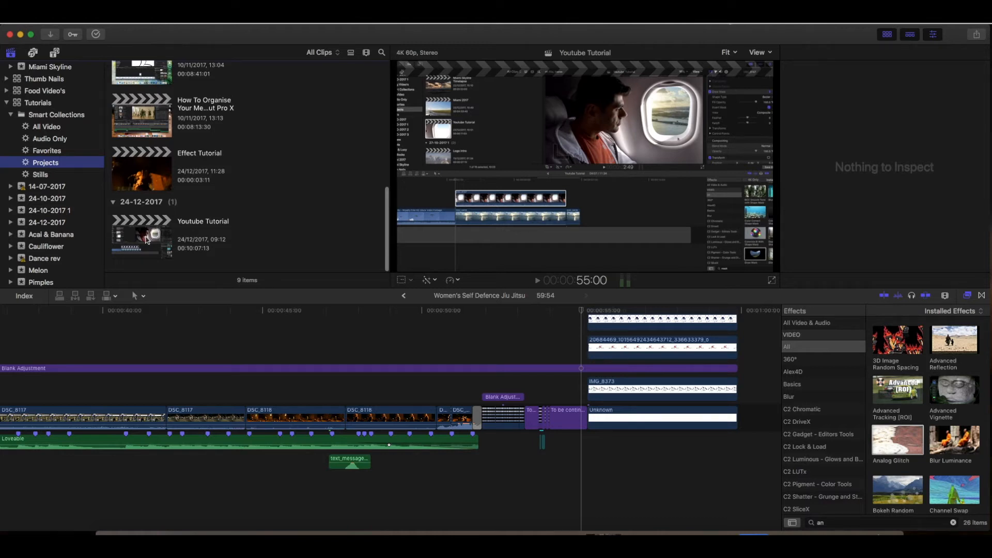
{"action": "double_click", "coordinate": [139, 186]}
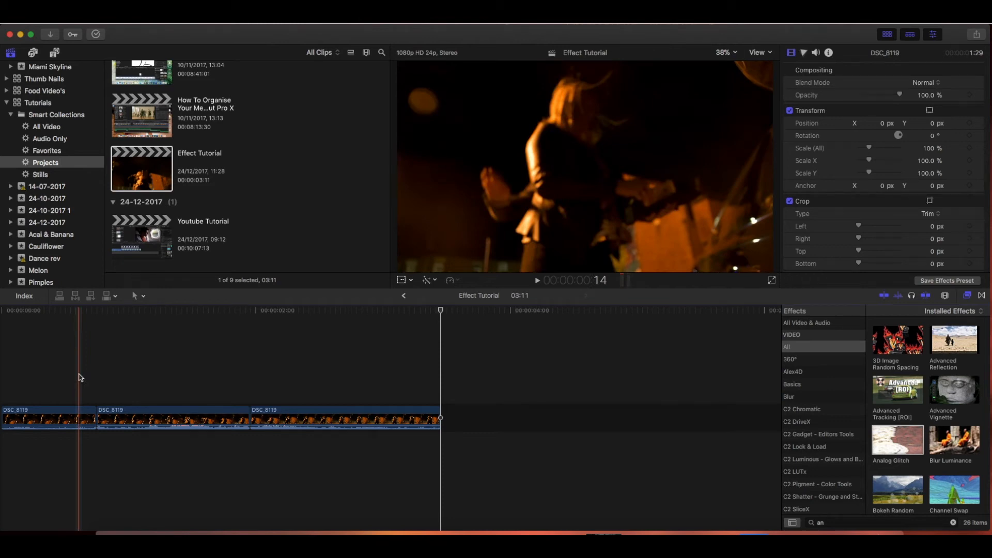
Step: Lower the system volume and play the Effect Tutorial timeline from its start
{"action": "key", "text": "XF86AudioLowerVolume"}
{"action": "key", "text": "XF86AudioLowerVolume"}
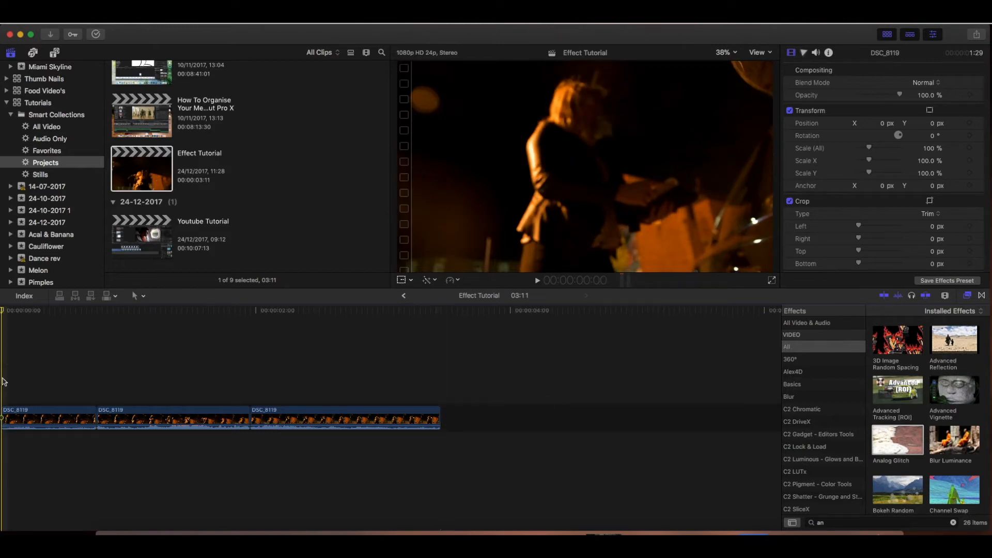
{"action": "key", "text": "space"}
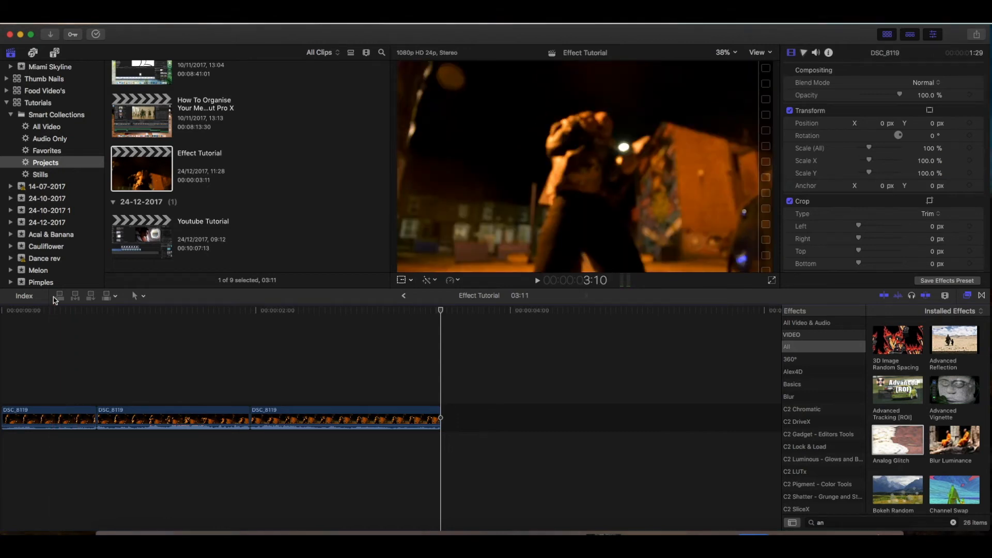
{"action": "left_click", "coordinate": [70, 414]}
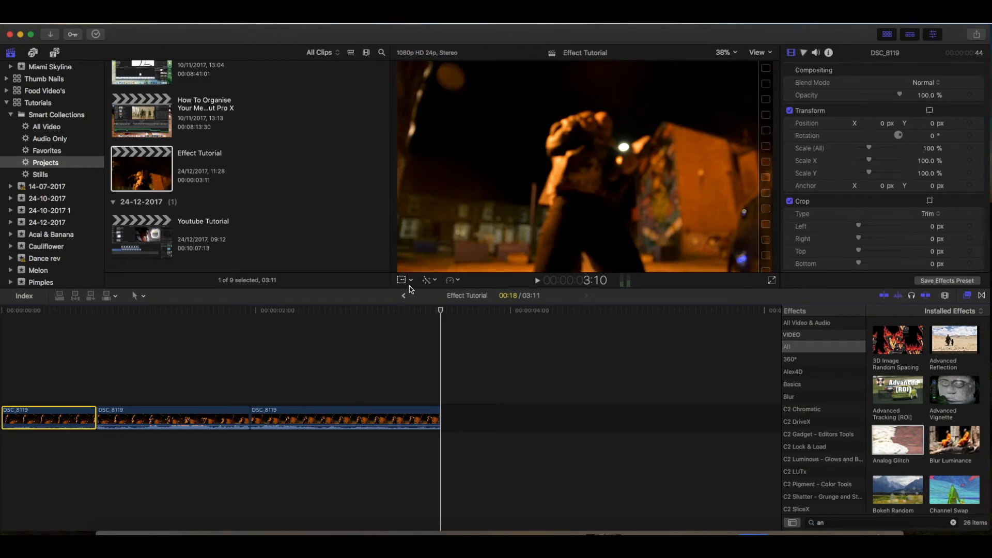
{"action": "left_click", "coordinate": [453, 281]}
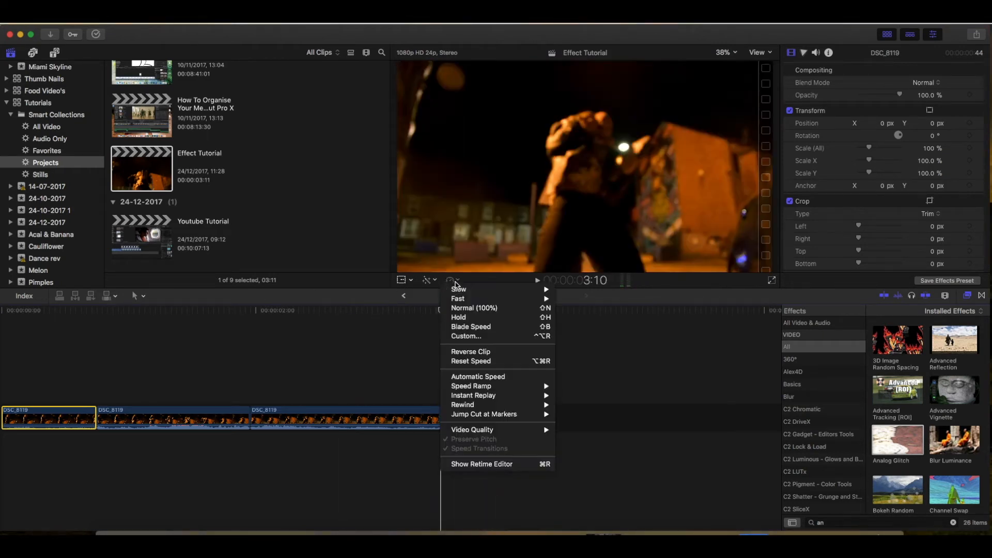
{"action": "mouse_move", "coordinate": [464, 300]}
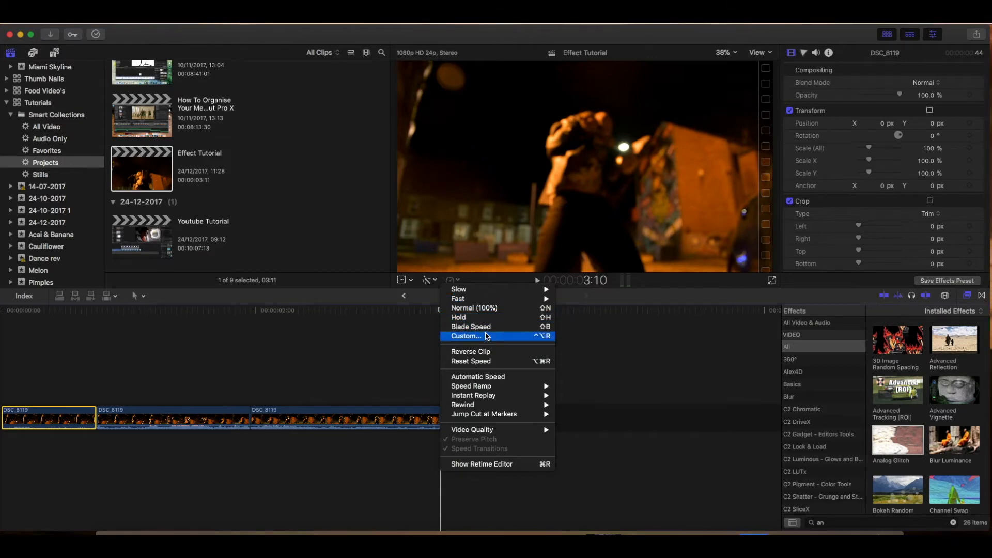
{"action": "left_click", "coordinate": [470, 336]}
{"action": "left_click", "coordinate": [283, 359]}
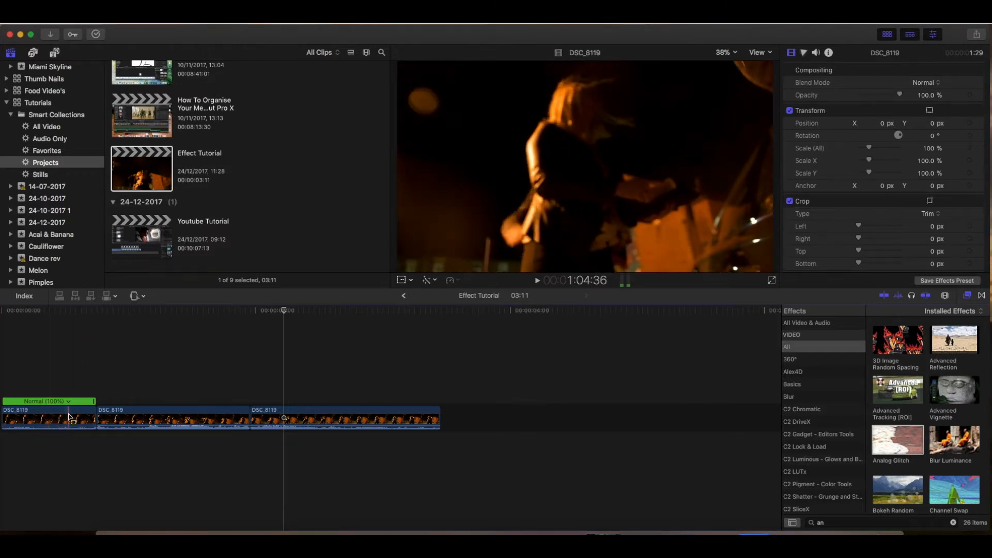
Step: Set a custom speed of 220% on about the last 6 frames of the first clip and play the timeline back
{"action": "key", "text": "r"}
{"action": "left_click_drag", "start_coordinate": [66, 416], "coordinate": [96, 417]}
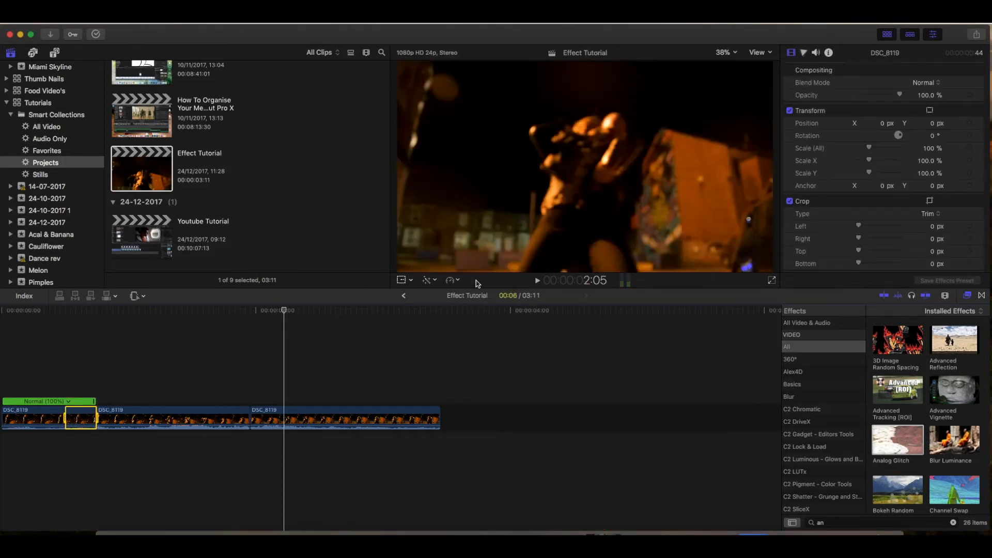
{"action": "left_click", "coordinate": [458, 280]}
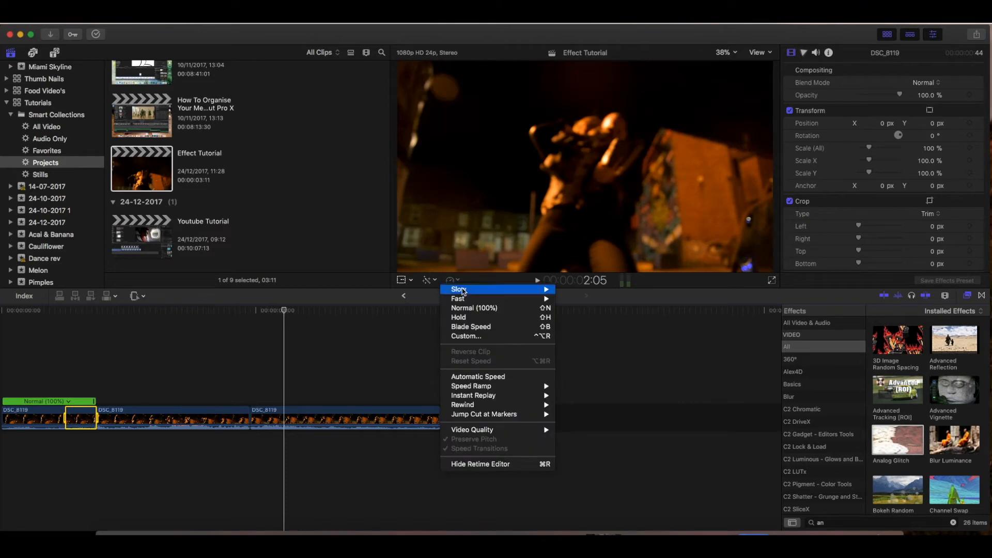
{"action": "left_click", "coordinate": [478, 336]}
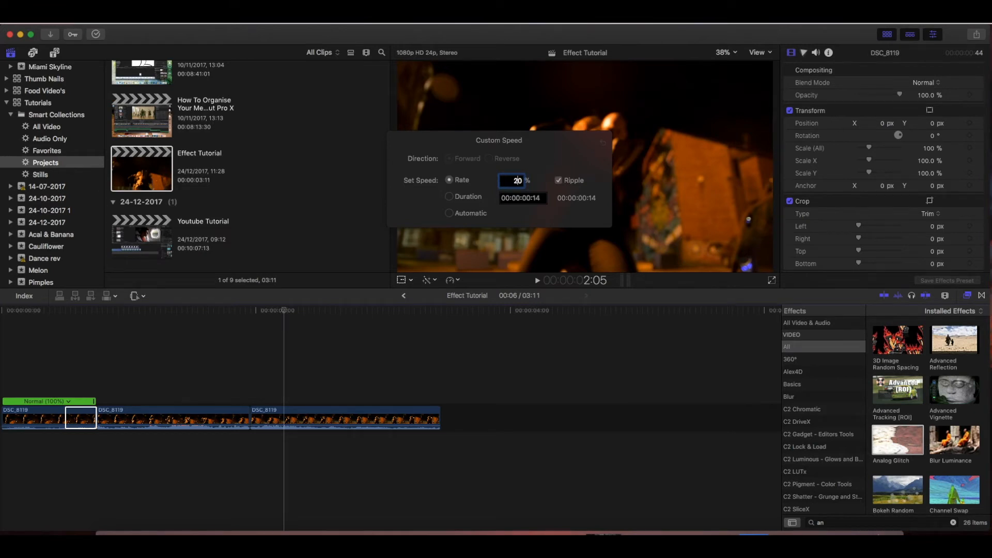
{"action": "key", "text": "Return"}
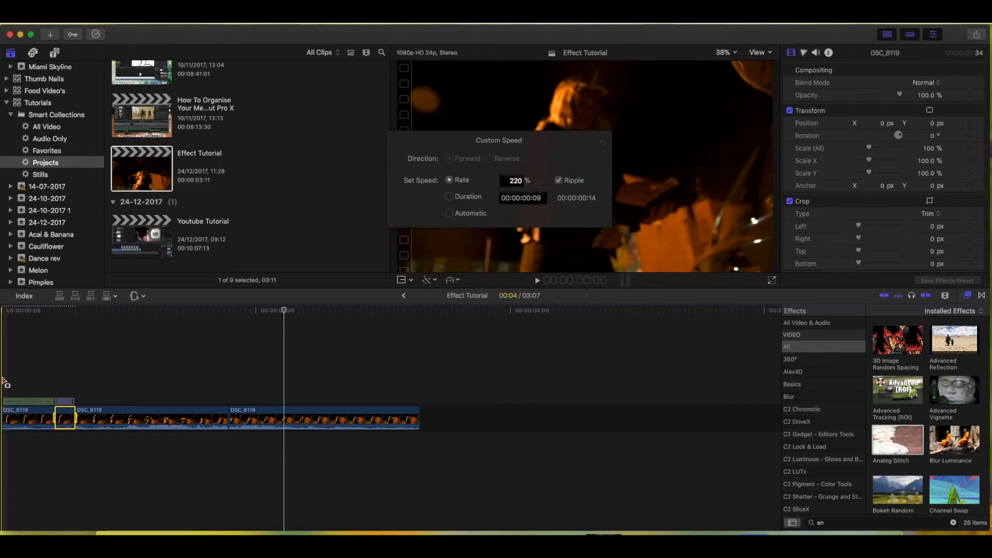
{"action": "key", "text": "space"}
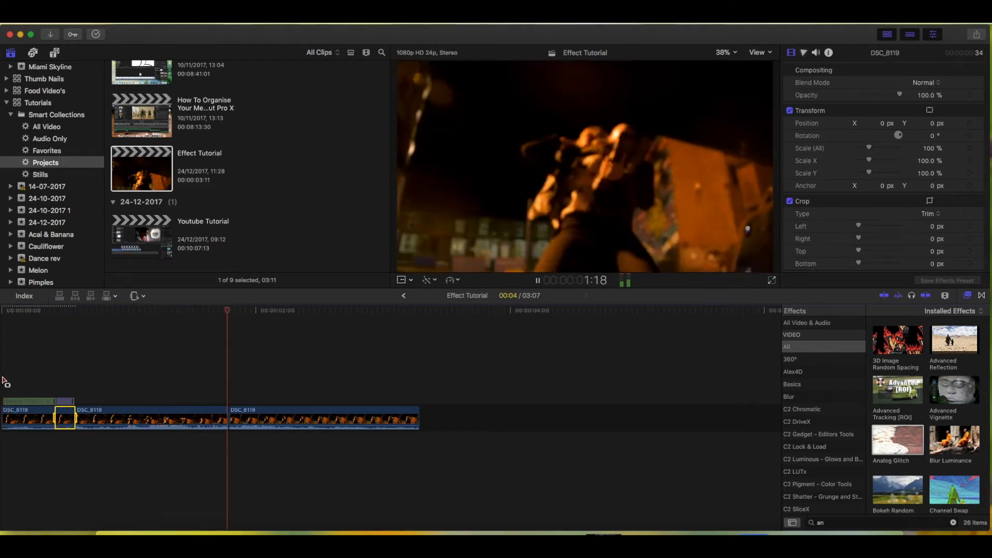
{"action": "key", "text": "space"}
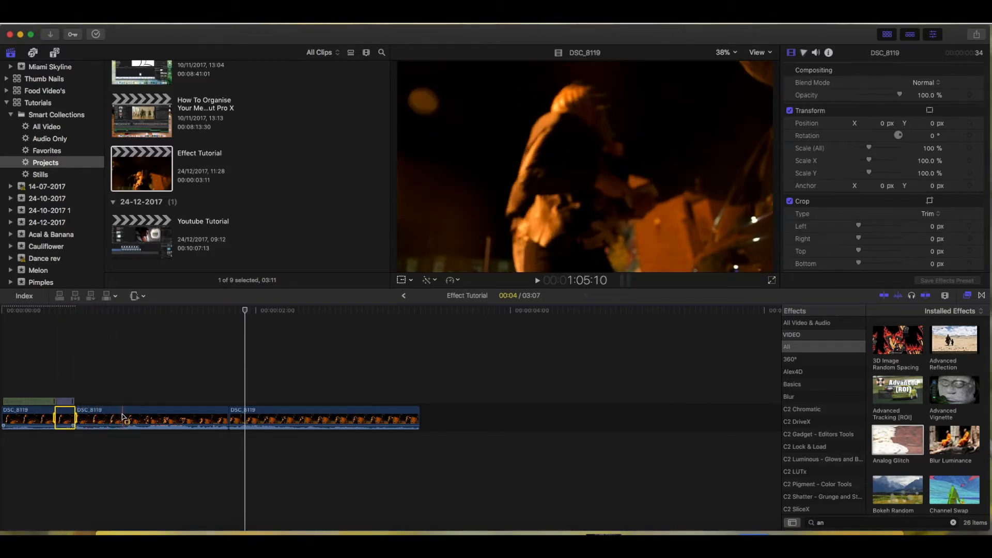
{"action": "key", "text": "space"}
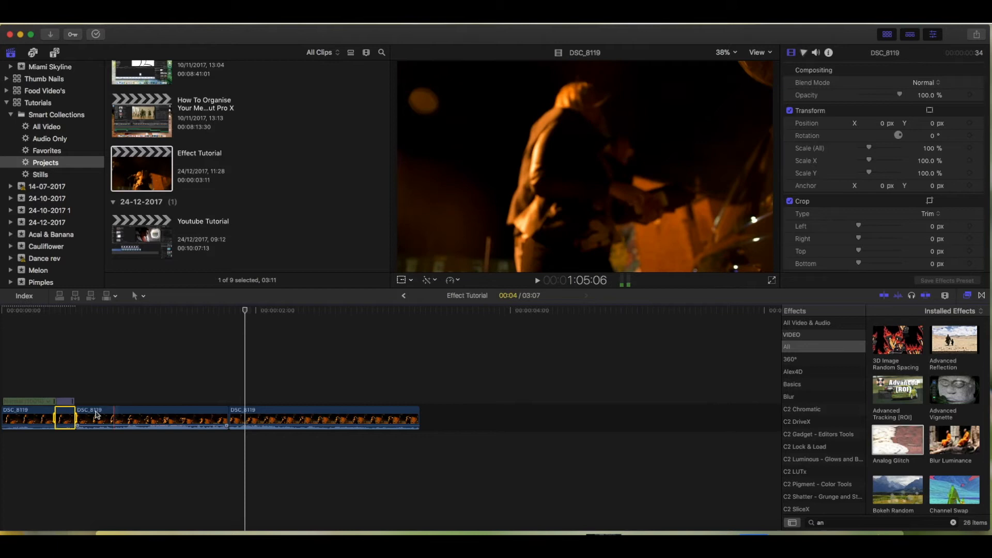
Step: Set the second clip's custom speed to 140% and play the timeline from the start
{"action": "left_click", "coordinate": [127, 413]}
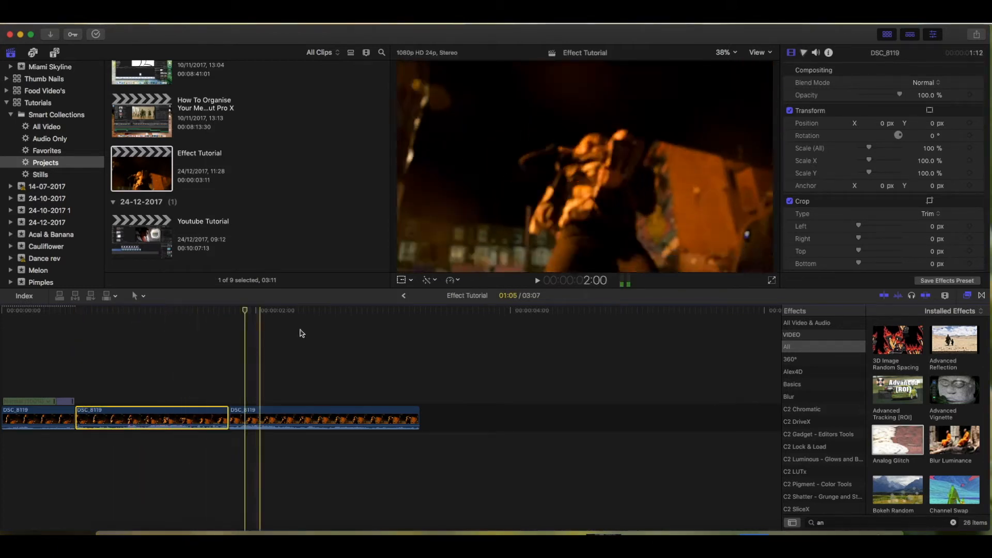
{"action": "left_click", "coordinate": [458, 281]}
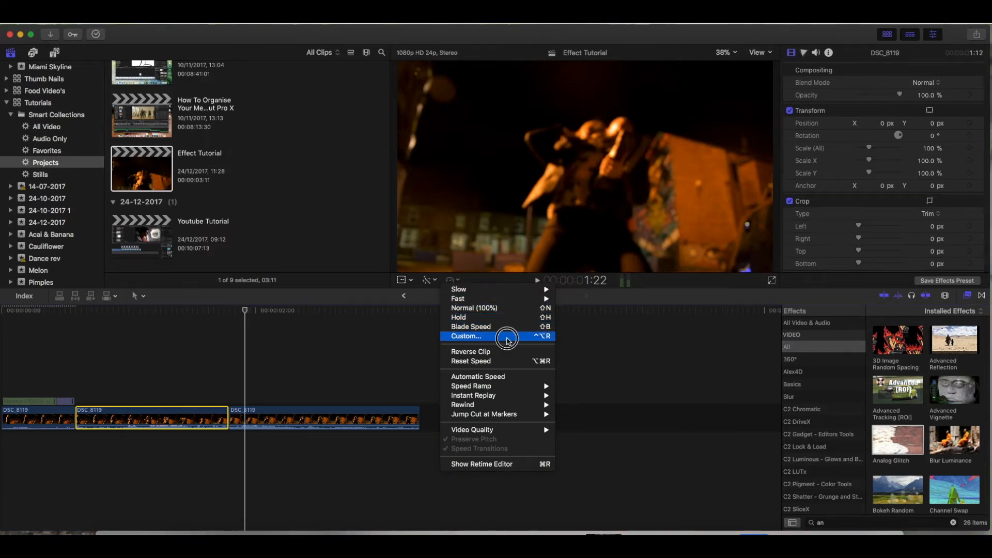
{"action": "left_click", "coordinate": [508, 337]}
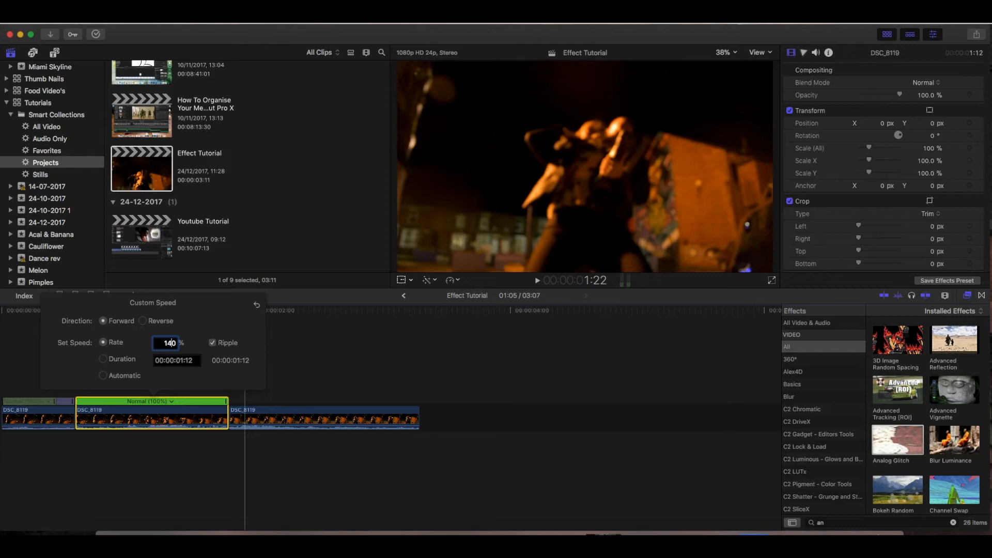
{"action": "type", "text": "140"}
{"action": "key", "text": "Return"}
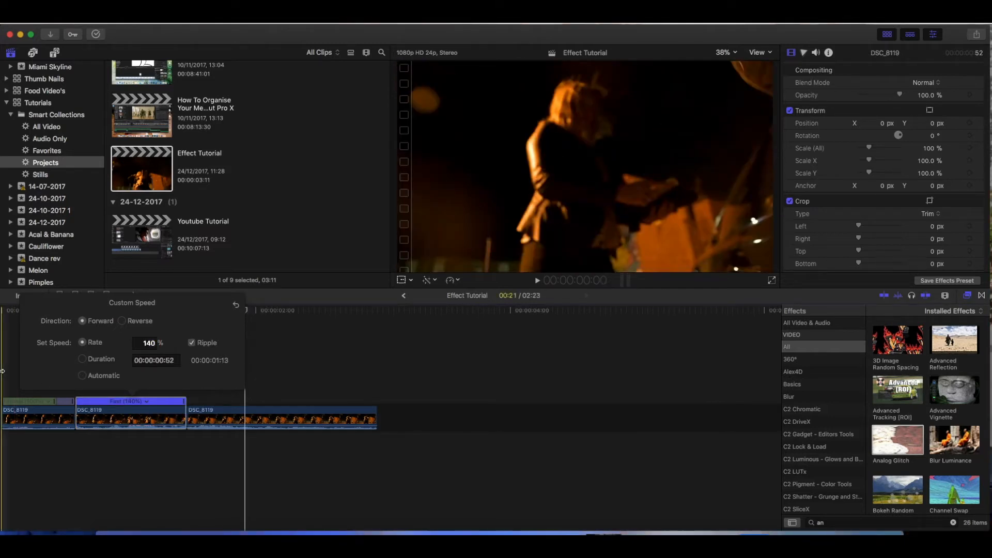
{"action": "key", "text": "space"}
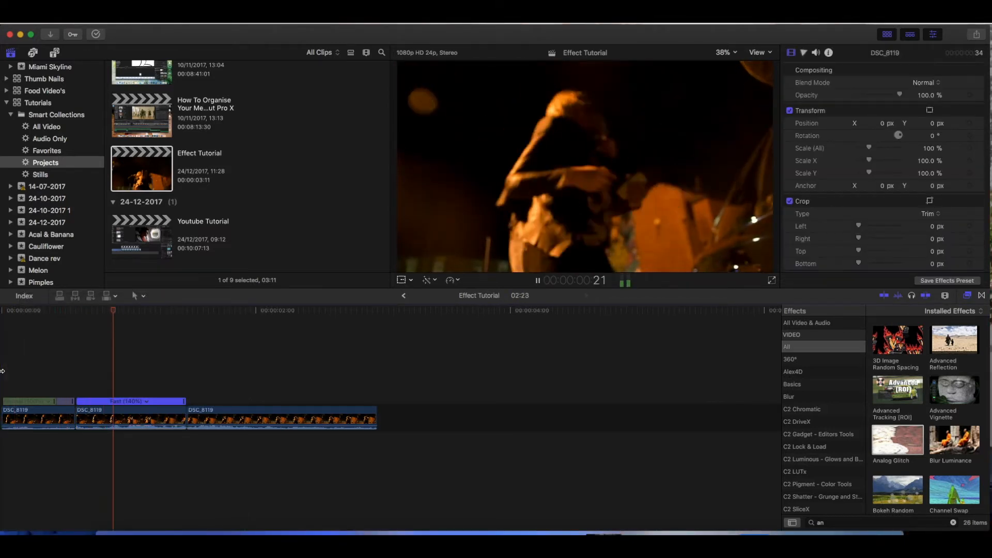
{"action": "key", "text": "space"}
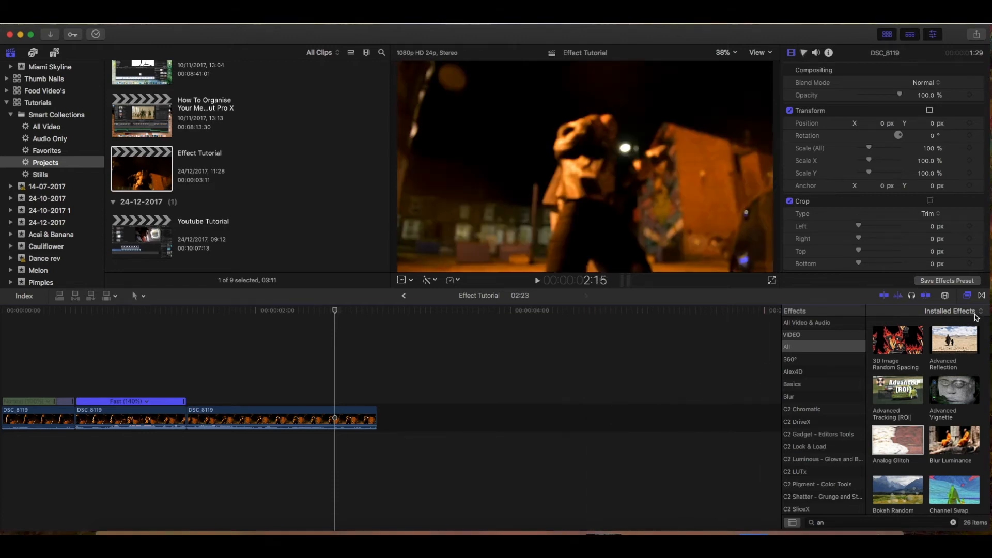
Step: Find the TV Glitch Zoom In Flicker transition, add it between the second and third clips, and play it back
{"action": "left_click", "coordinate": [984, 298]}
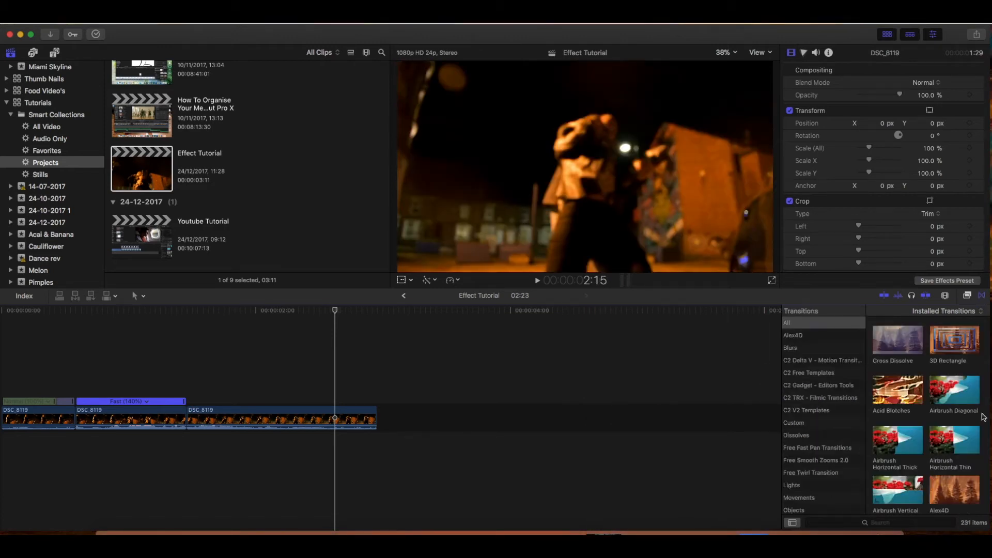
{"action": "scroll", "coordinate": [917, 487], "scroll_direction": "down", "scroll_amount": 10}
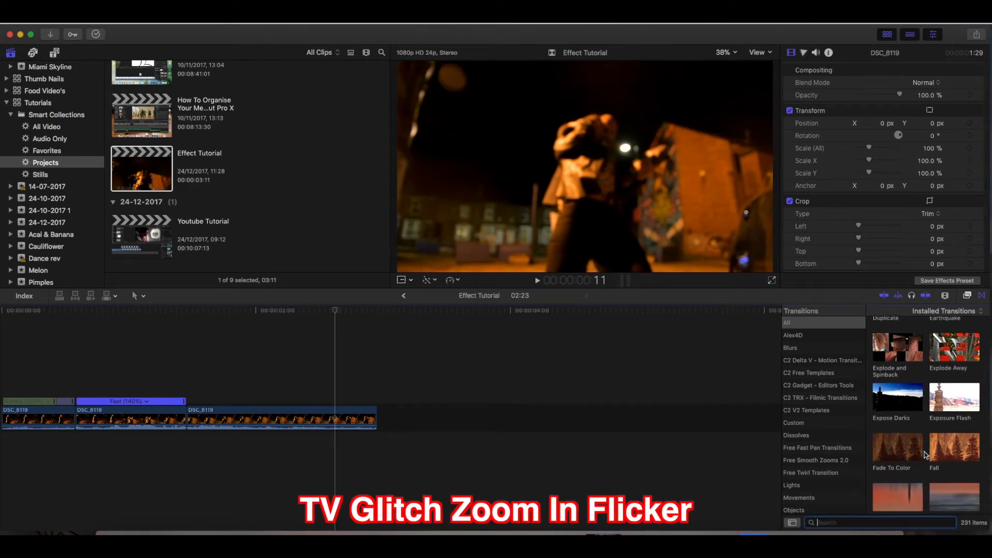
{"action": "type", "text": "v g"}
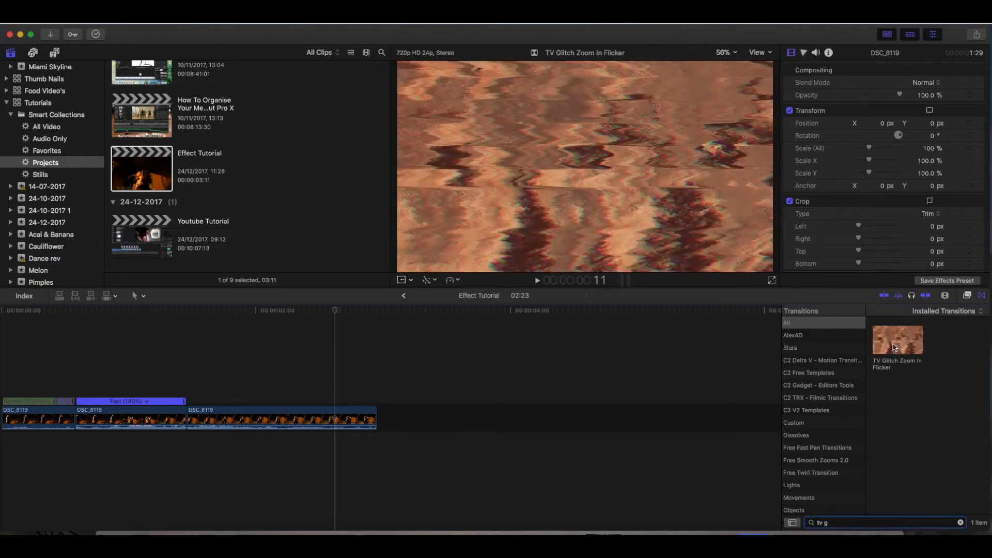
{"action": "left_click", "coordinate": [904, 346]}
{"action": "left_click_drag", "start_coordinate": [904, 345], "coordinate": [171, 423]}
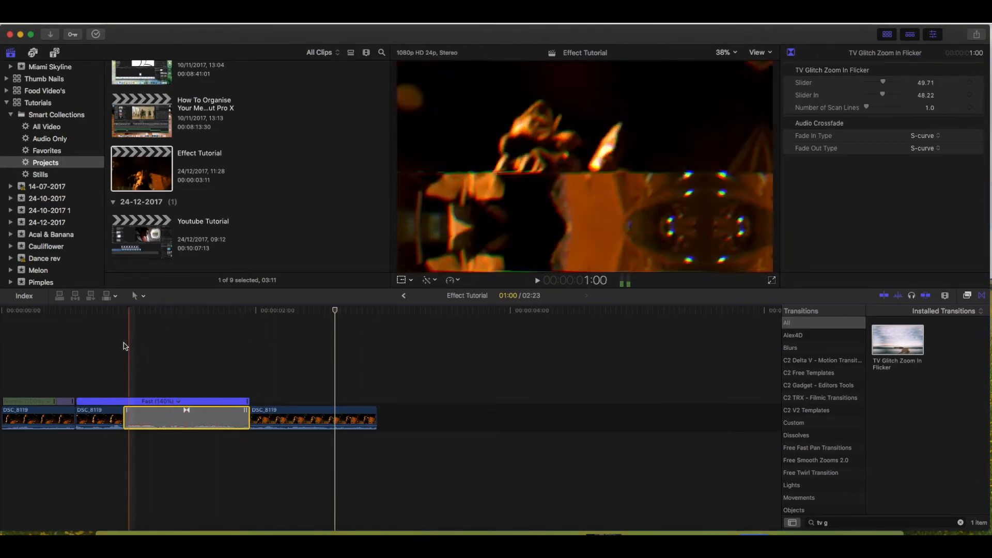
{"action": "key", "text": "space"}
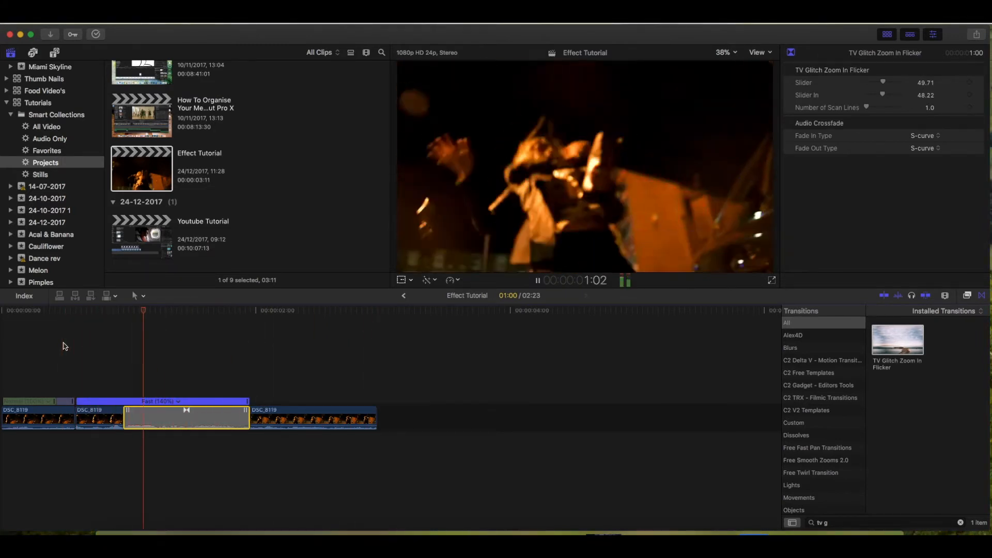
{"action": "key", "text": "space"}
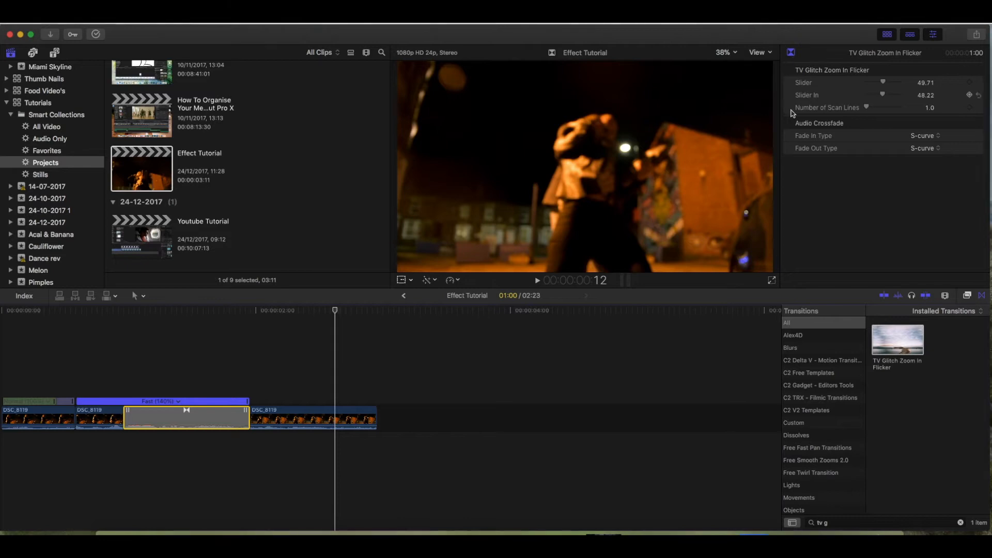
Step: Split the third clip one frame after its start, at 2:00
{"action": "left_click", "coordinate": [292, 382]}
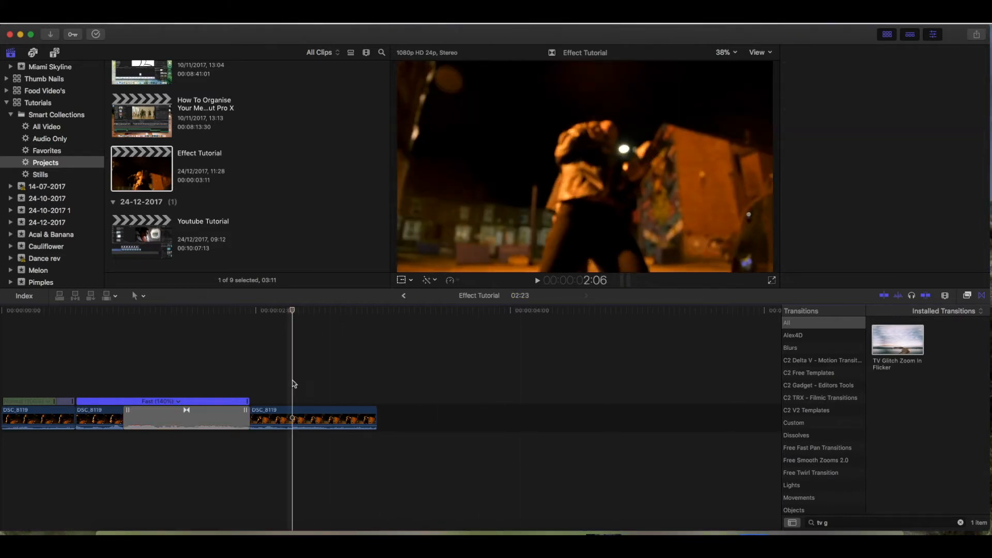
{"action": "left_click", "coordinate": [946, 297]}
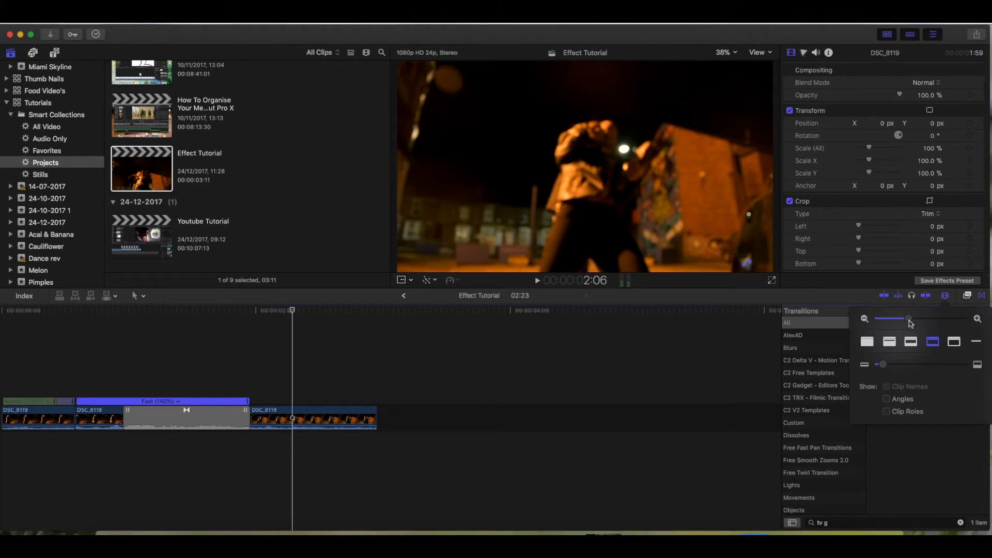
{"action": "left_click_drag", "start_coordinate": [911, 323], "coordinate": [949, 319]}
{"action": "scroll", "coordinate": [215, 377], "scroll_direction": "left", "scroll_amount": 10}
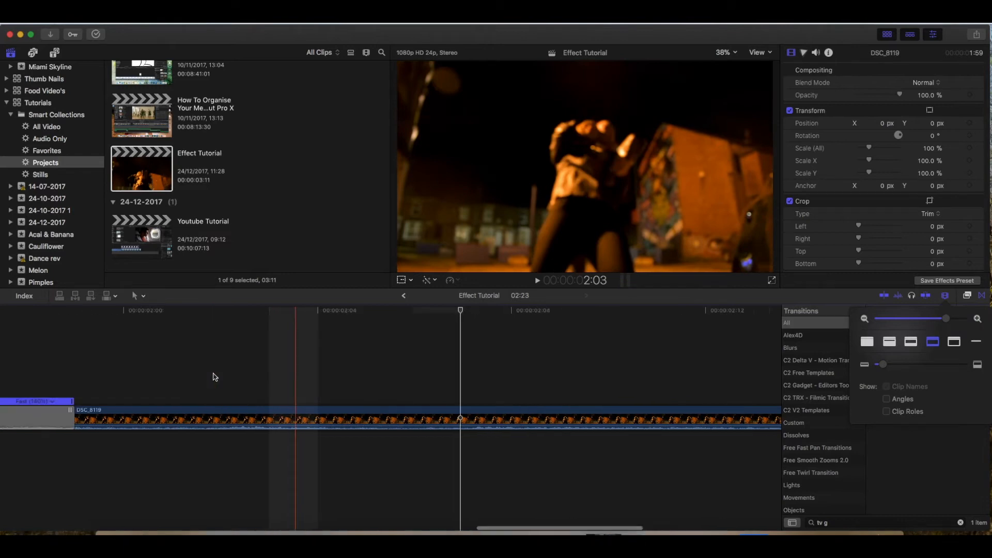
{"action": "scroll", "coordinate": [215, 377], "scroll_direction": "left", "scroll_amount": 2}
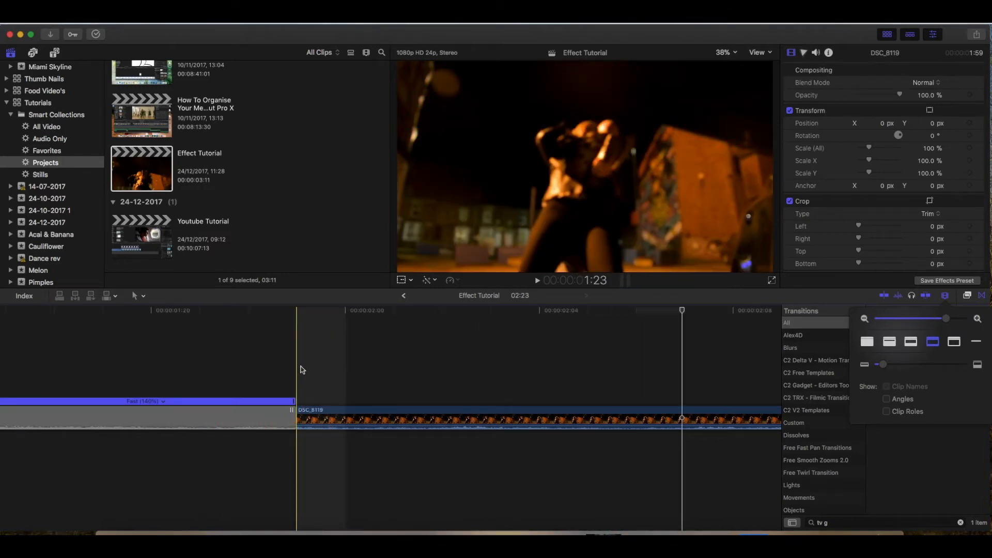
{"action": "key", "text": "Right"}
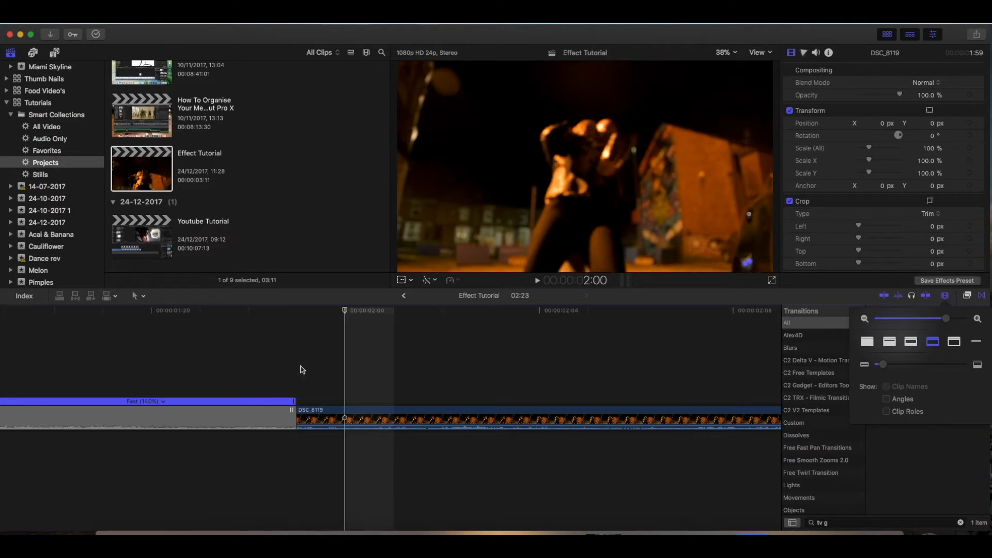
{"action": "key", "text": "Left"}
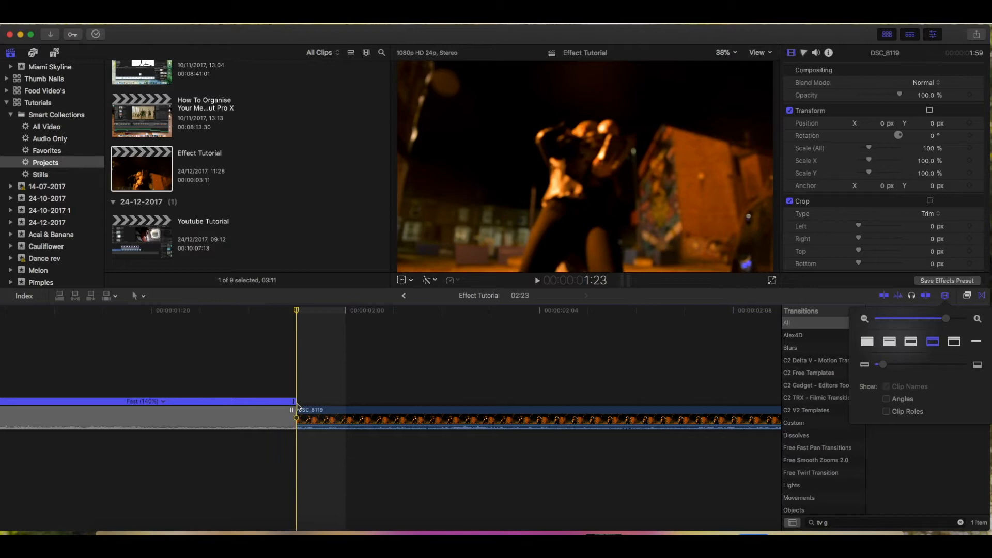
{"action": "left_click", "coordinate": [300, 402]}
{"action": "key", "text": "Right"}
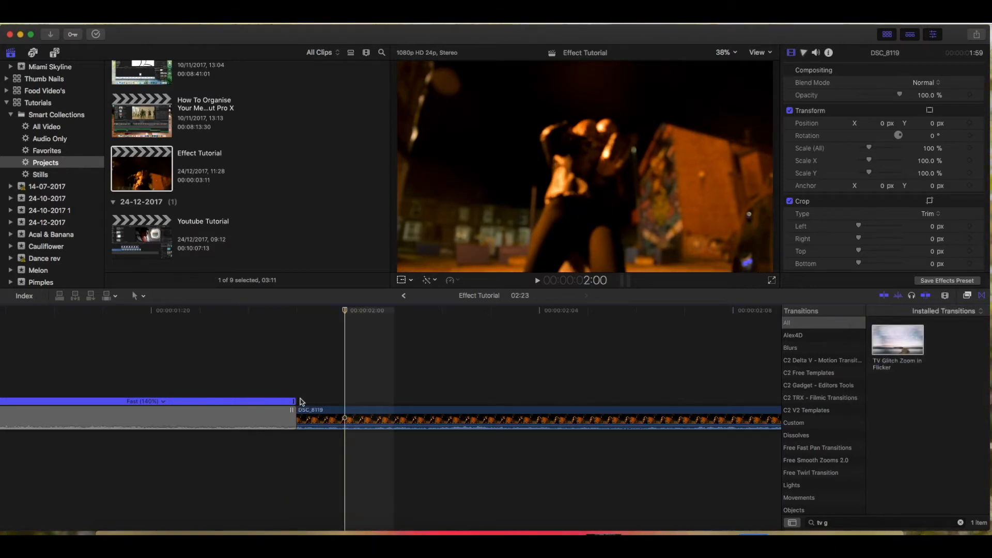
{"action": "key", "text": "super+b"}
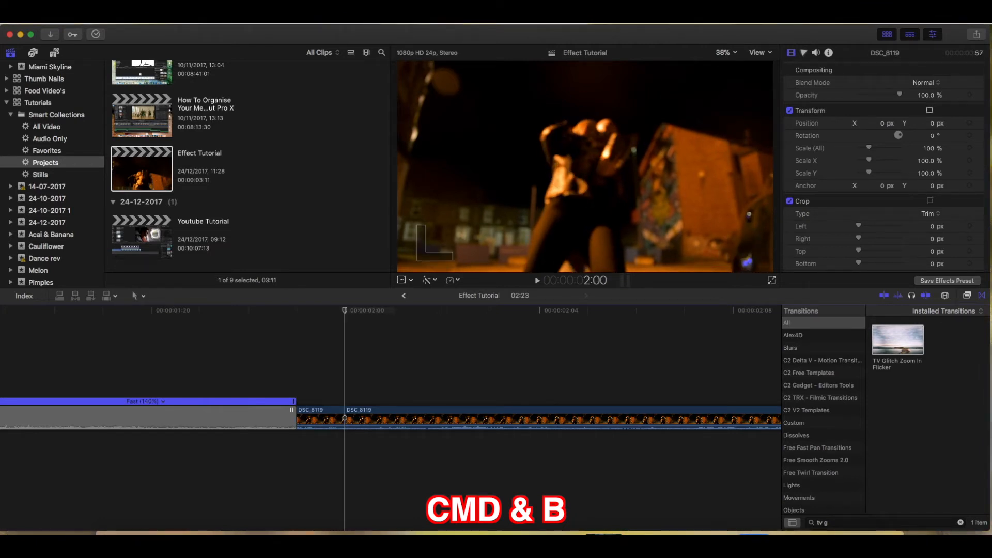
Step: Cut the rest of the third clip into single-frame pieces, from 2:01 through its last frame
{"action": "key", "text": "Right"}
{"action": "key", "text": "super+b"}
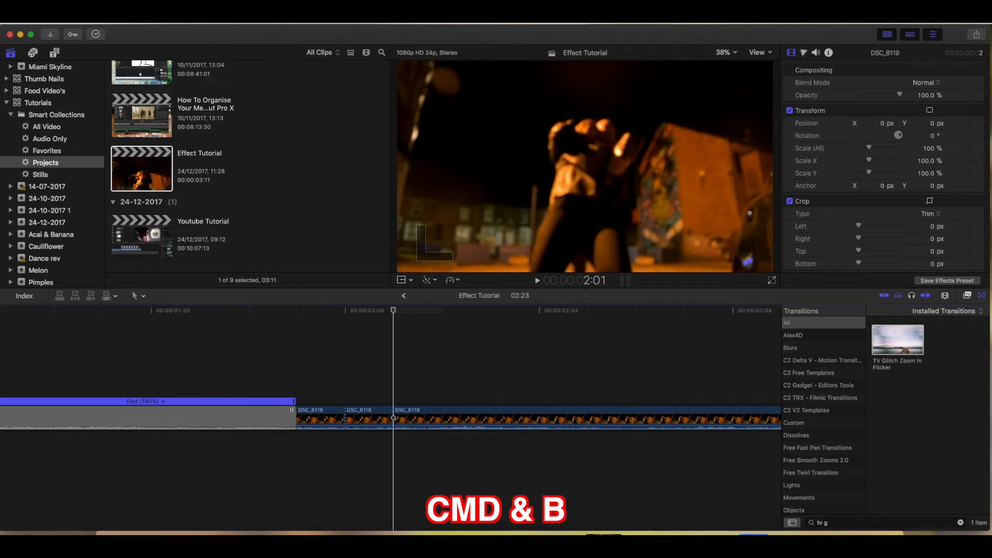
{"action": "key", "text": "Right"}
{"action": "key", "text": "super+b"}
{"action": "key", "text": "Right"}
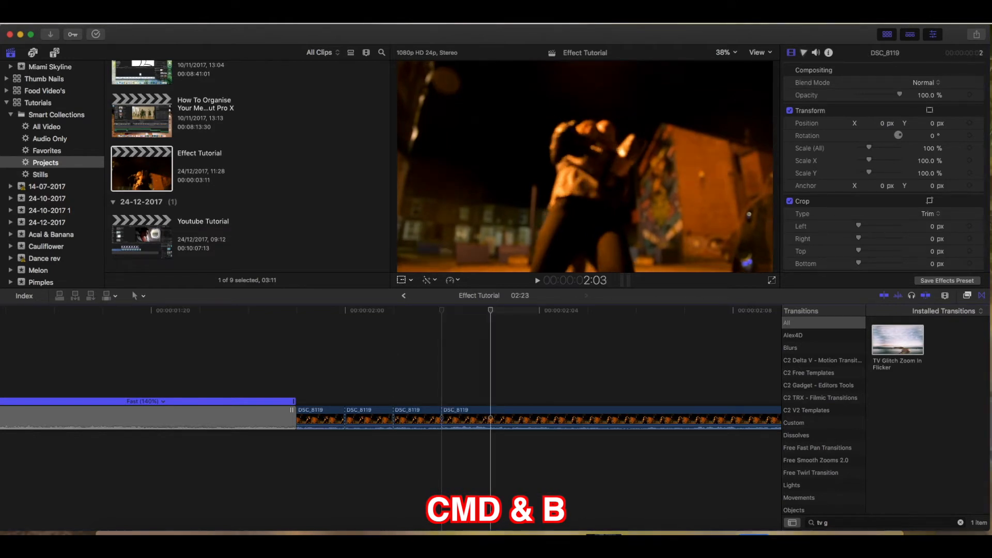
{"action": "key", "text": "Right"}
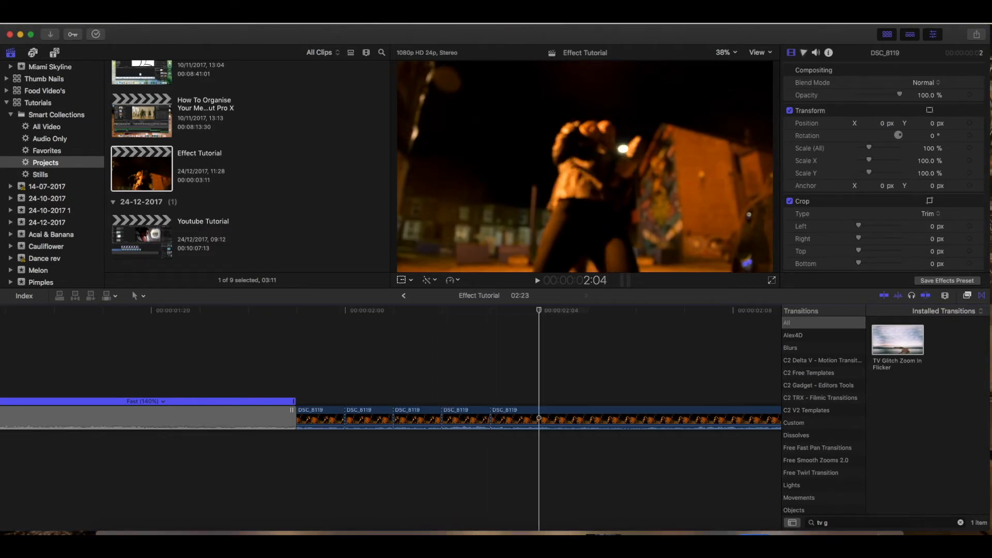
{"action": "key", "text": "super+b"}
{"action": "key", "text": "Right"}
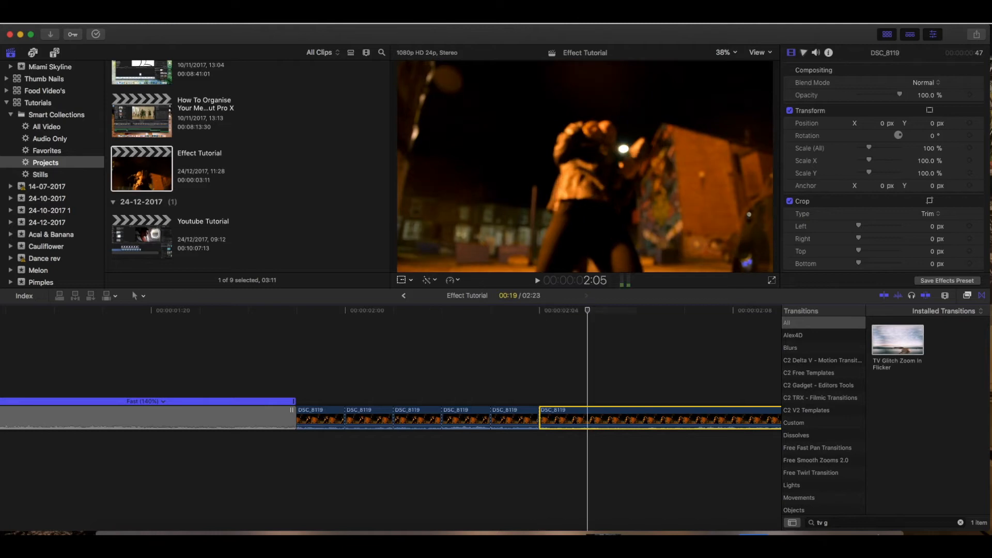
{"action": "key", "text": "super+b"}
{"action": "key", "text": "Right"}
{"action": "key", "text": "super+b"}
{"action": "key", "text": "Right"}
{"action": "key", "text": "super+b"}
{"action": "key", "text": "Right"}
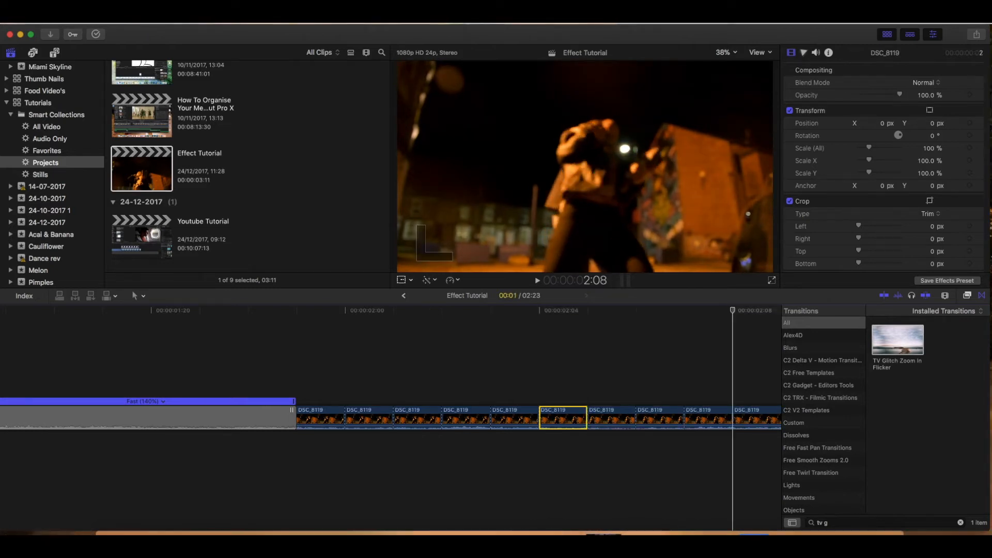
{"action": "key", "text": "super+b"}
{"action": "key", "text": "Right"}
{"action": "key", "text": "super+b"}
{"action": "key", "text": "Right"}
{"action": "key", "text": "super+b"}
{"action": "key", "text": "Right"}
{"action": "key", "text": "super+b"}
{"action": "key", "text": "Right"}
{"action": "key", "text": "super+b"}
{"action": "key", "text": "Right"}
{"action": "key", "text": "super+b"}
{"action": "key", "text": "Right"}
{"action": "key", "text": "super+b"}
{"action": "key", "text": "Right"}
{"action": "key", "text": "super+b"}
{"action": "key", "text": "Right"}
{"action": "key", "text": "super+b"}
{"action": "key", "text": "Right"}
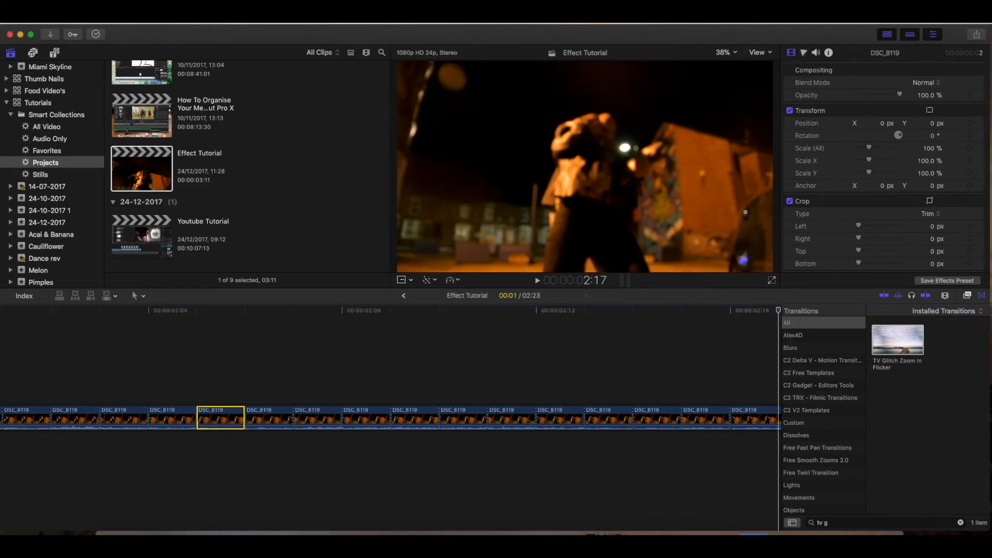
{"action": "key", "text": "super+b"}
{"action": "key", "text": "Right"}
{"action": "key", "text": "super+b"}
{"action": "key", "text": "Right"}
{"action": "key", "text": "super+b"}
{"action": "key", "text": "Right"}
{"action": "key", "text": "super+b"}
{"action": "key", "text": "Right"}
{"action": "key", "text": "super+b"}
{"action": "key", "text": "Right"}
{"action": "key", "text": "super+b"}
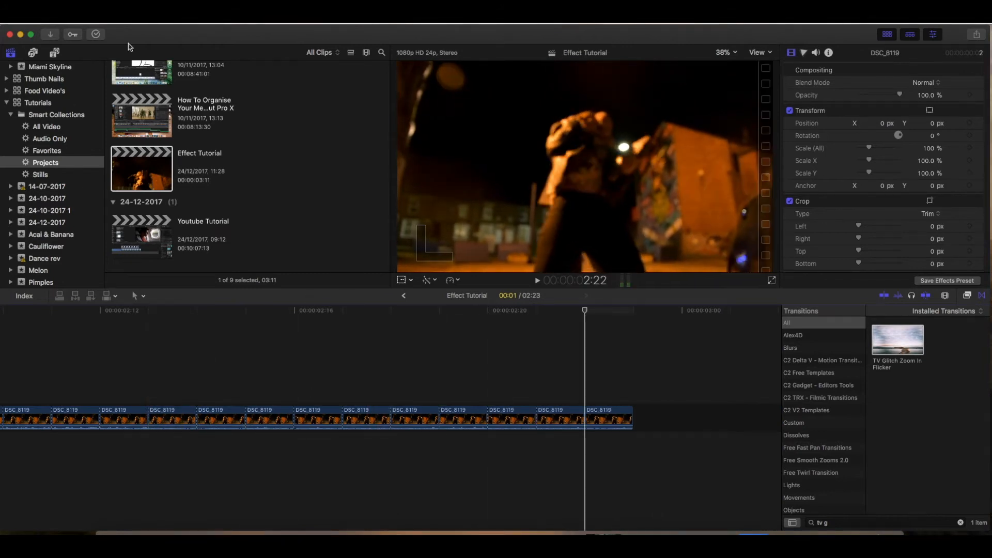
Step: Find the Basic Title among the installed titles and add it directly after the last single-frame piece
{"action": "scroll", "coordinate": [166, 158], "scroll_direction": "up", "scroll_amount": 10}
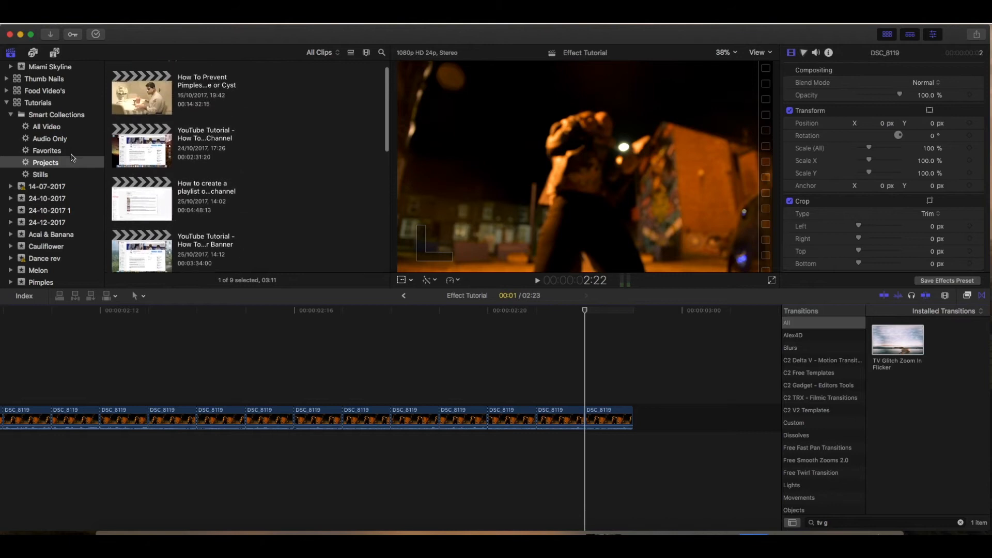
{"action": "scroll", "coordinate": [105, 156], "scroll_direction": "up", "scroll_amount": 5}
{"action": "scroll", "coordinate": [132, 154], "scroll_direction": "up", "scroll_amount": 2}
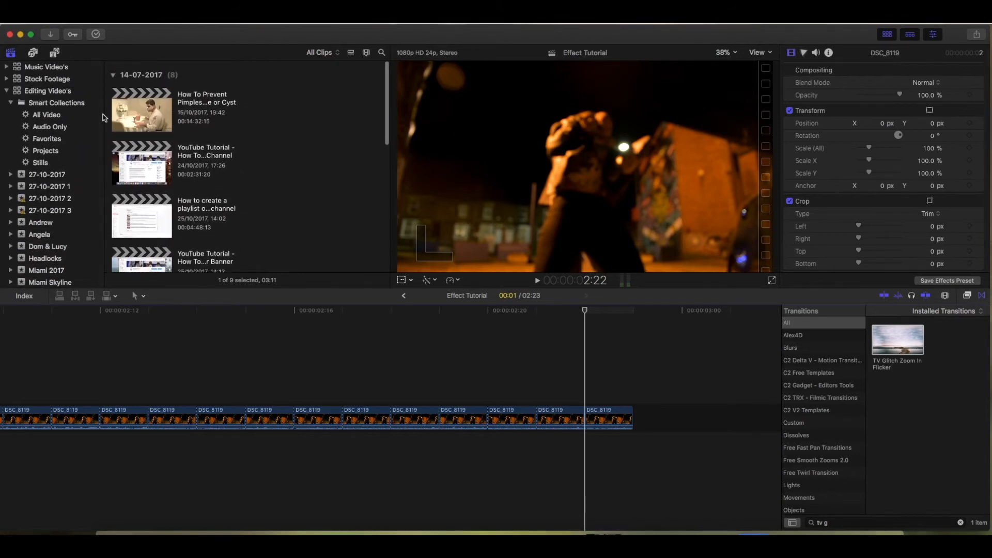
{"action": "left_click", "coordinate": [55, 53]}
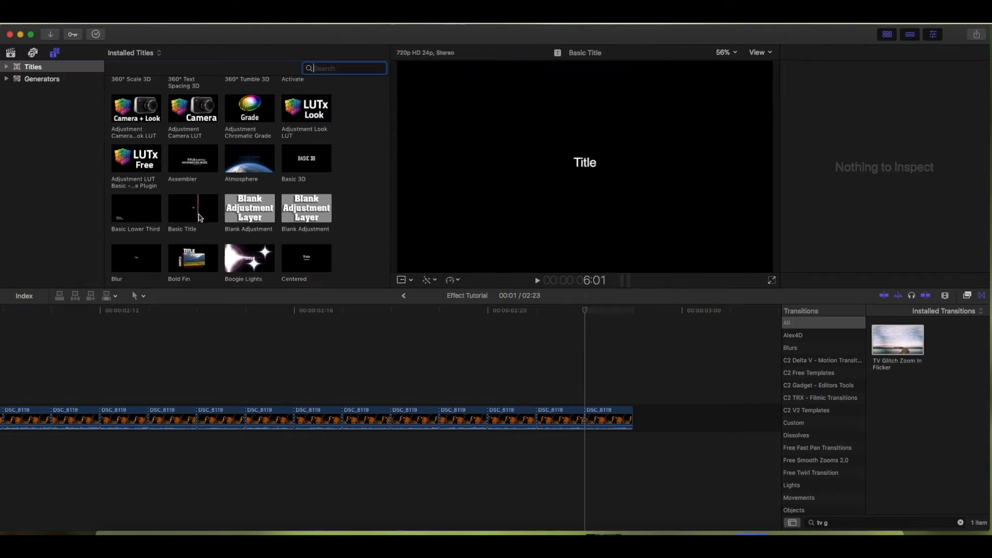
{"action": "scroll", "coordinate": [201, 219], "scroll_direction": "down", "scroll_amount": 2}
{"action": "scroll", "coordinate": [199, 207], "scroll_direction": "up", "scroll_amount": 1}
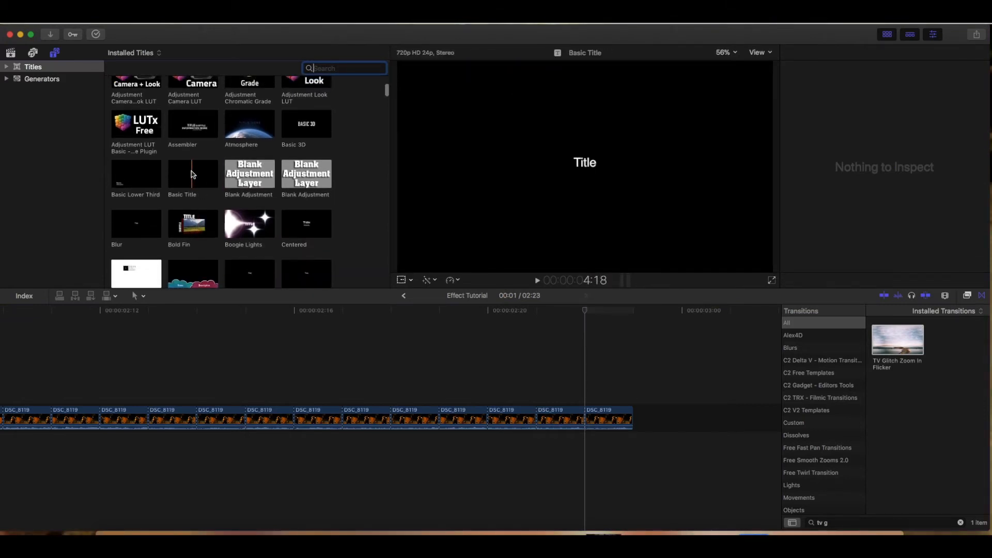
{"action": "left_click", "coordinate": [187, 178]}
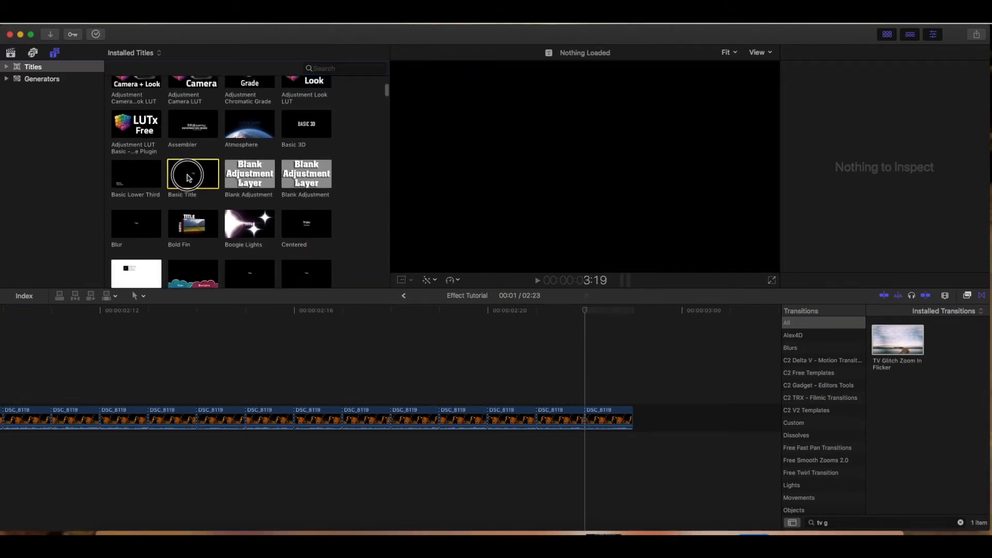
{"action": "left_click_drag", "start_coordinate": [188, 177], "coordinate": [646, 414]}
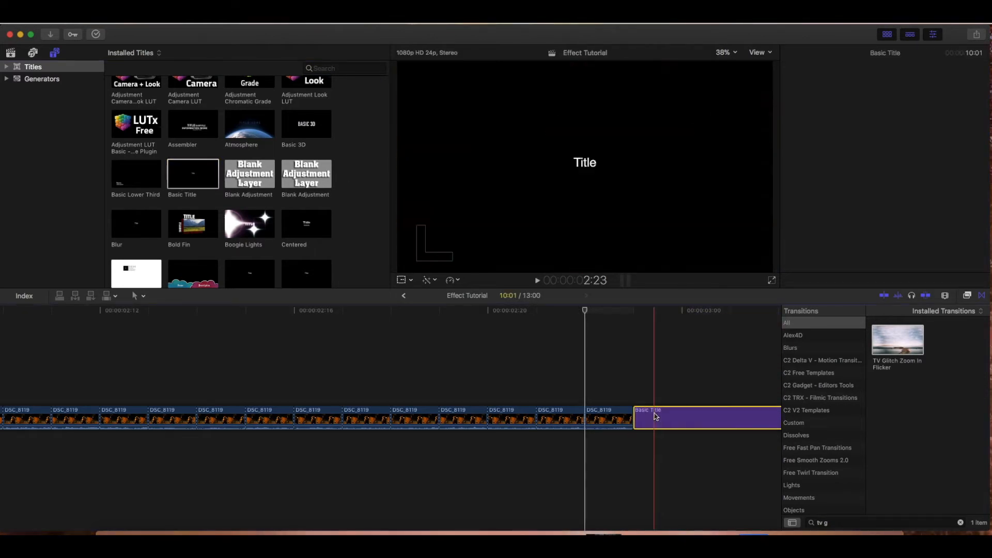
Step: Split the Basic Title clip 5 frames after its start and delete the remainder
{"action": "scroll", "coordinate": [659, 415], "scroll_direction": "right", "scroll_amount": 10}
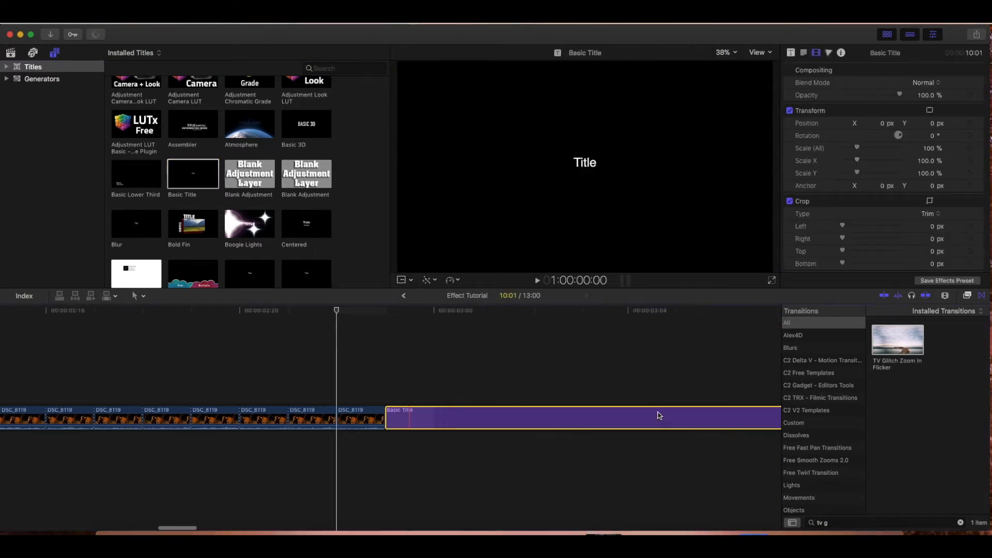
{"action": "scroll", "coordinate": [659, 415], "scroll_direction": "right", "scroll_amount": 6}
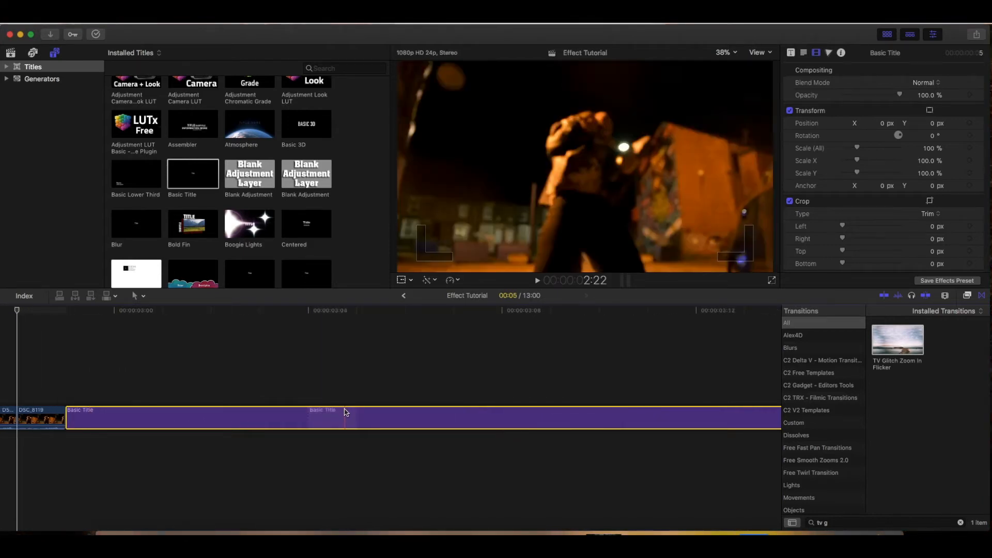
{"action": "key", "text": "super+b"}
{"action": "left_click", "coordinate": [328, 414]}
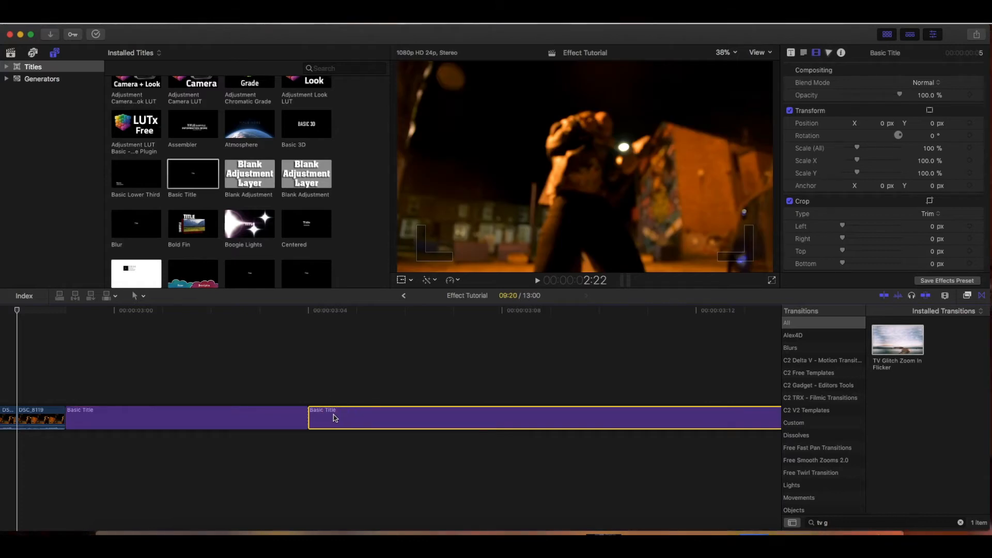
{"action": "key", "text": "Delete"}
Step: Extend the end of the Basic Title clip so that it lasts 12 frames
{"action": "left_click", "coordinate": [277, 420]}
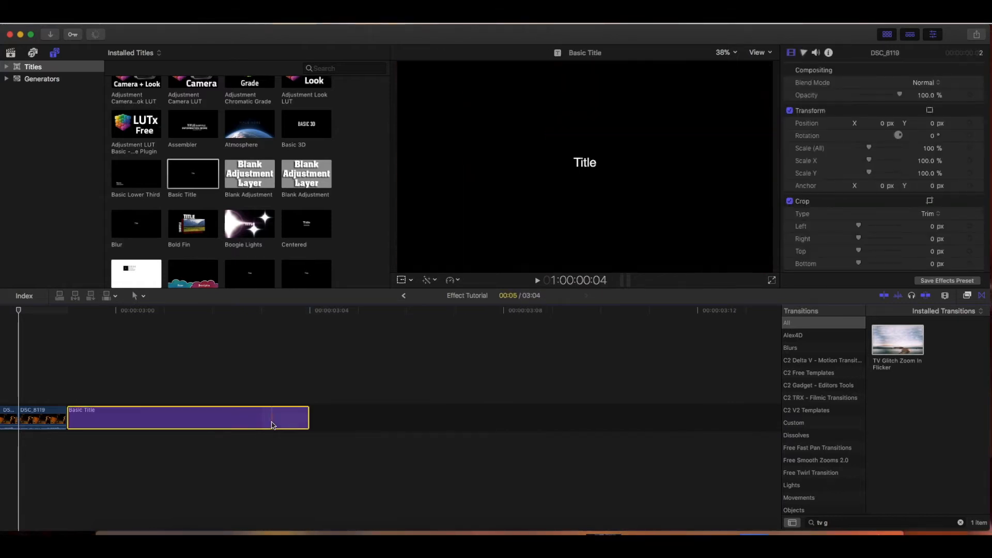
{"action": "left_click", "coordinate": [306, 416]}
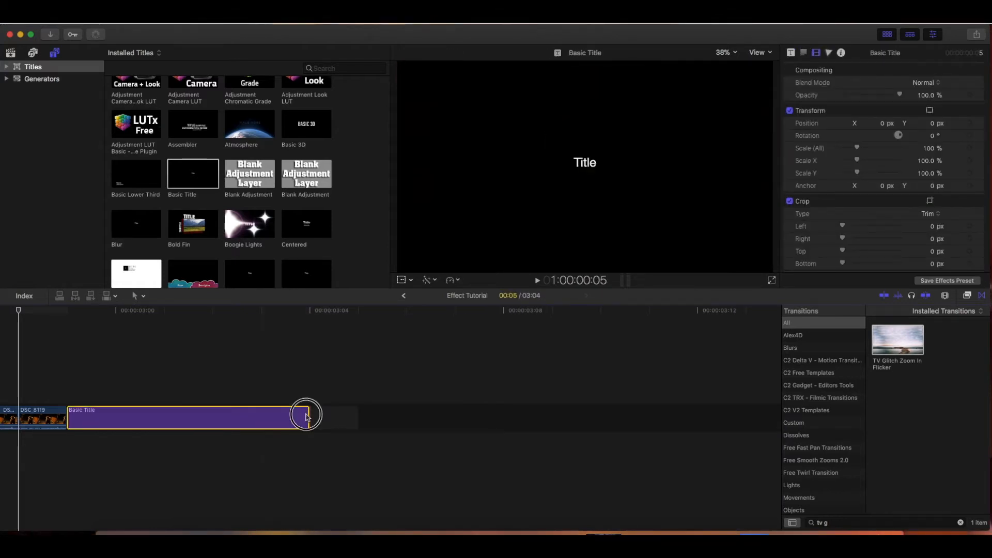
{"action": "left_click_drag", "start_coordinate": [307, 416], "coordinate": [628, 416]}
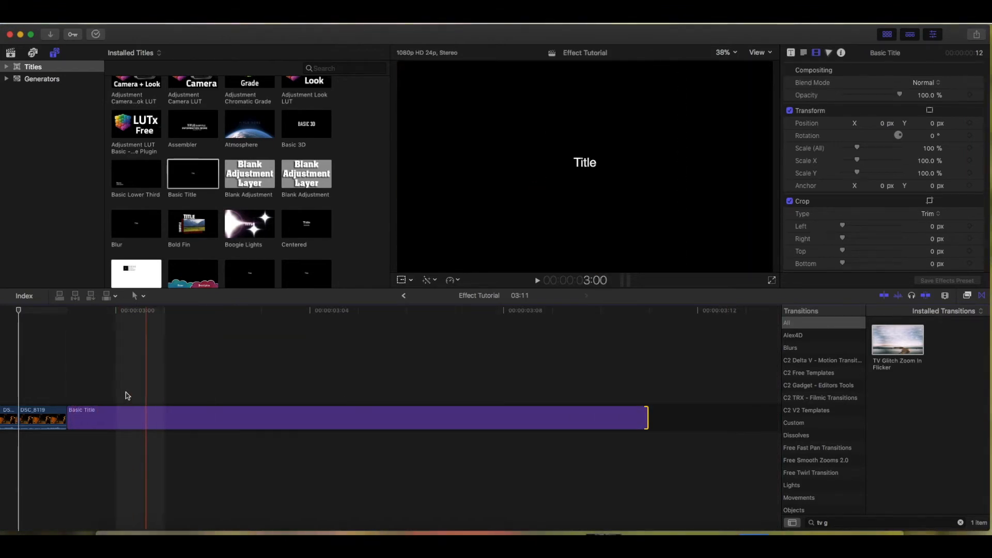
Step: Play the whole Effect Tutorial timeline from its start through the title
{"action": "scroll", "coordinate": [41, 387], "scroll_direction": "left", "scroll_amount": 10}
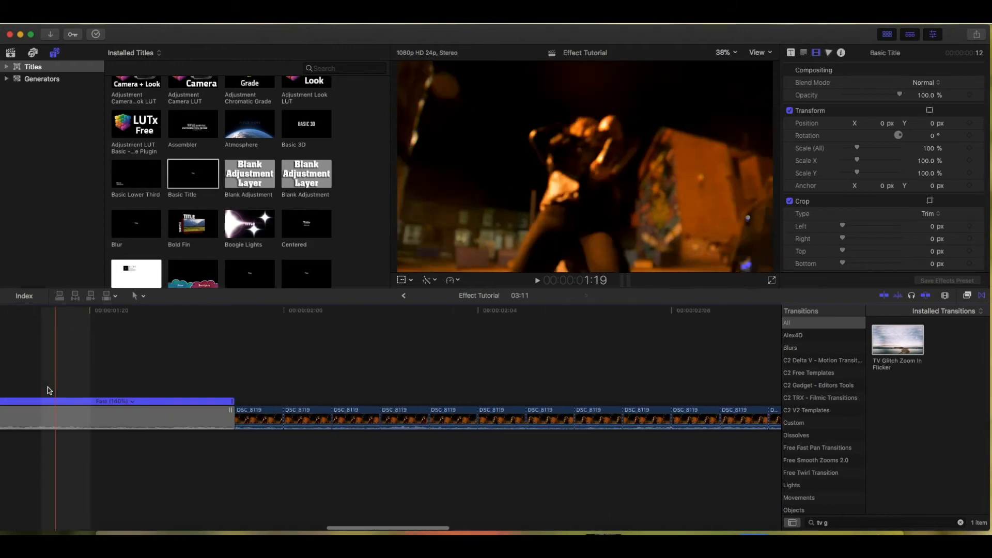
{"action": "scroll", "coordinate": [48, 388], "scroll_direction": "left", "scroll_amount": 10}
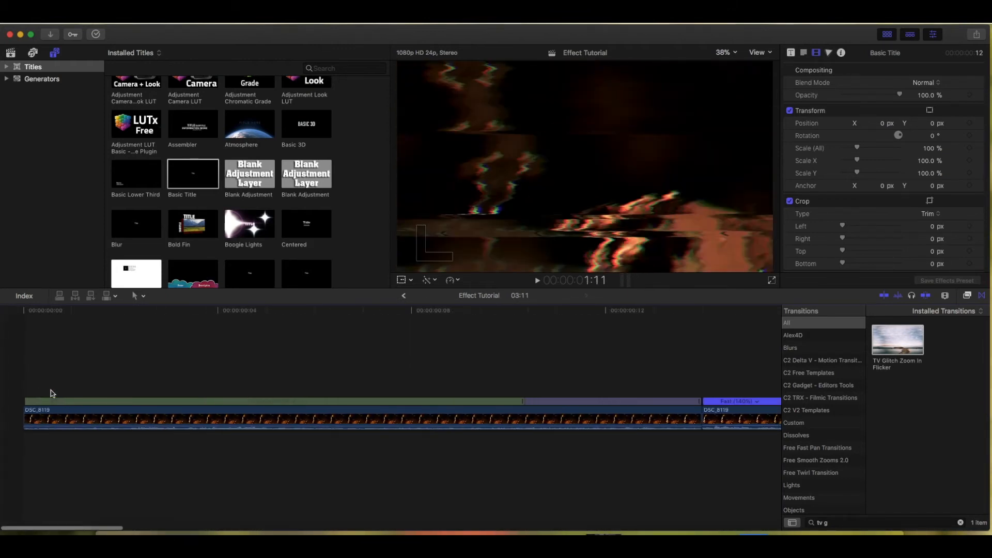
{"action": "left_click", "coordinate": [24, 385]}
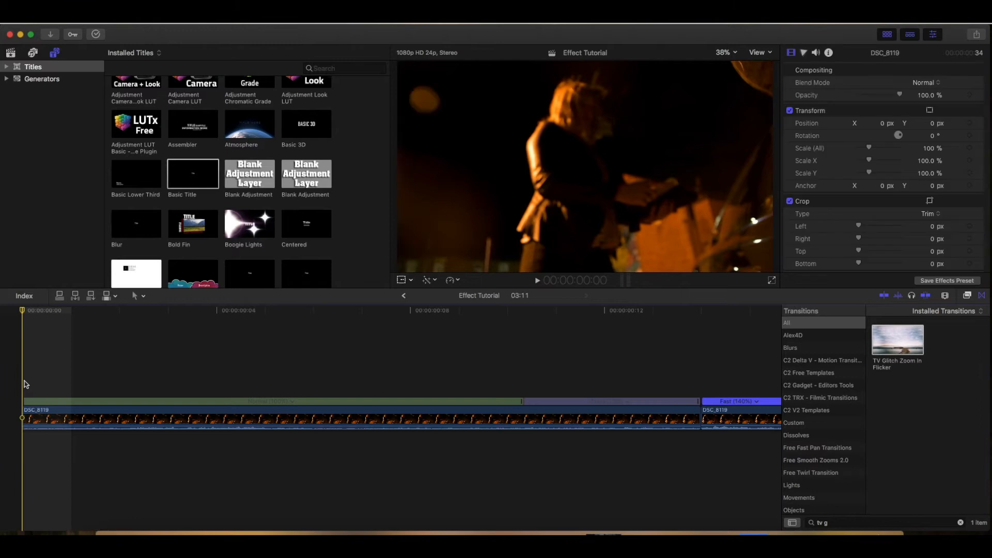
{"action": "key", "text": "space"}
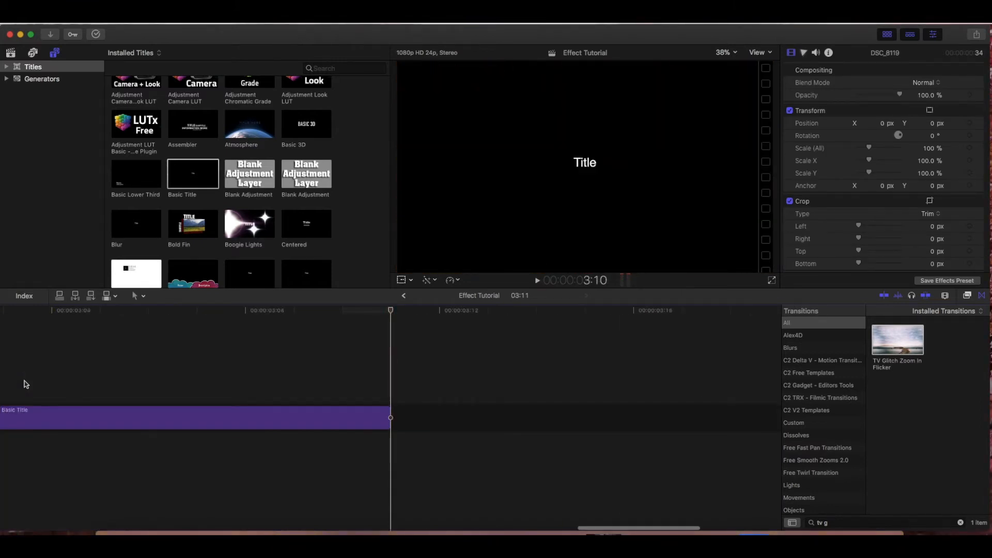
Step: Remove the placeholder text from the Basic Title clip, leaving its text empty
{"action": "scroll", "coordinate": [61, 408], "scroll_direction": "left", "scroll_amount": 3}
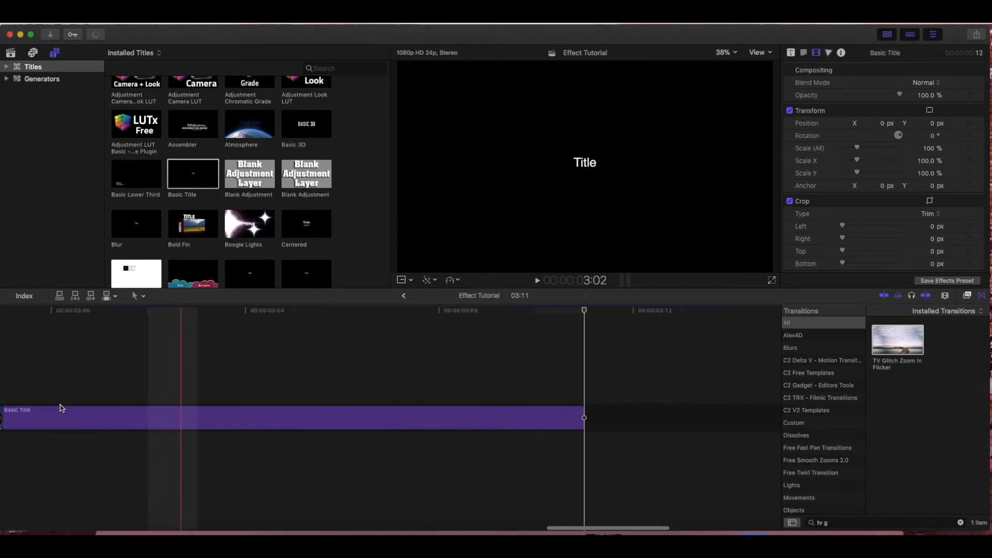
{"action": "scroll", "coordinate": [61, 409], "scroll_direction": "left", "scroll_amount": 5}
{"action": "left_click", "coordinate": [445, 420]}
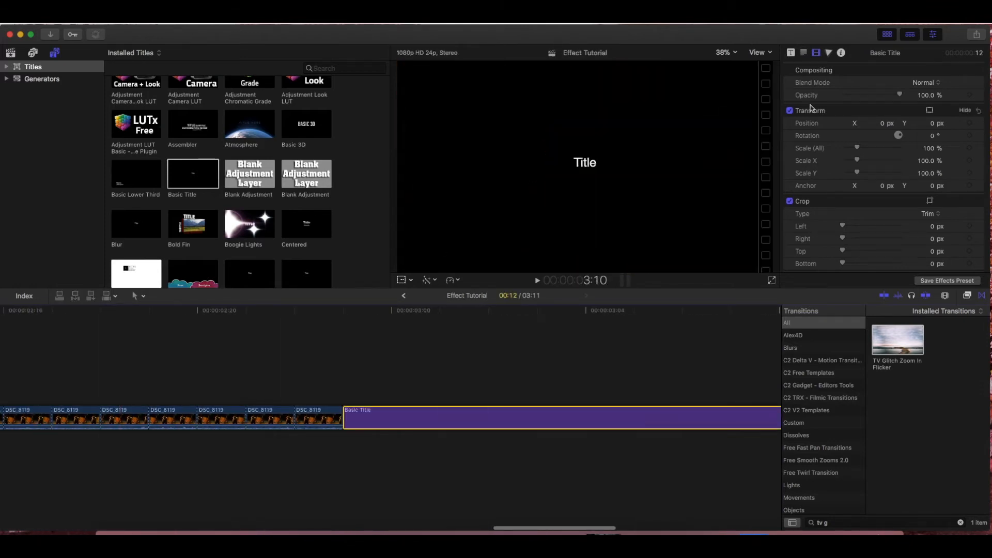
{"action": "double_click", "coordinate": [577, 166]}
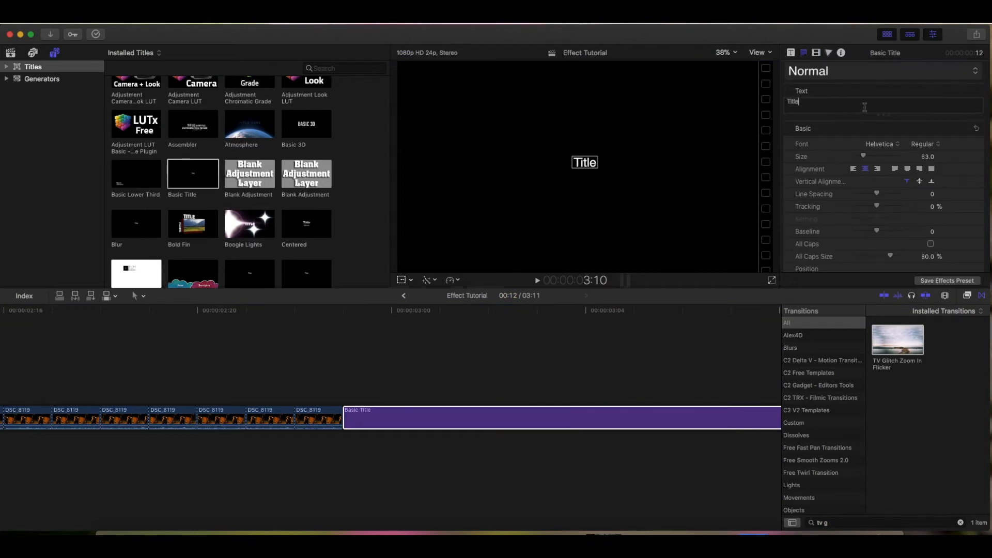
{"action": "key", "text": "BackSpace"}
{"action": "key", "text": "BackSpace"}
{"action": "key", "text": "BackSpace"}
{"action": "key", "text": "BackSpace"}
{"action": "key", "text": "BackSpace"}
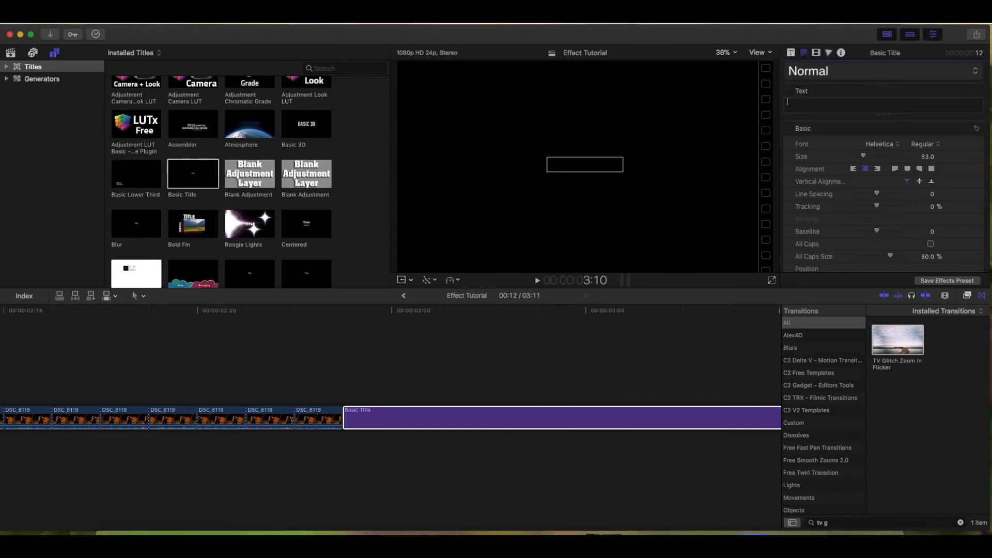
Step: Enter "To Be Continued..." as the text of the Basic Title clip
{"action": "type", "text": "To"}
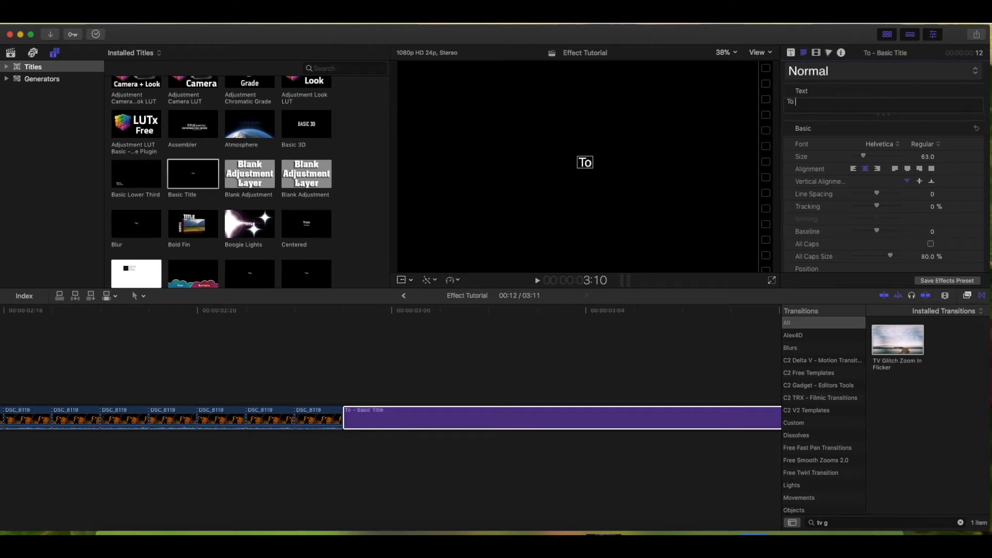
{"action": "type", "text": " Be "}
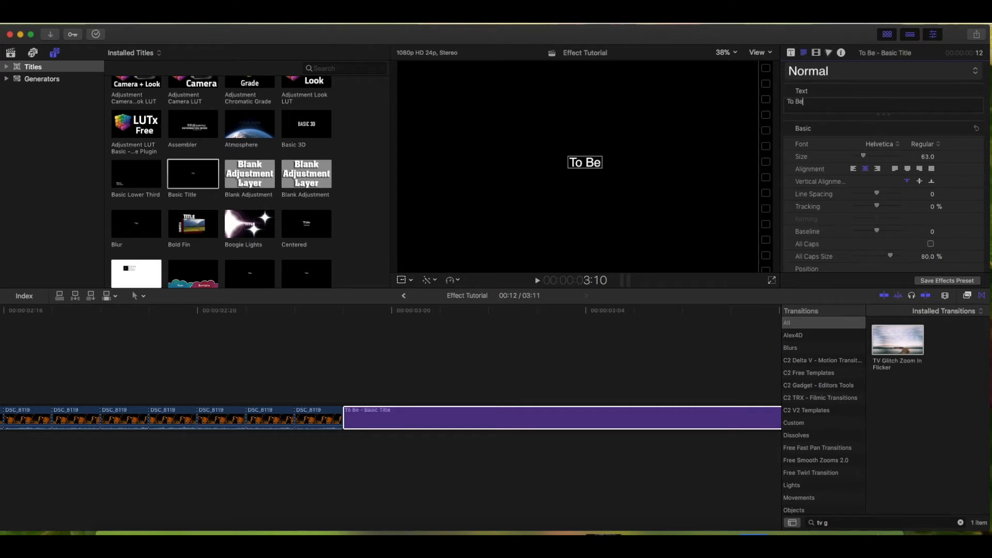
{"action": "type", "text": "C"}
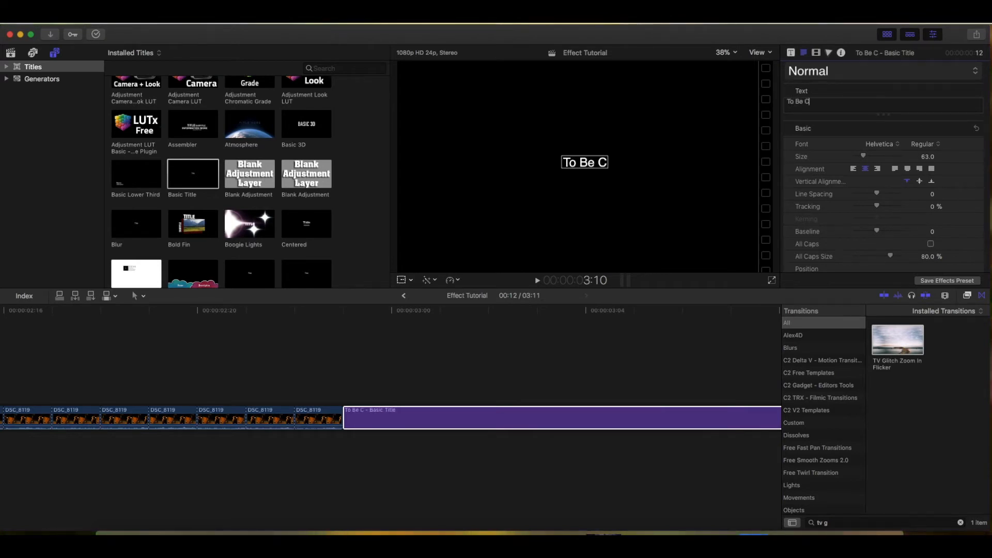
{"action": "type", "text": "ontin"}
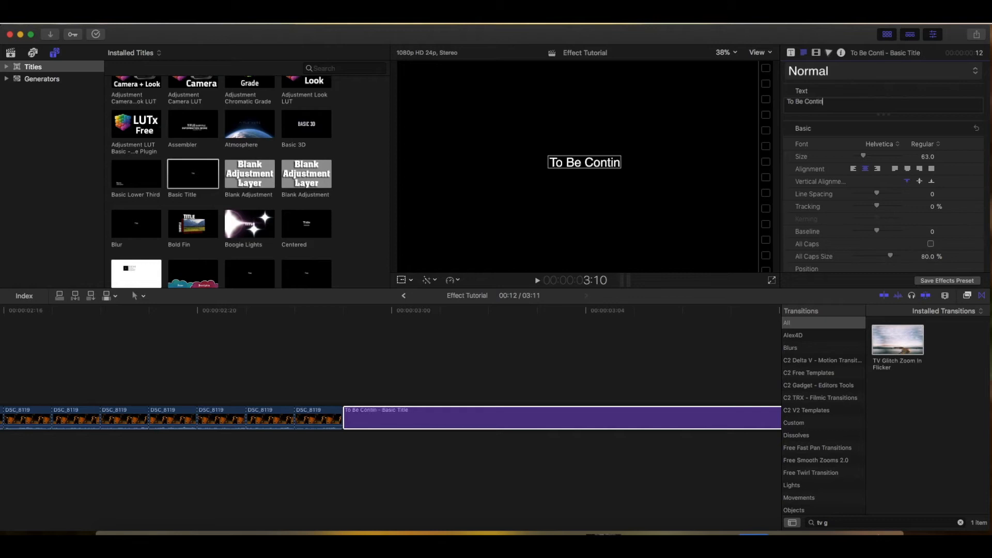
{"action": "type", "text": "ued"}
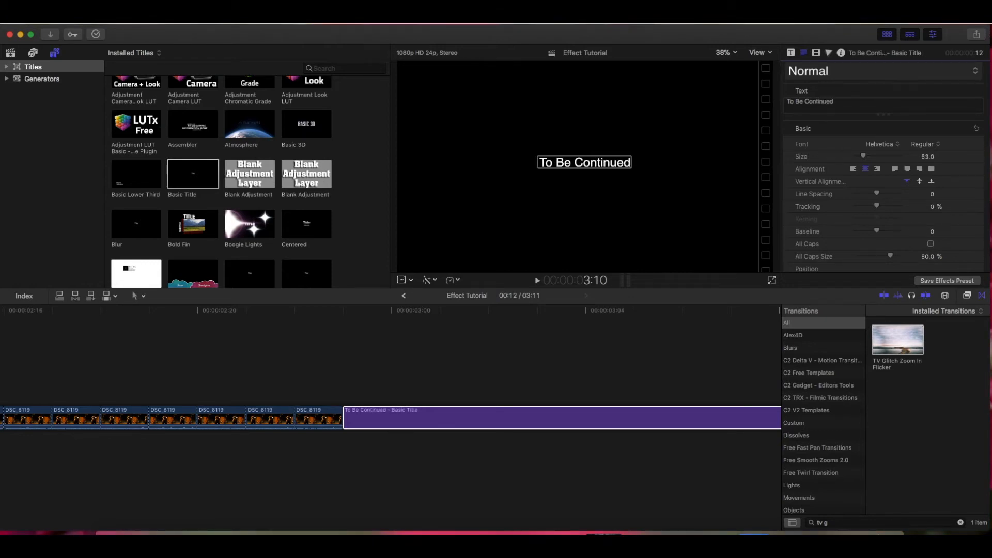
{"action": "type", "text": ".."}
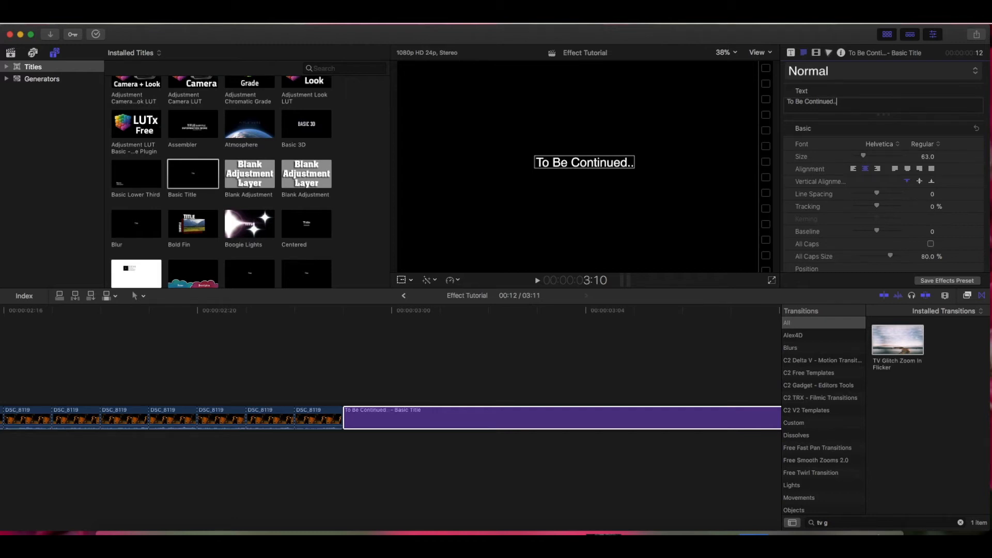
{"action": "type", "text": "."}
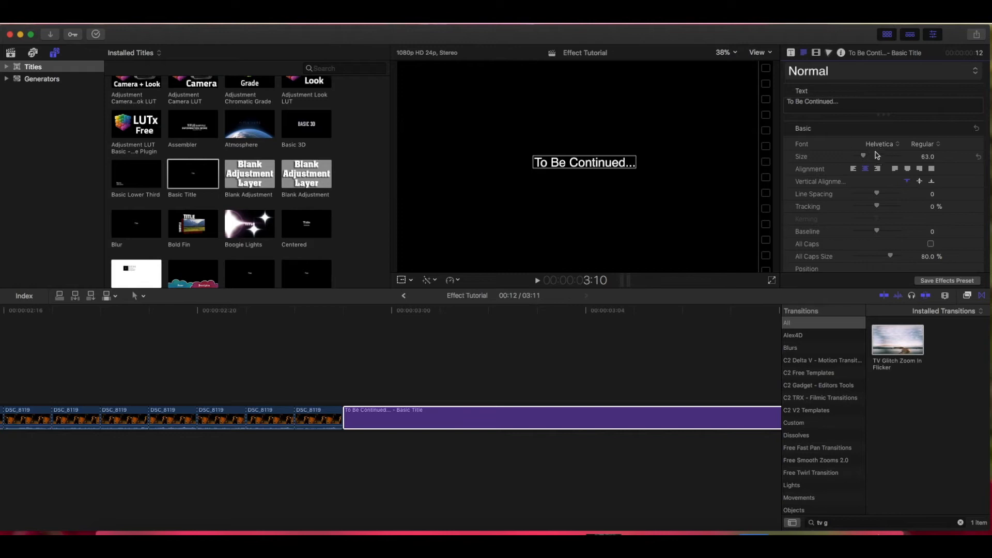
Step: Set the title's Helvetica font to Bold and its size to 192
{"action": "left_click_drag", "start_coordinate": [866, 156], "coordinate": [889, 154]}
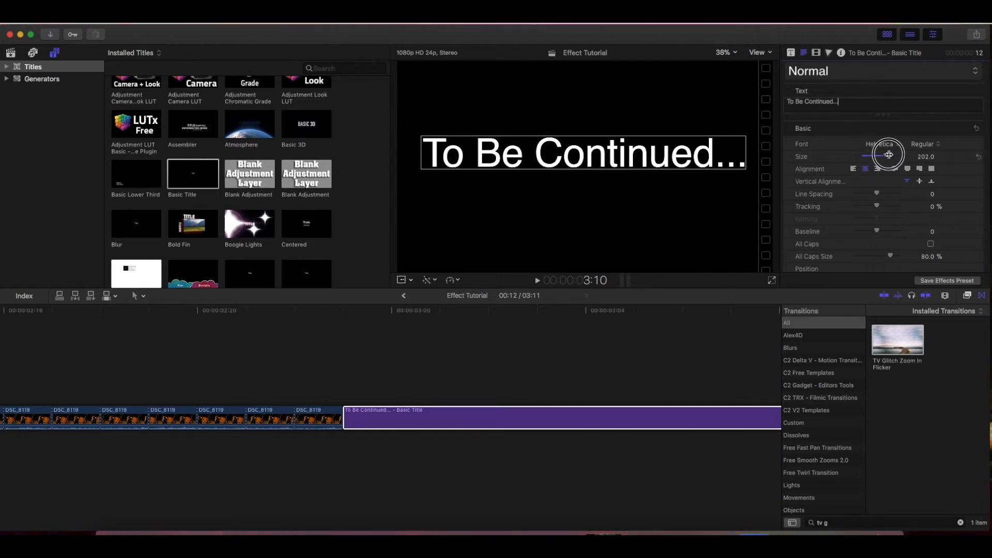
{"action": "left_click", "coordinate": [924, 144]}
{"action": "left_click", "coordinate": [931, 186]}
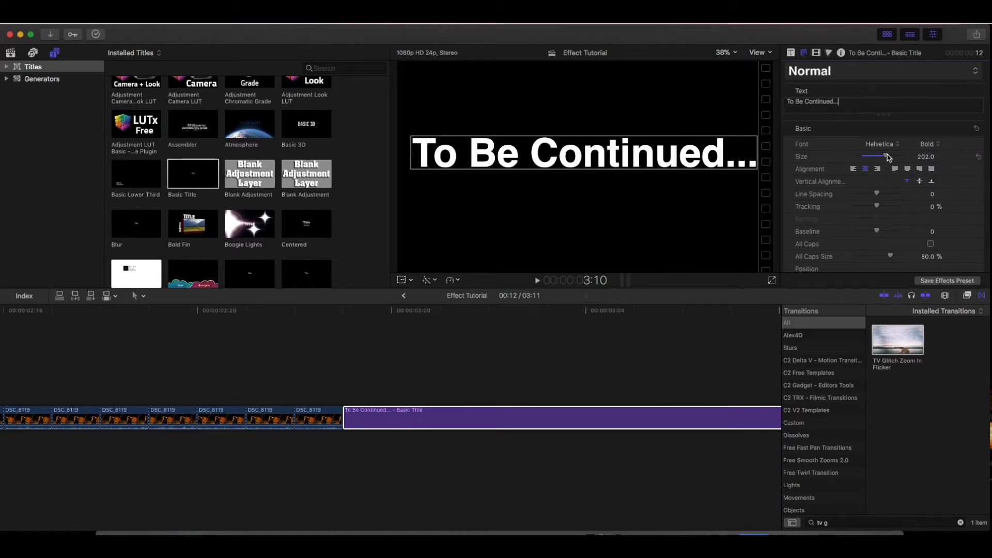
{"action": "left_click_drag", "start_coordinate": [888, 157], "coordinate": [887, 156]}
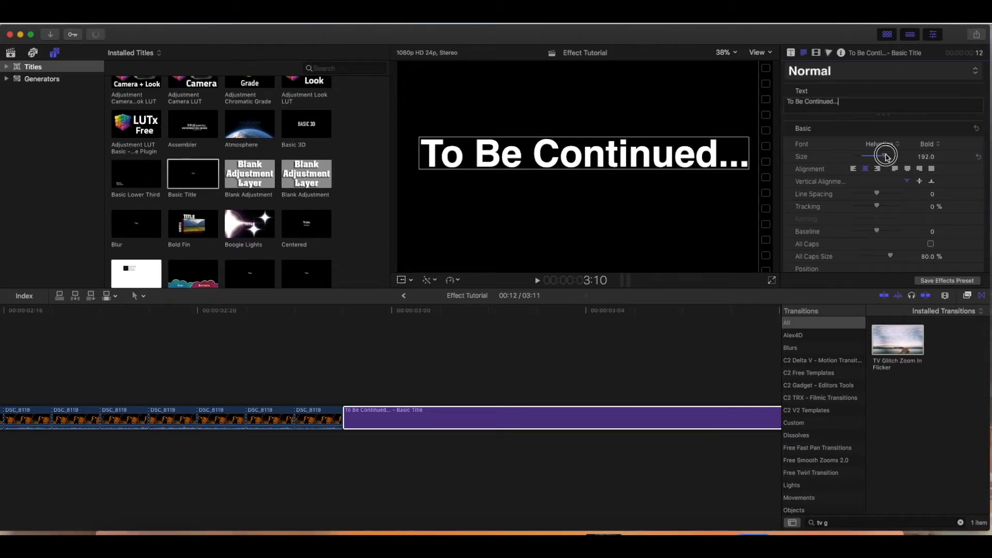
{"action": "left_click", "coordinate": [861, 103]}
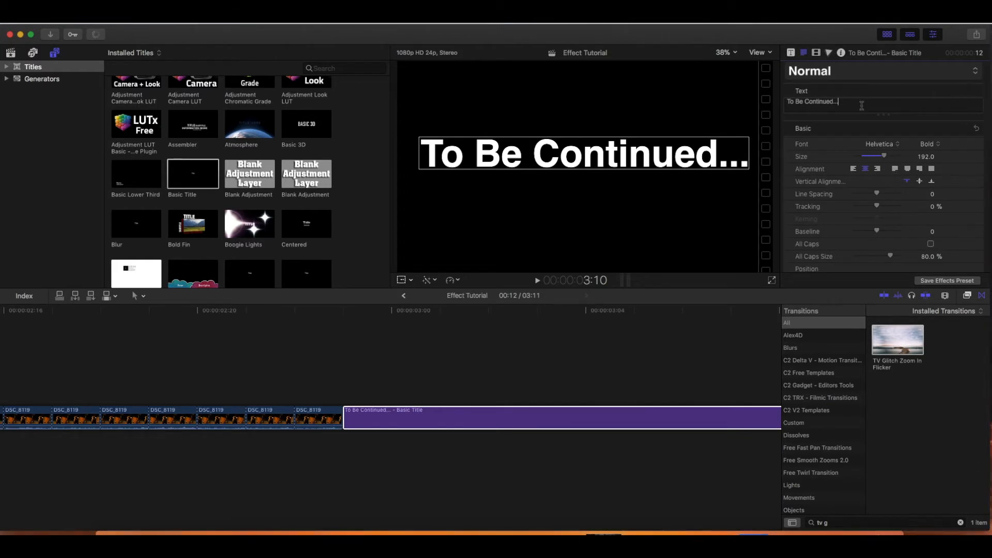
Step: Split the 12-frame "To Be Continued..." title at every frame, from its start to its end, into single-frame pieces
{"action": "left_click", "coordinate": [816, 53]}
{"action": "left_click", "coordinate": [393, 409]}
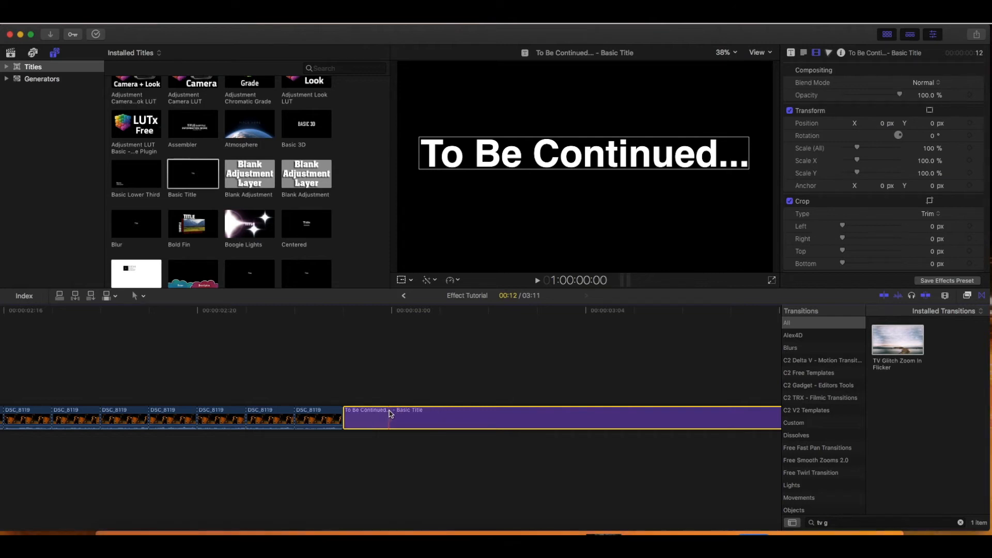
{"action": "left_click", "coordinate": [347, 382]}
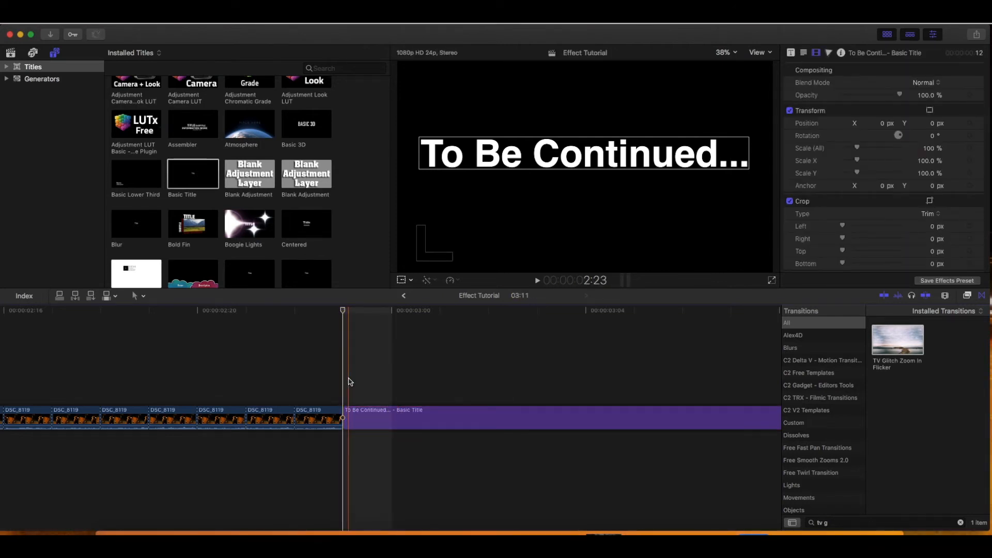
{"action": "key", "text": "Right"}
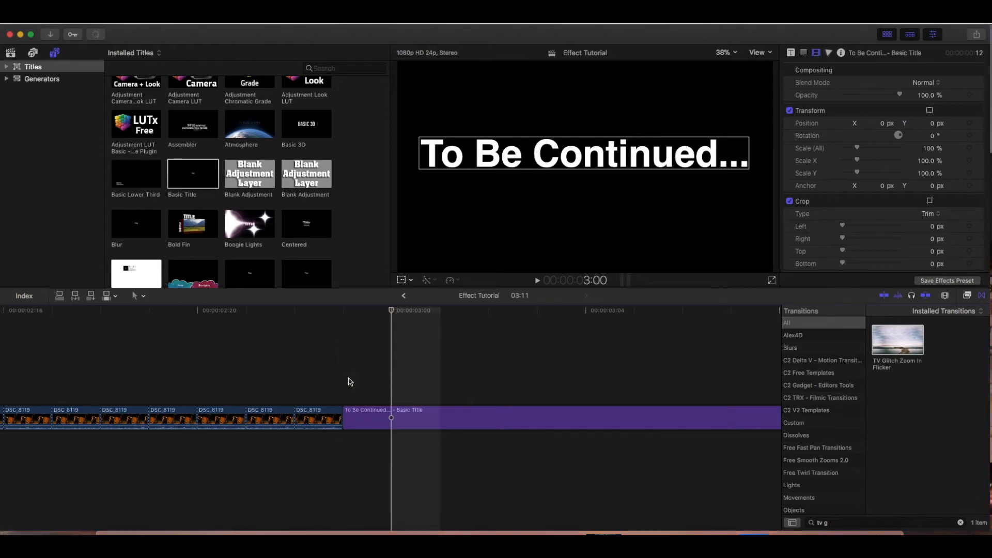
{"action": "key", "text": "super+b"}
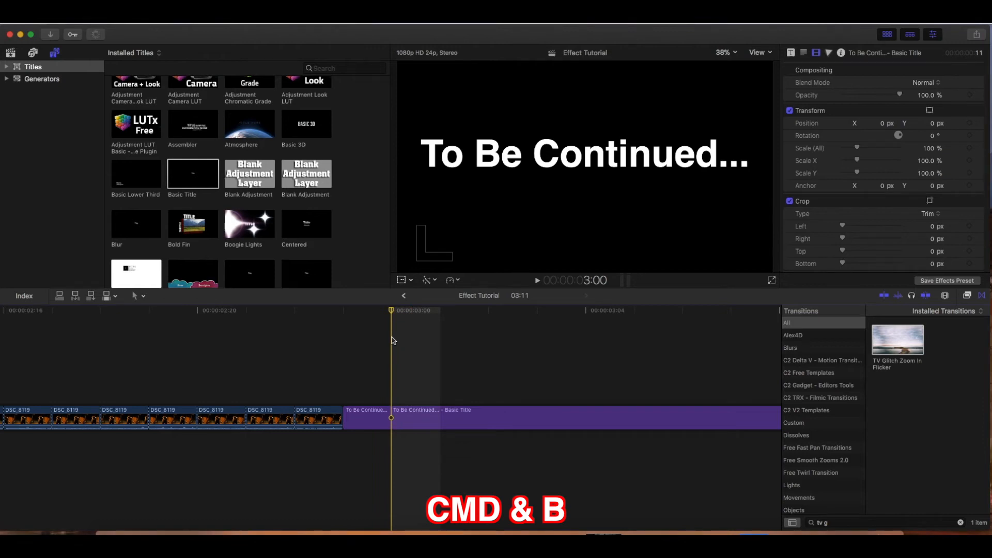
{"action": "key", "text": "Right"}
{"action": "key", "text": "super+b"}
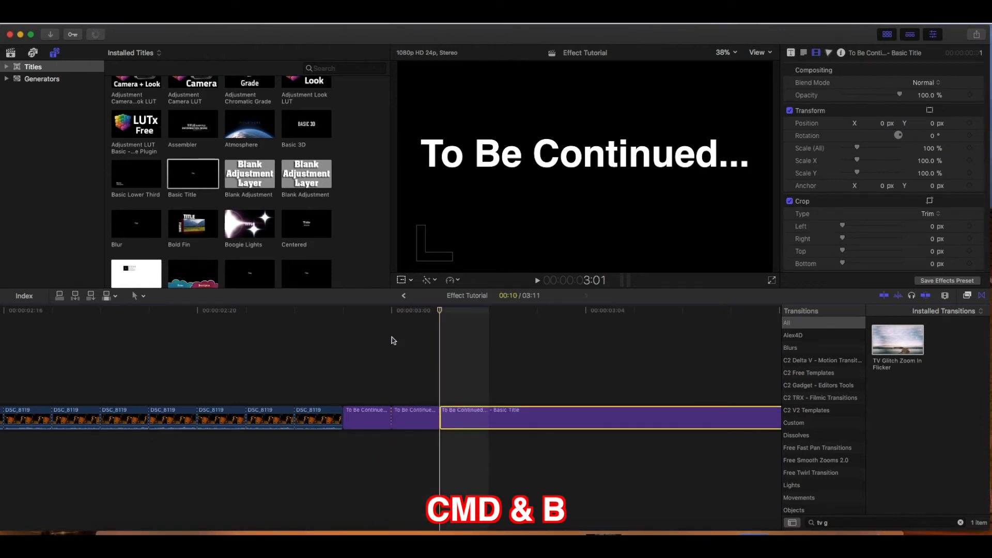
{"action": "key", "text": "Right"}
{"action": "key", "text": "super+b"}
{"action": "key", "text": "Right"}
{"action": "key", "text": "super+b"}
{"action": "key", "text": "Right"}
{"action": "key", "text": "super+b"}
{"action": "key", "text": "Right"}
{"action": "key", "text": "super+b"}
{"action": "key", "text": "Right"}
{"action": "key", "text": "super+b"}
{"action": "key", "text": "Right"}
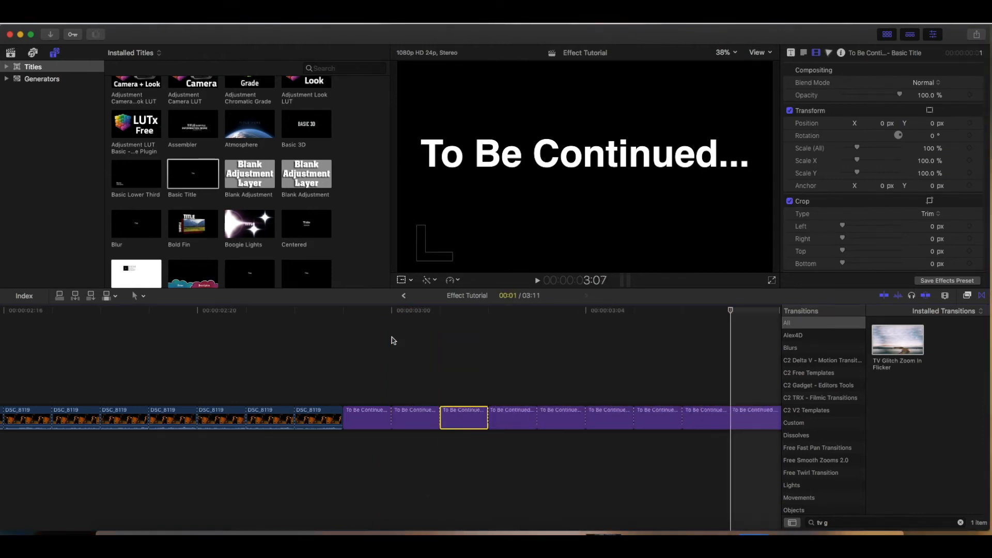
{"action": "key", "text": "super+b"}
{"action": "key", "text": "Right"}
{"action": "key", "text": "Right"}
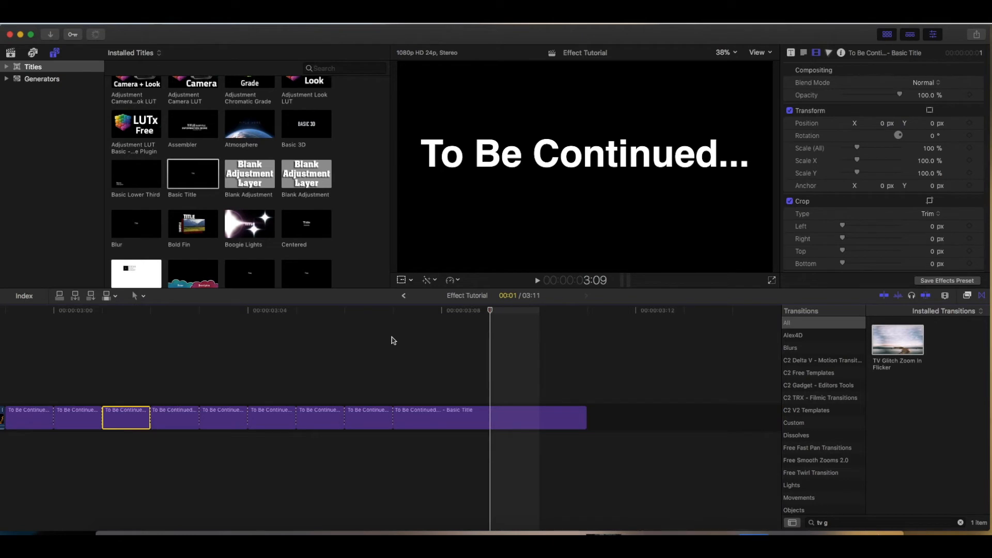
{"action": "key", "text": "Left"}
{"action": "key", "text": "super+b"}
{"action": "key", "text": "Right"}
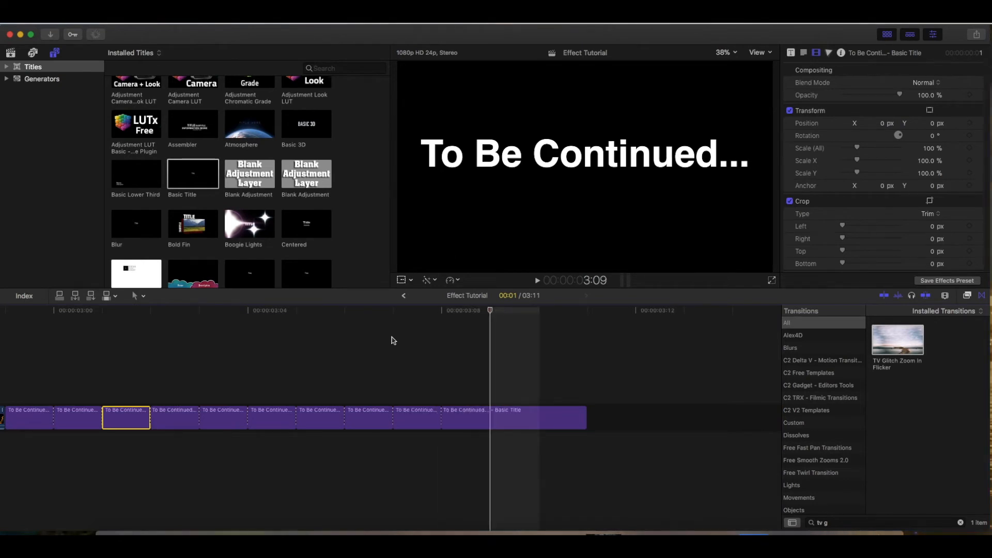
{"action": "key", "text": "Right"}
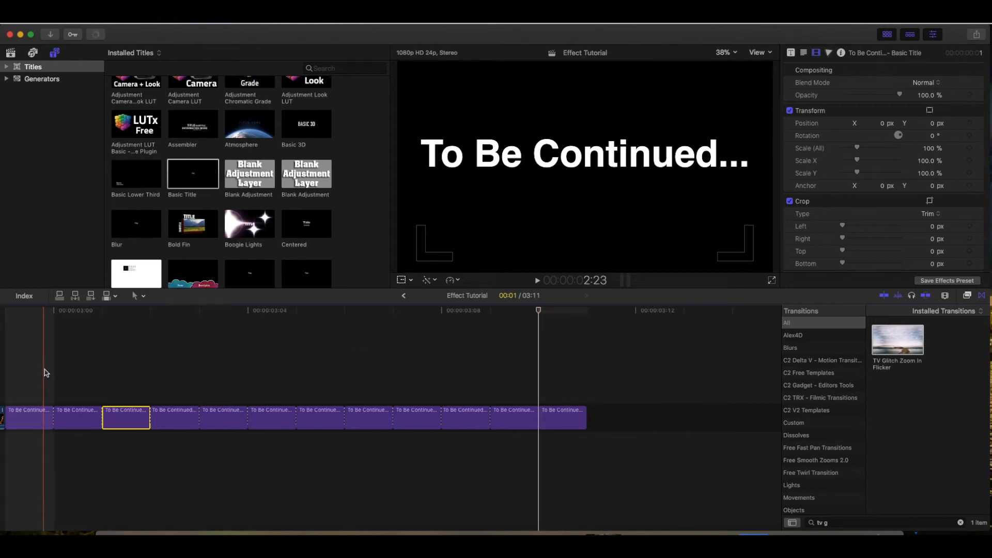
Step: Search the video effects for "glitch" and apply Analog Glitch to a single-frame title piece at about 3:06
{"action": "scroll", "coordinate": [44, 372], "scroll_direction": "left", "scroll_amount": 5}
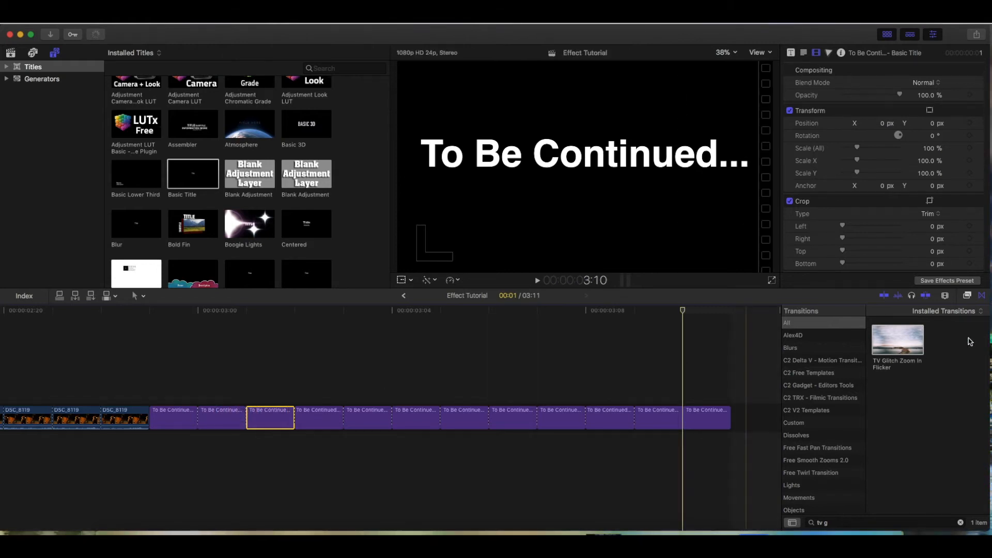
{"action": "left_click", "coordinate": [968, 296]}
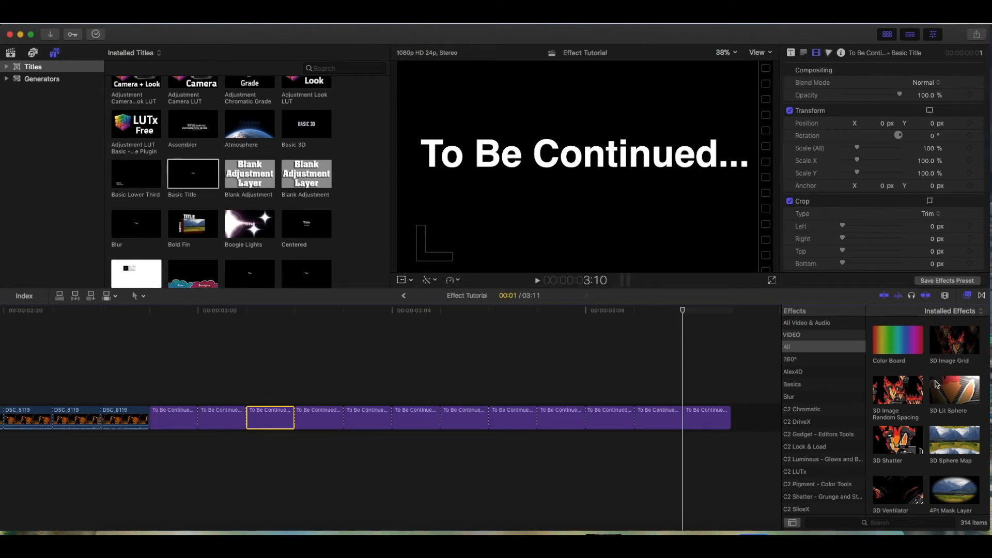
{"action": "left_click", "coordinate": [896, 523]}
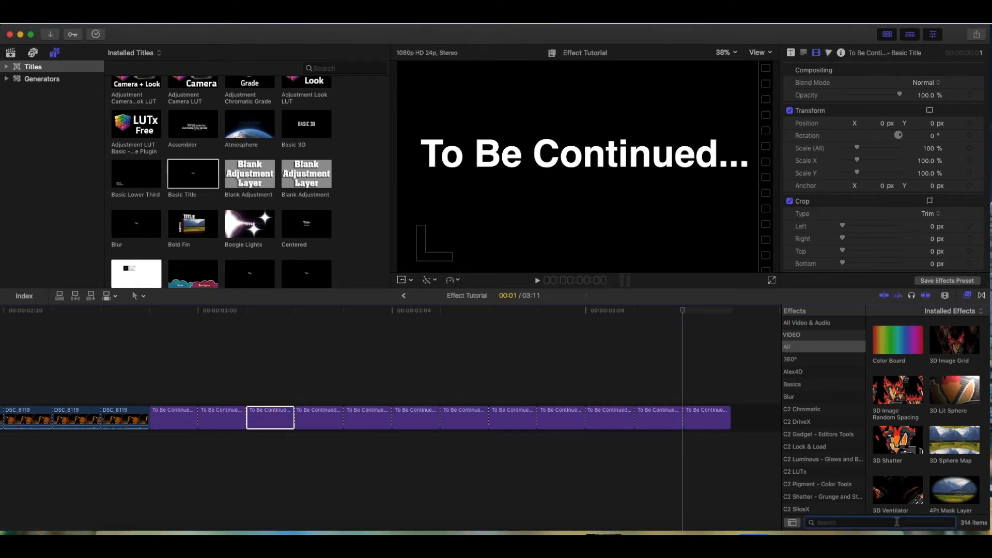
{"action": "type", "text": "glic"}
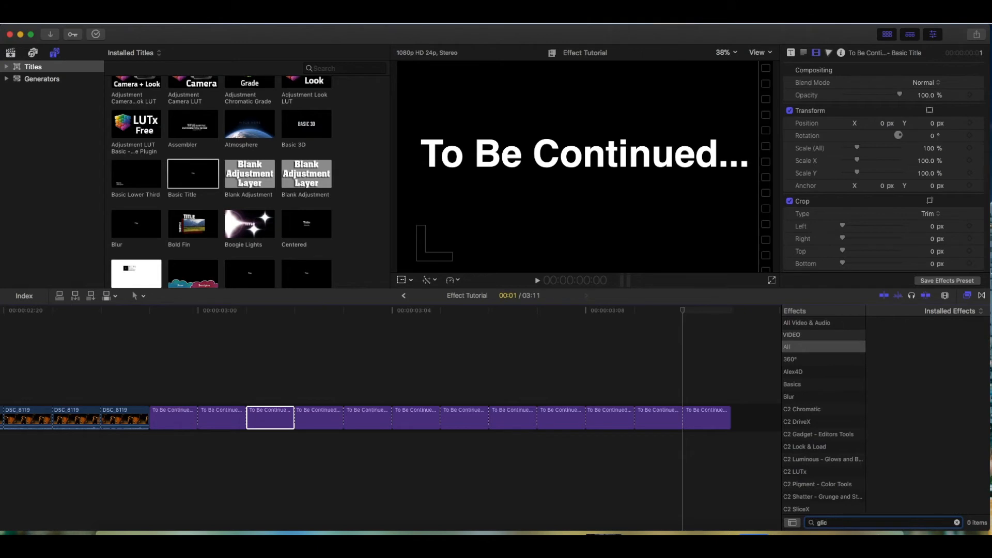
{"action": "key", "text": "BackSpace"}
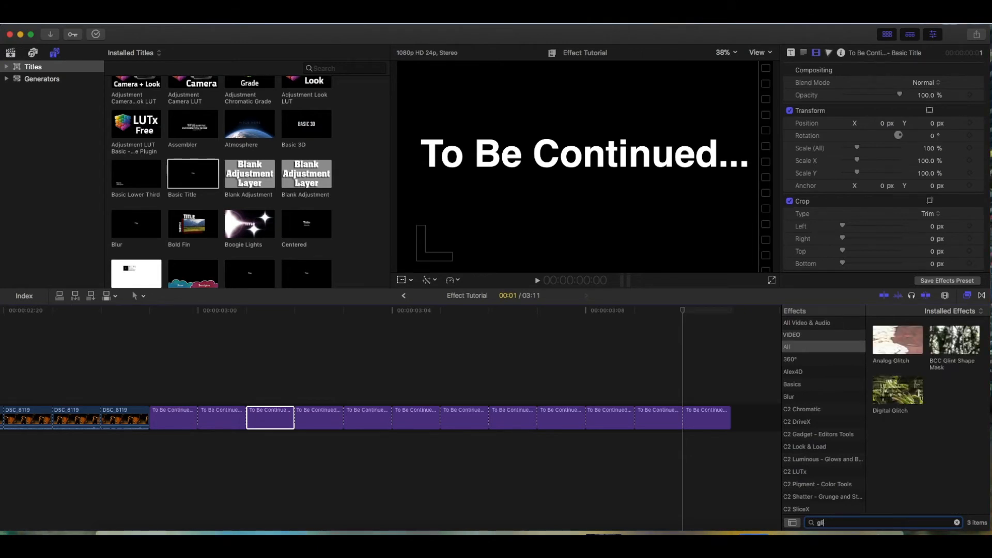
{"action": "type", "text": "tch"}
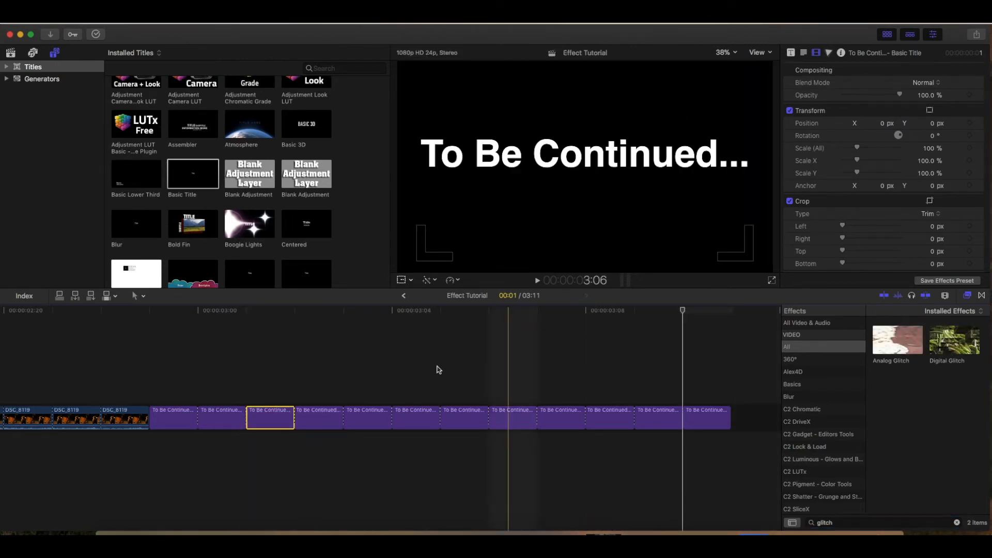
{"action": "left_click", "coordinate": [512, 418]}
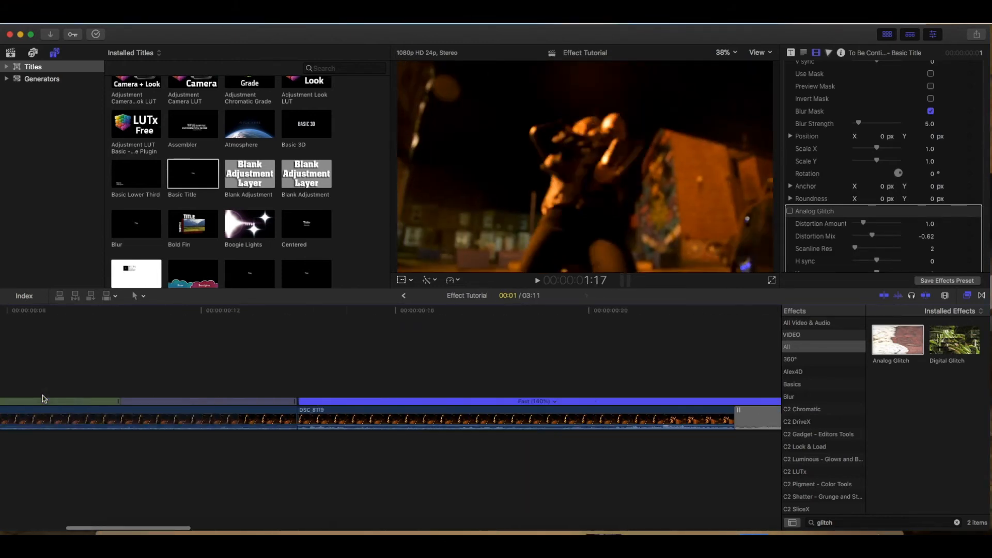
Step: Play the Effect Tutorial timeline from its beginning through the end of the glitched title
{"action": "scroll", "coordinate": [43, 399], "scroll_direction": "left", "scroll_amount": 10}
{"action": "left_click", "coordinate": [21, 388]}
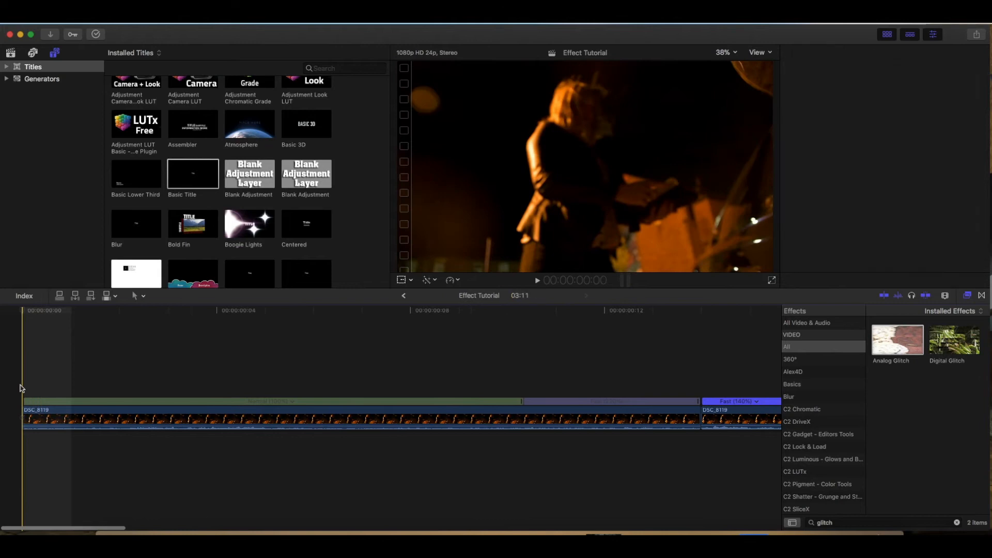
{"action": "key", "text": "space"}
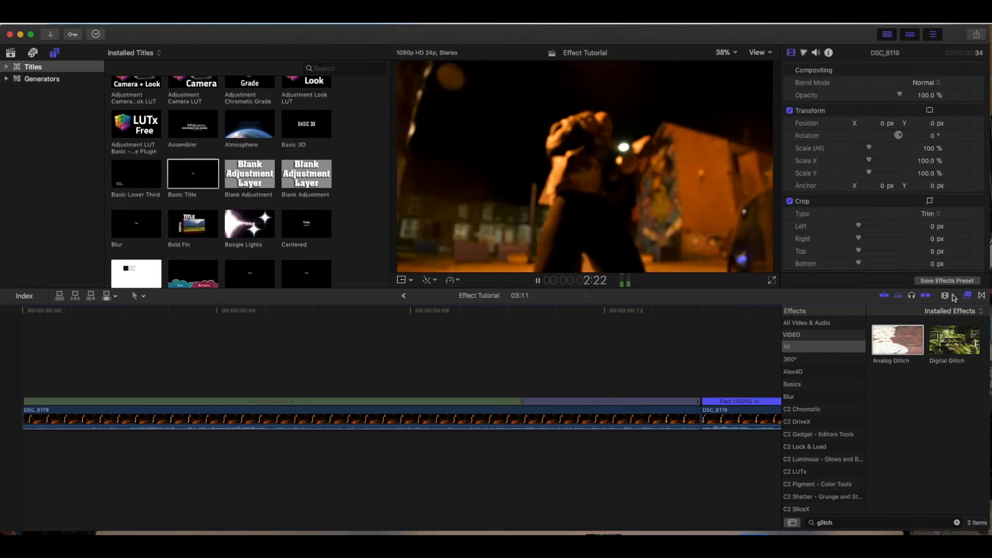
Step: Extend the end of the last "To Be Continued..." title piece so that it lasts 3 frames
{"action": "left_click", "coordinate": [946, 296]}
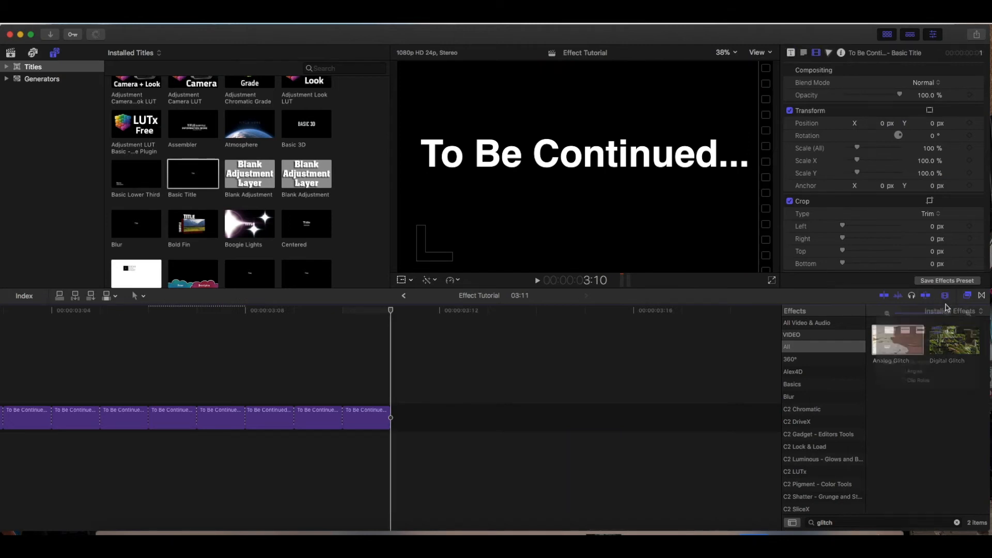
{"action": "left_click_drag", "start_coordinate": [947, 319], "coordinate": [932, 319]}
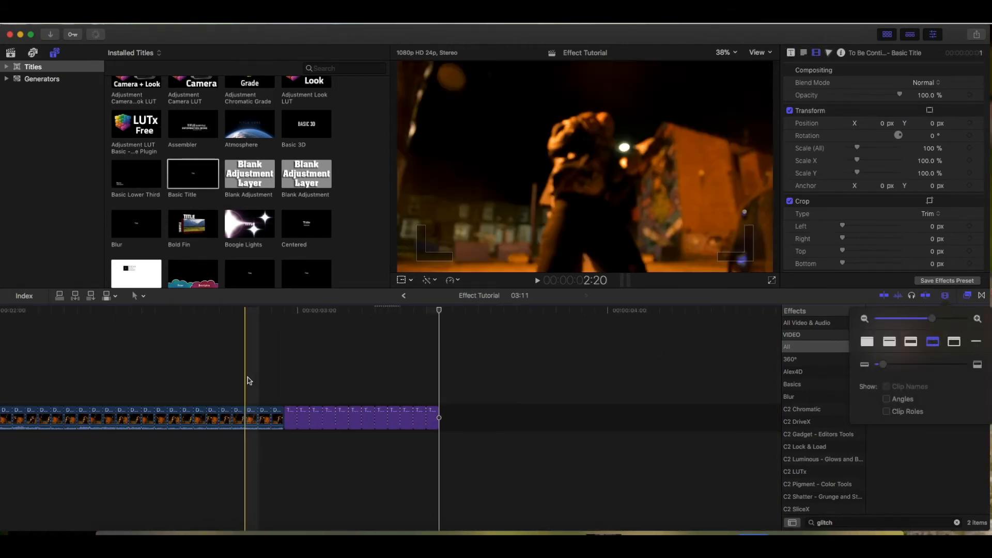
{"action": "scroll", "coordinate": [250, 385], "scroll_direction": "left", "scroll_amount": 6}
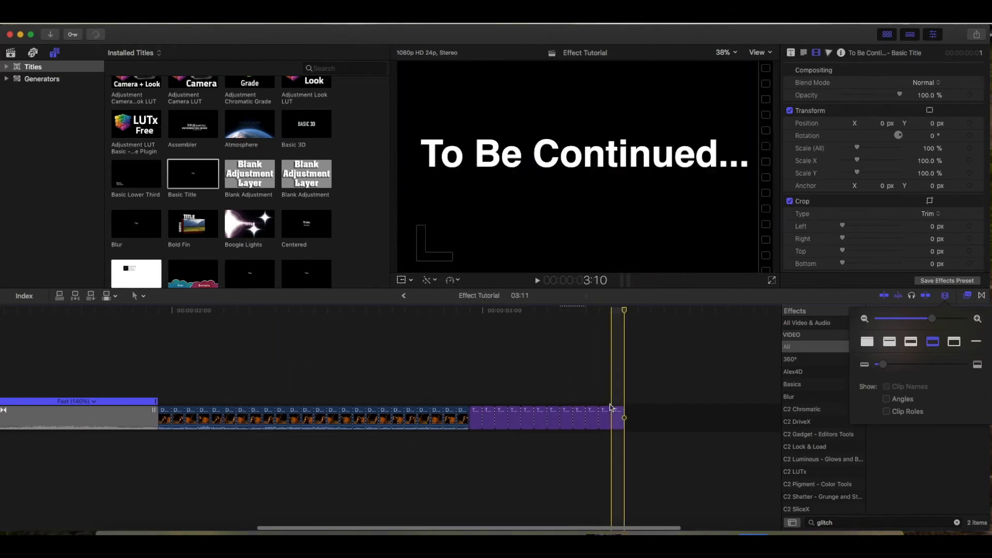
{"action": "left_click", "coordinate": [622, 418]}
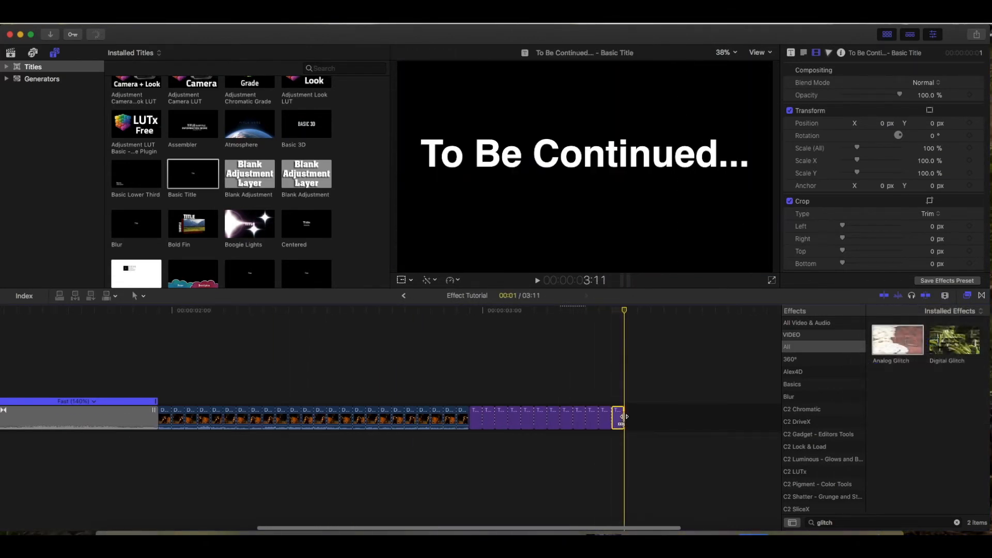
{"action": "left_click_drag", "start_coordinate": [621, 417], "coordinate": [651, 419]}
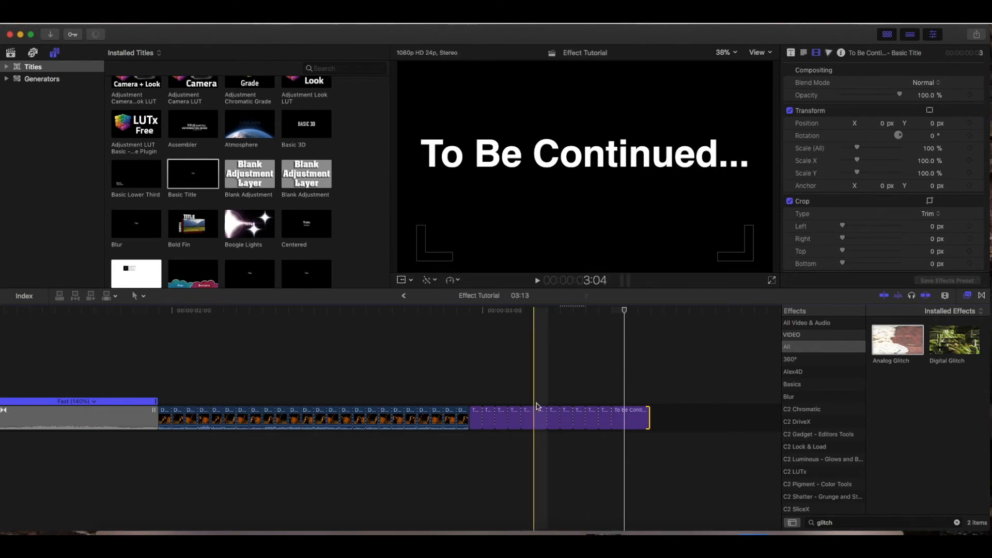
Step: Extend the end of the glitched "To Be Continued..." title piece at about 3:07 so that it lasts 2 frames
{"action": "left_click", "coordinate": [595, 421]}
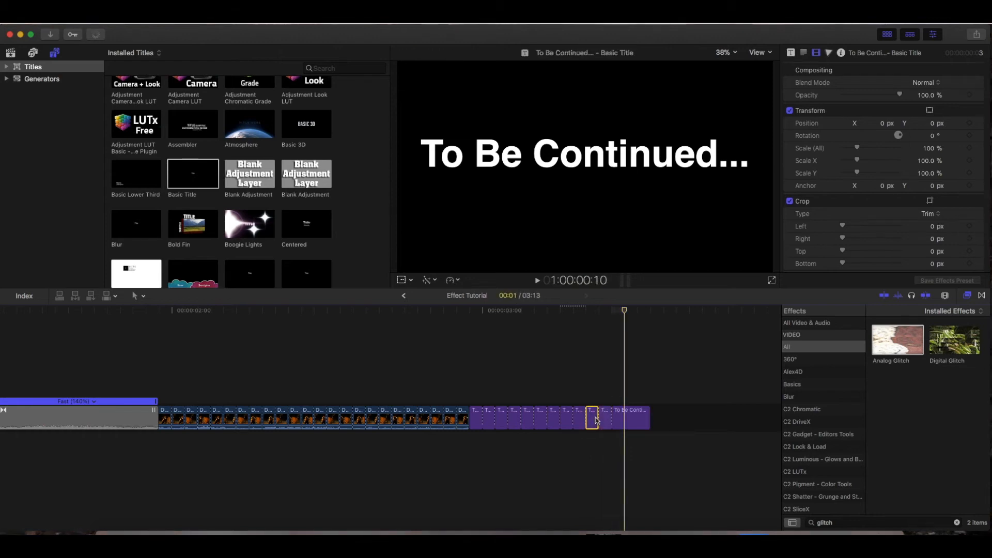
{"action": "left_click", "coordinate": [592, 387]}
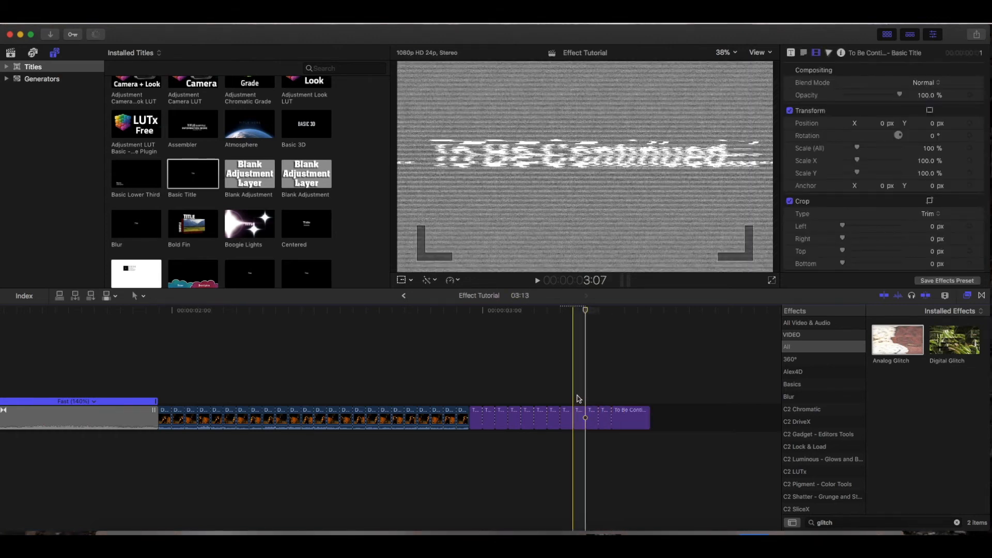
{"action": "left_click", "coordinate": [581, 413]}
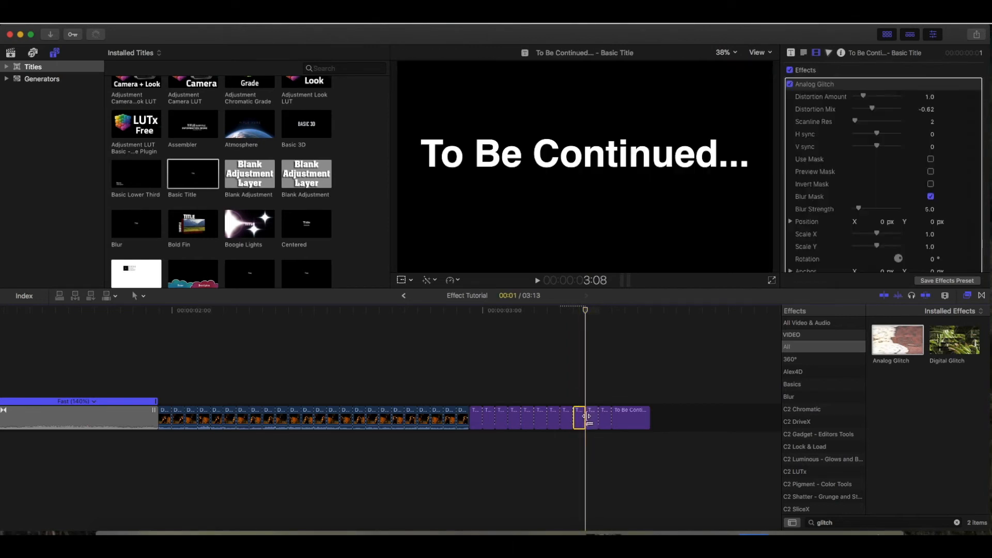
{"action": "left_click_drag", "start_coordinate": [583, 416], "coordinate": [595, 413]}
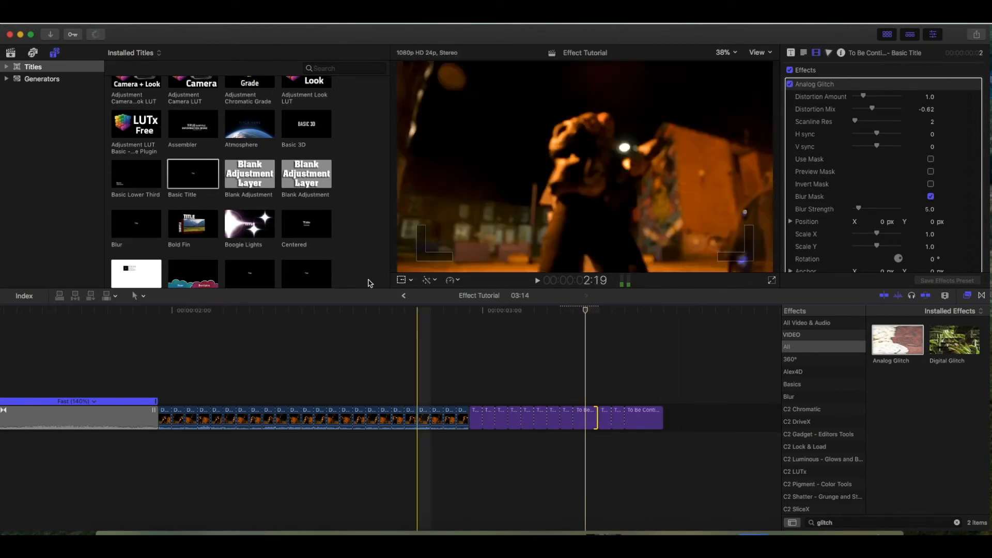
Step: Search the sound effects for "buz" and connect a 1-frame piece of Door Buzz Open below the title at about 3:03
{"action": "left_click", "coordinate": [35, 53]}
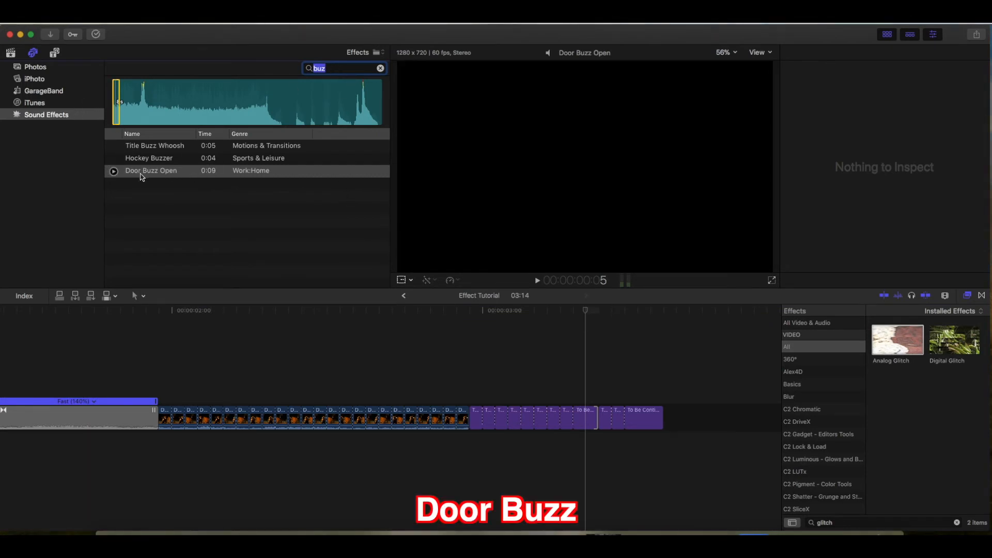
{"action": "left_click", "coordinate": [116, 101]}
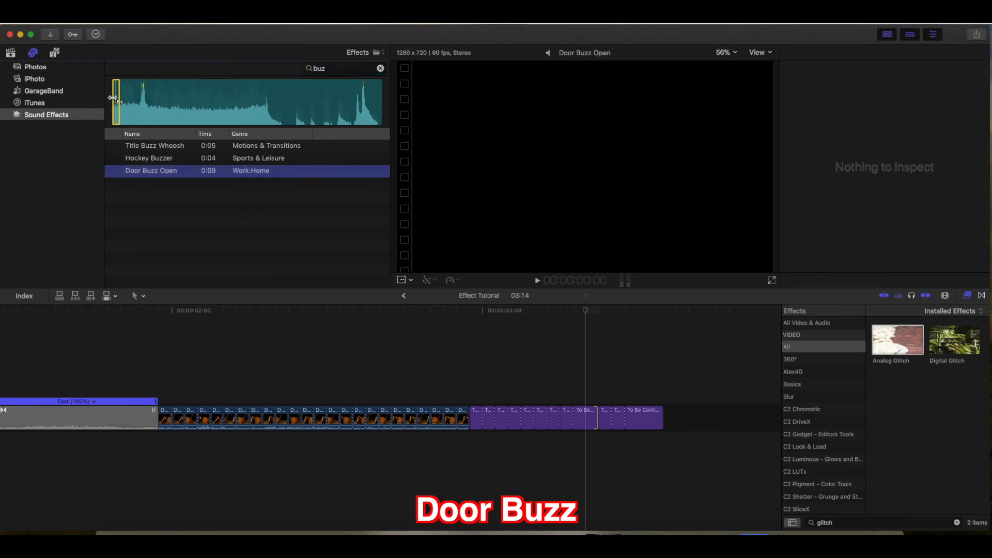
{"action": "left_click_drag", "start_coordinate": [333, 259], "coordinate": [522, 440]}
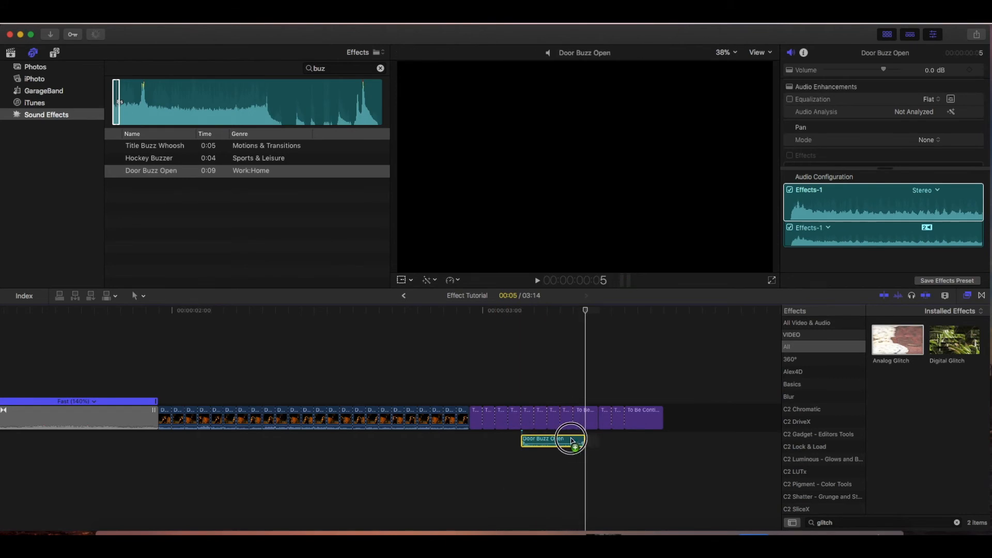
{"action": "left_click_drag", "start_coordinate": [572, 441], "coordinate": [534, 441]}
Step: Move the Door Buzz Open sound under the glitched title piece at about 3:01, matching that piece's 1-frame length
{"action": "left_click", "coordinate": [945, 295]}
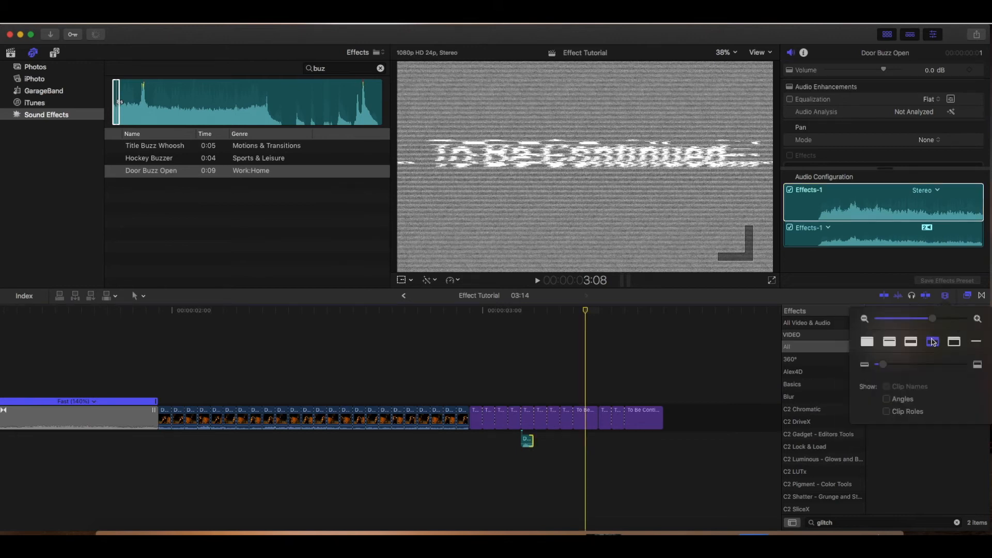
{"action": "left_click_drag", "start_coordinate": [936, 324], "coordinate": [946, 322]}
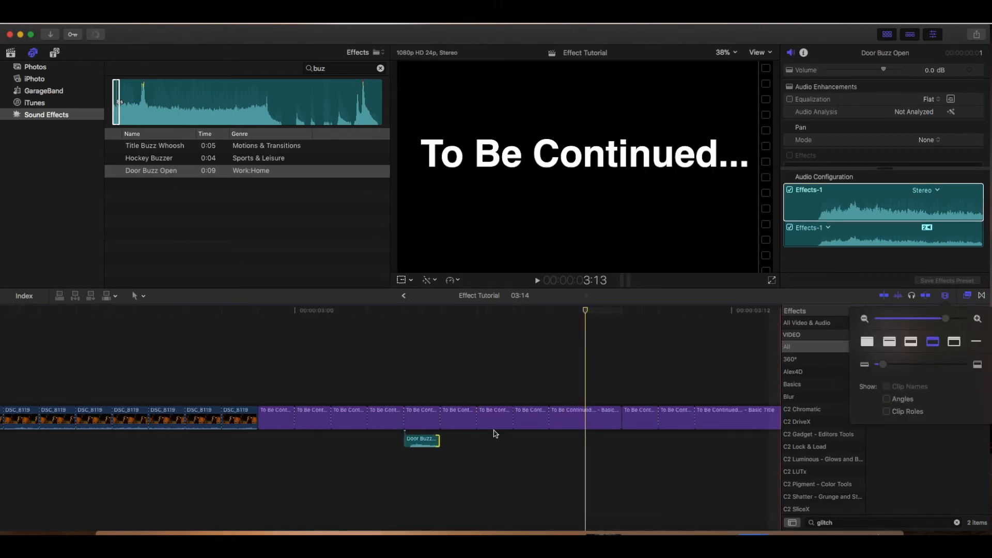
{"action": "left_click", "coordinate": [402, 440]}
{"action": "mouse_move", "coordinate": [404, 440]}
{"action": "left_mouse_down"}
{"action": "mouse_move", "coordinate": [453, 440]}
{"action": "mouse_move", "coordinate": [388, 439]}
{"action": "left_mouse_up"}
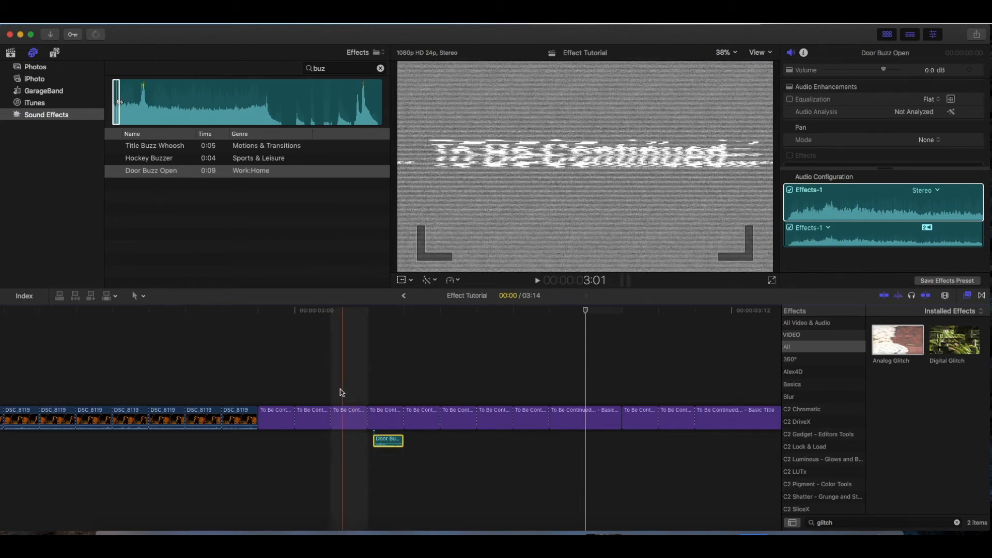
{"action": "left_click_drag", "start_coordinate": [390, 441], "coordinate": [364, 438]}
{"action": "left_click", "coordinate": [357, 439]}
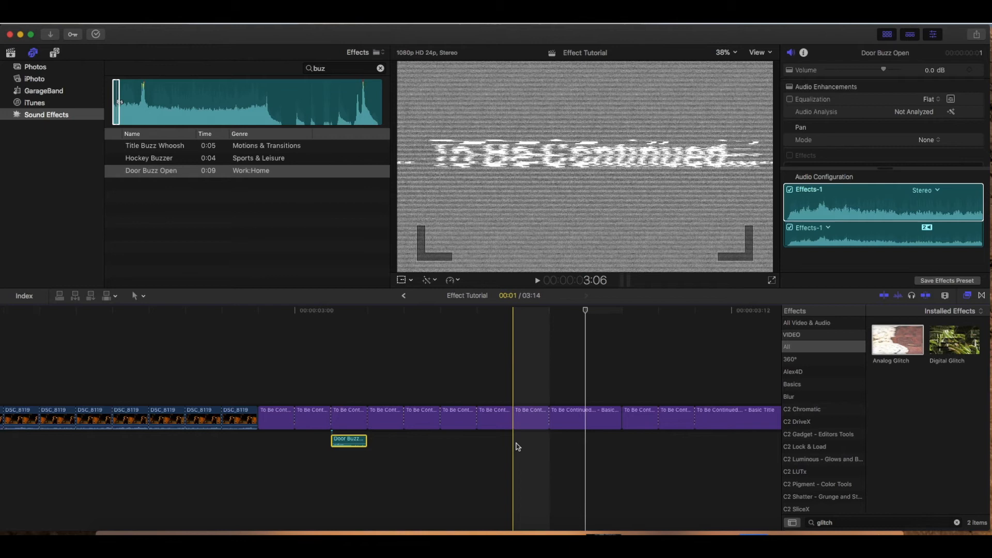
Step: Connect a second Door Buzz Open sound at about 3:06 and extend it to 3 frames, ending with the 2-frame glitched title piece
{"action": "key", "text": "q"}
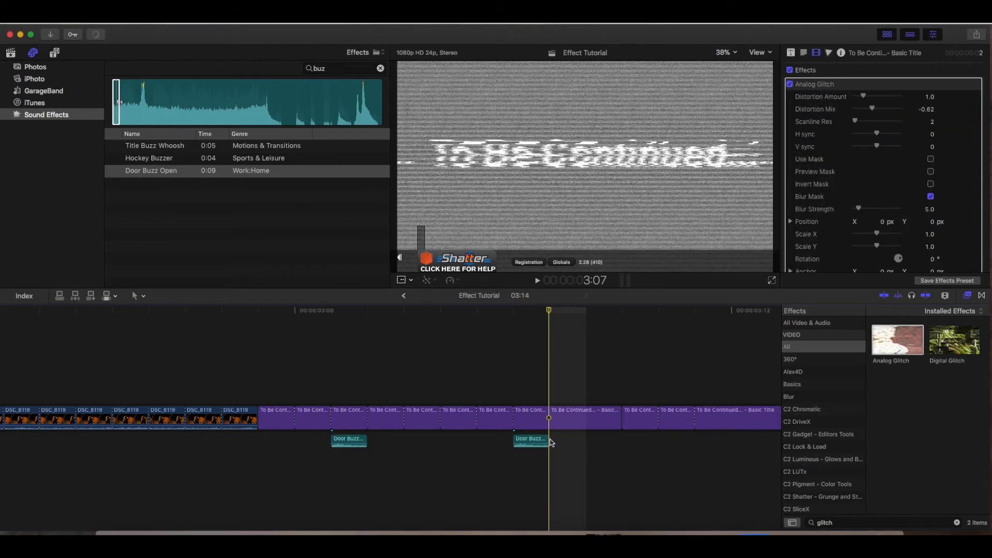
{"action": "left_click_drag", "start_coordinate": [548, 439], "coordinate": [621, 438]}
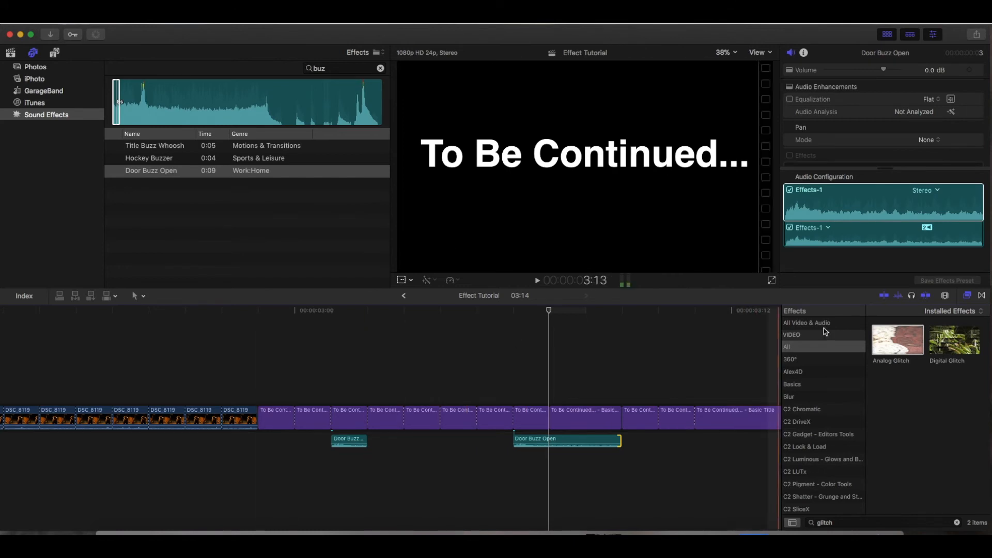
Step: Play the whole Effect Tutorial timeline from its beginning to check the buzz sounds against the glitched title
{"action": "left_click", "coordinate": [945, 296]}
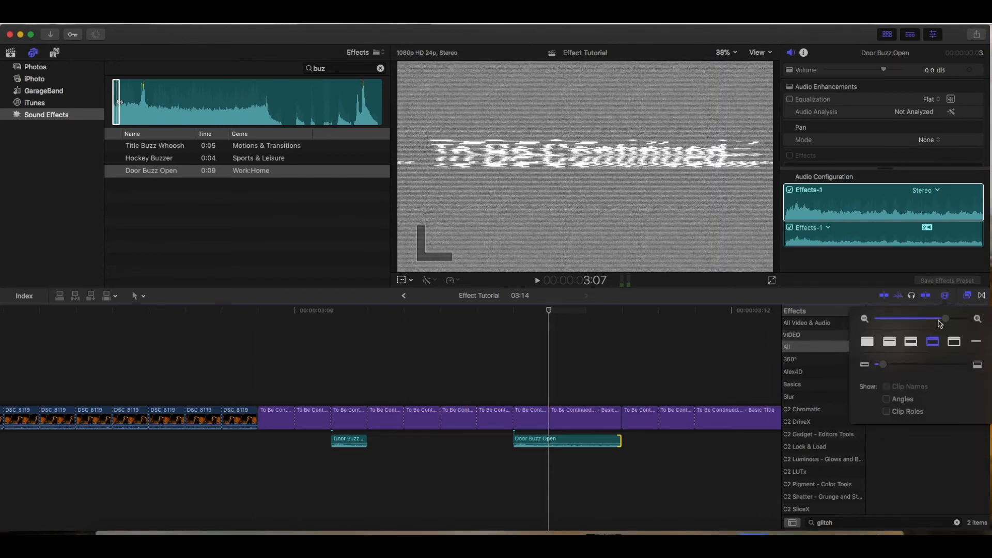
{"action": "left_click_drag", "start_coordinate": [946, 320], "coordinate": [917, 319]}
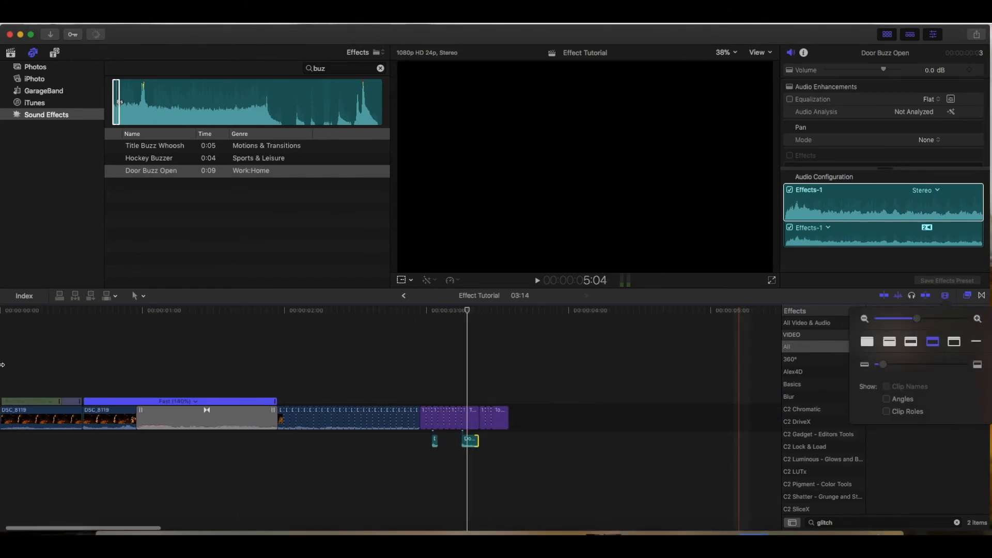
{"action": "left_click", "coordinate": [21, 367]}
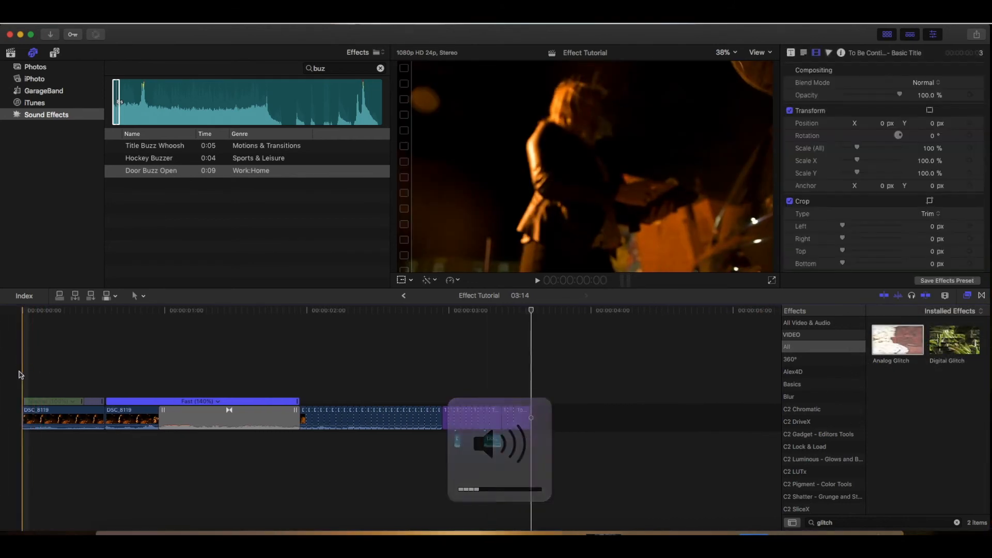
{"action": "key", "text": "space"}
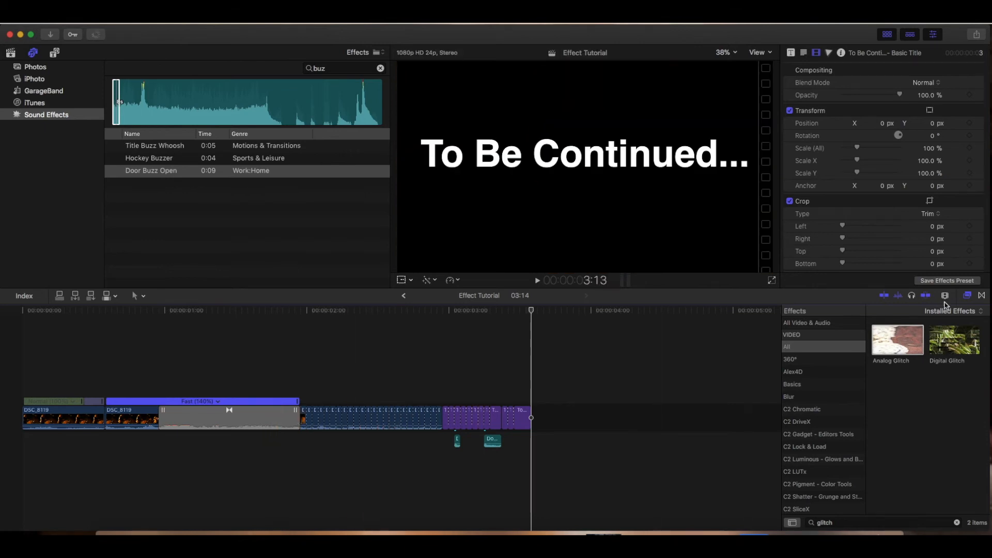
Step: Disable the first single-frame DSC_8119 piece directly after the 140% speed clip, at about 1:23
{"action": "left_click", "coordinate": [299, 381]}
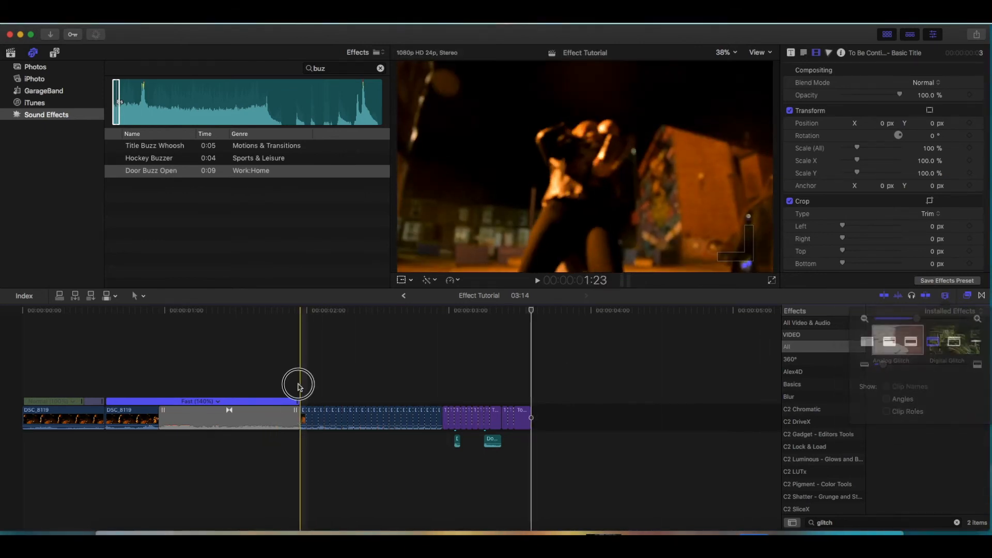
{"action": "left_click", "coordinate": [946, 297]}
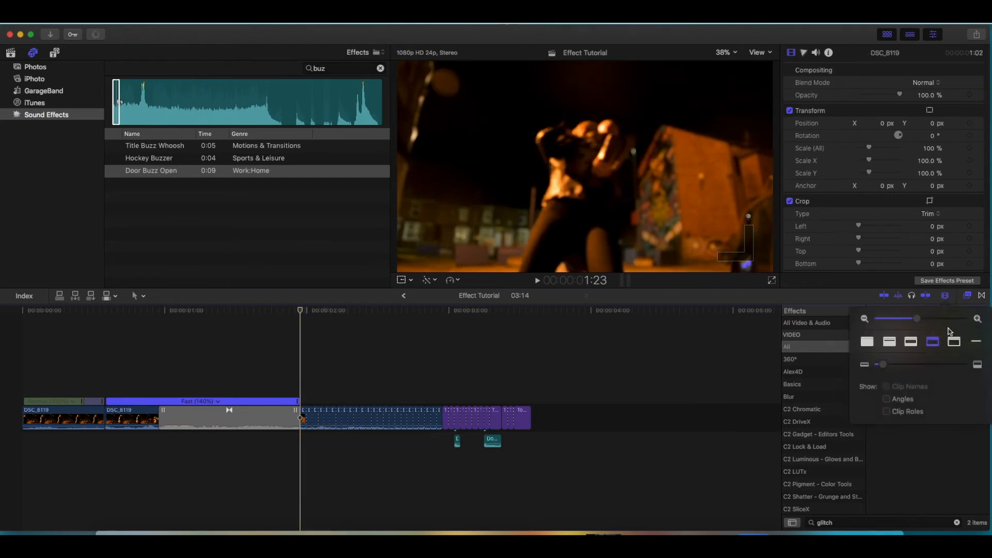
{"action": "left_click_drag", "start_coordinate": [924, 323], "coordinate": [947, 321]}
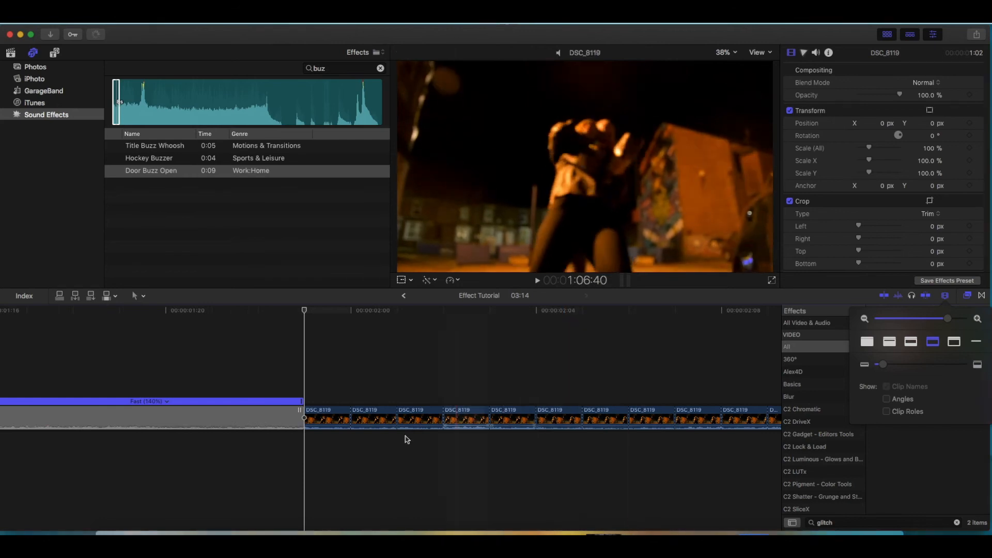
{"action": "left_click", "coordinate": [331, 420]}
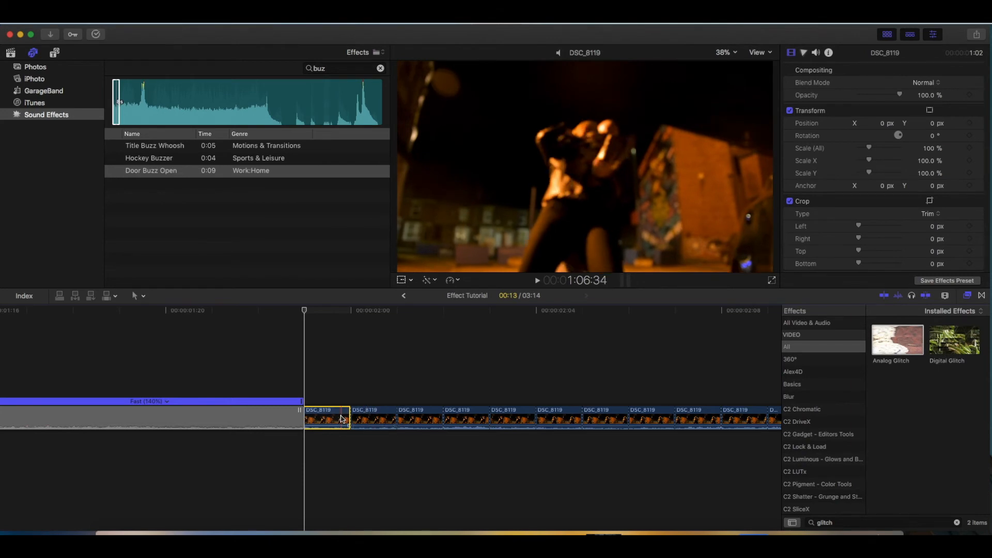
{"action": "key", "text": "v"}
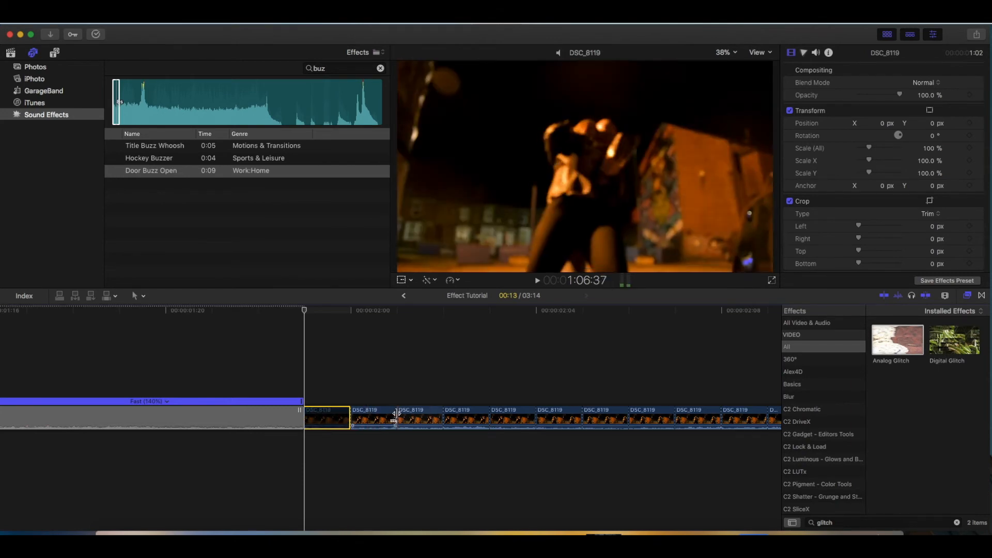
Step: Disable the two adjacent single-frame DSC_8119 pieces at about 2:02 and 2:03
{"action": "scroll", "coordinate": [423, 416], "scroll_direction": "right", "scroll_amount": 5}
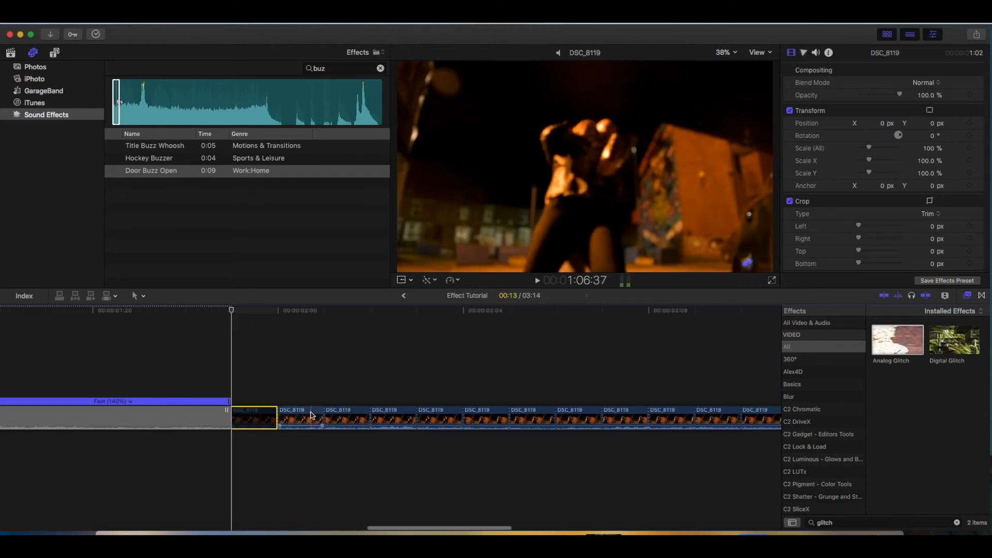
{"action": "left_click", "coordinate": [394, 413]}
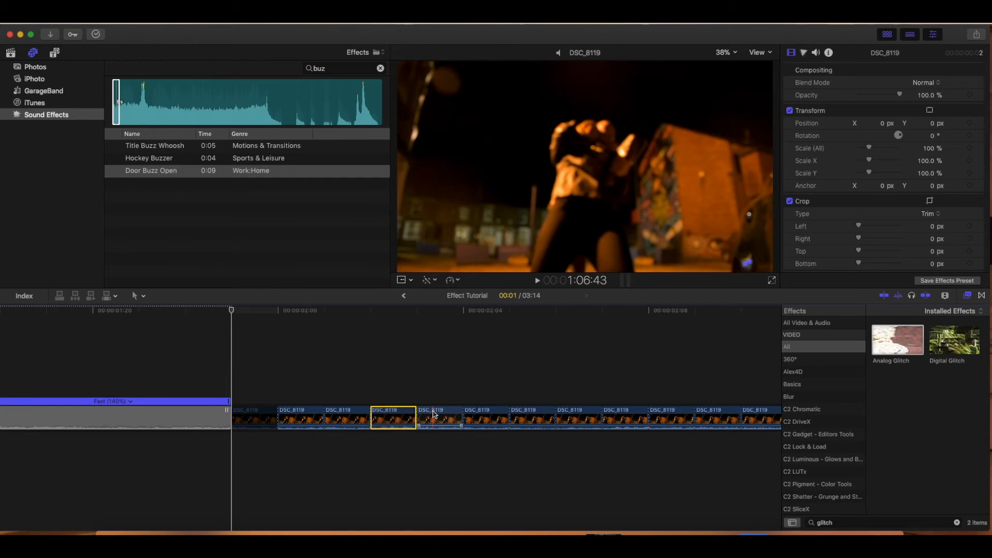
{"action": "left_click", "coordinate": [399, 412]}
{"action": "key", "text": "v"}
{"action": "left_click", "coordinate": [430, 416]}
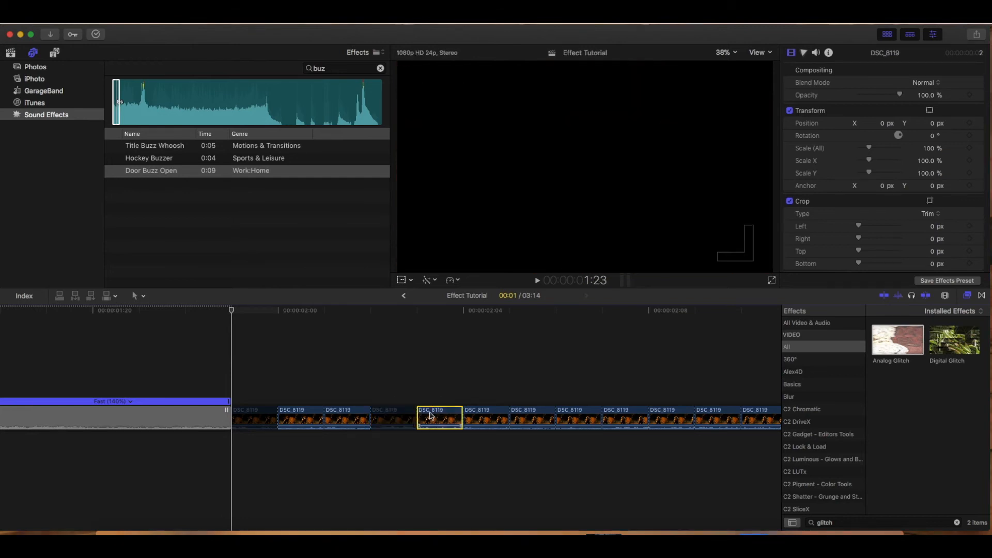
{"action": "key", "text": "v"}
Step: Disable the single-frame DSC_8119 pieces at about 2:05, 2:07 and 2:08
{"action": "scroll", "coordinate": [481, 418], "scroll_direction": "right", "scroll_amount": 3}
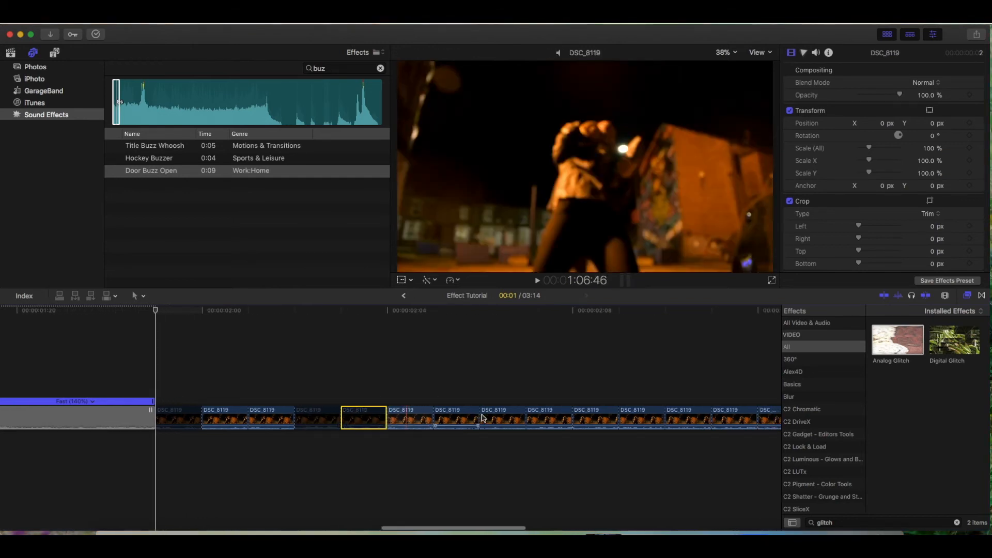
{"action": "scroll", "coordinate": [483, 418], "scroll_direction": "right", "scroll_amount": 1}
{"action": "left_click", "coordinate": [463, 414]}
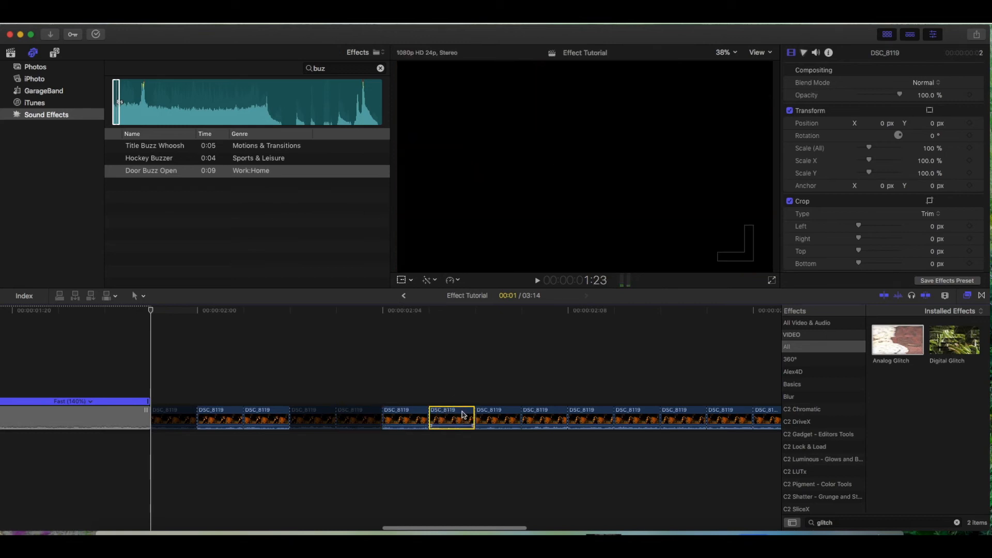
{"action": "key", "text": "v"}
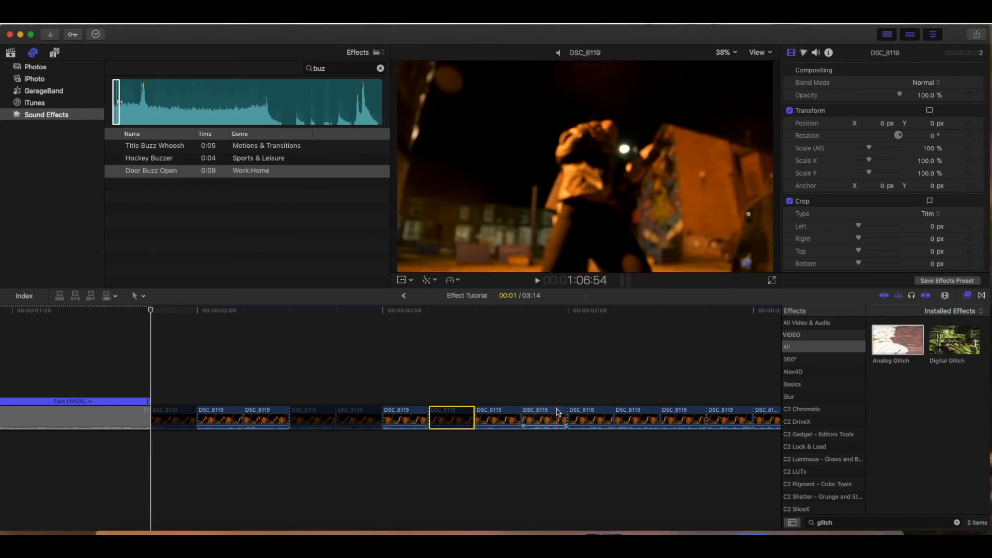
{"action": "left_click", "coordinate": [559, 412]}
{"action": "left_click", "coordinate": [581, 413]}
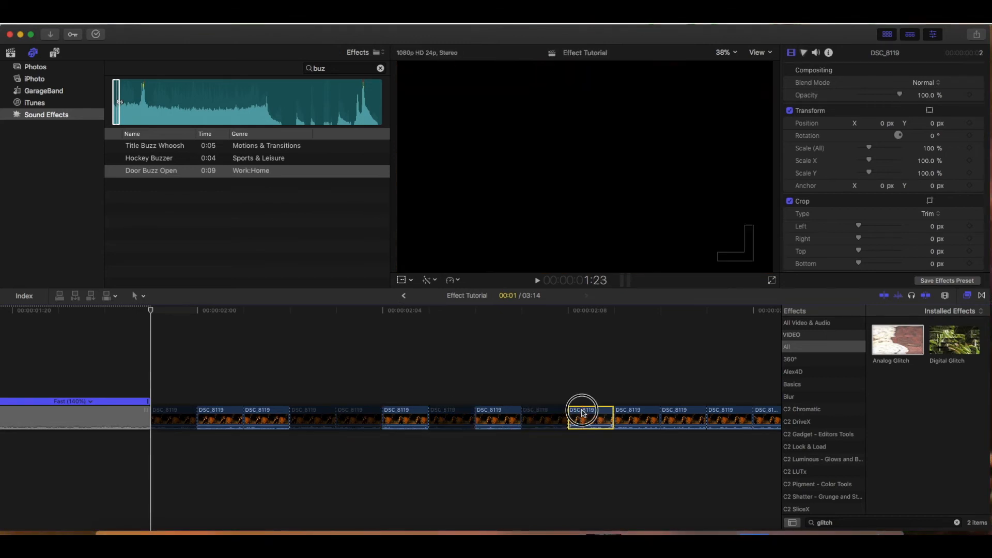
{"action": "key", "text": "v"}
Step: Disable the three consecutive single-frame DSC_8119 pieces from about 2:10 to 2:12
{"action": "scroll", "coordinate": [607, 414], "scroll_direction": "right", "scroll_amount": 10}
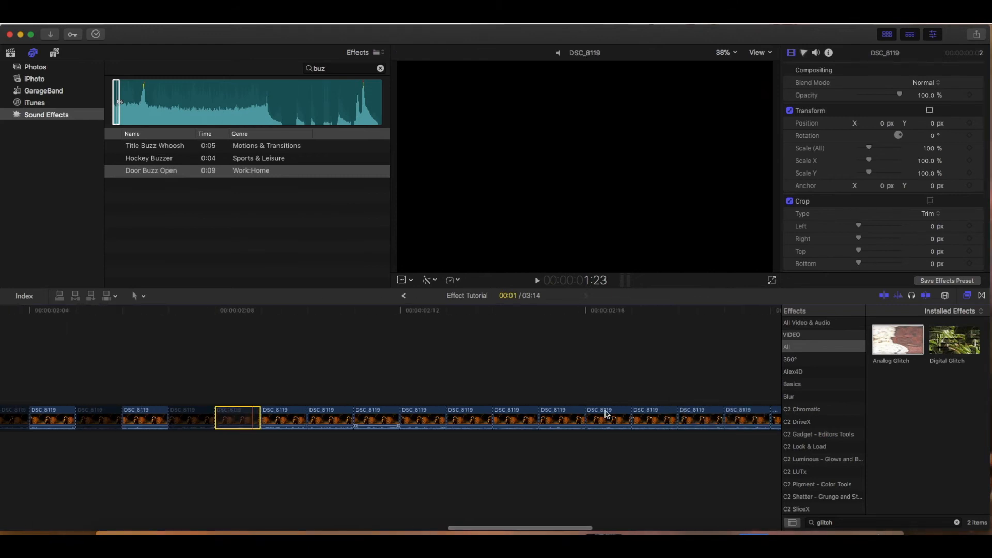
{"action": "left_click", "coordinate": [329, 415]}
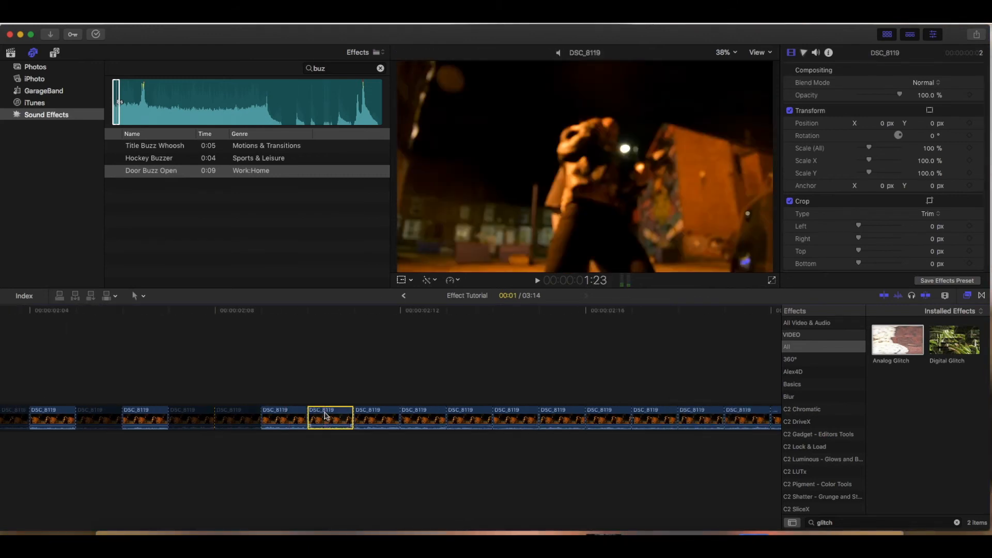
{"action": "key", "text": "v"}
{"action": "left_click", "coordinate": [381, 414]}
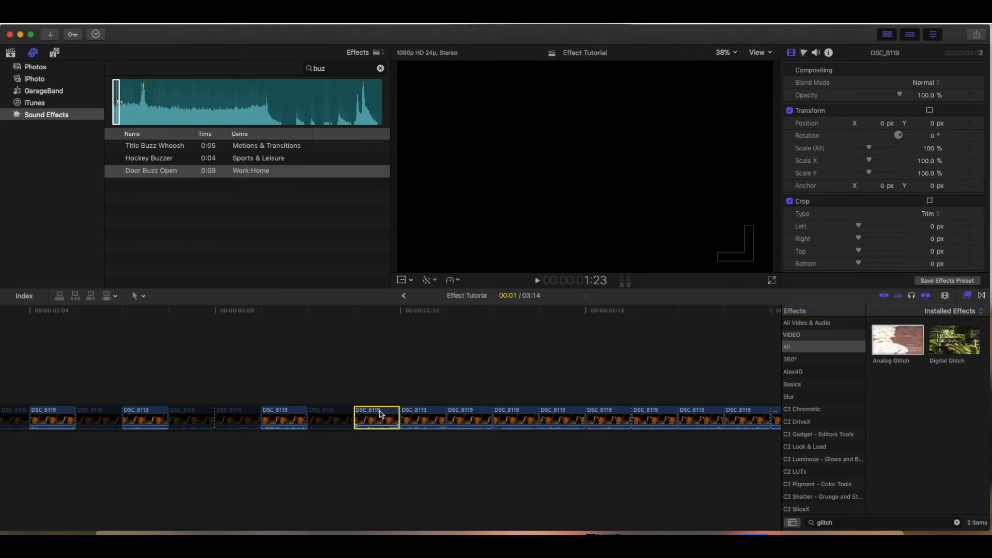
{"action": "key", "text": "v"}
{"action": "left_click", "coordinate": [413, 411]}
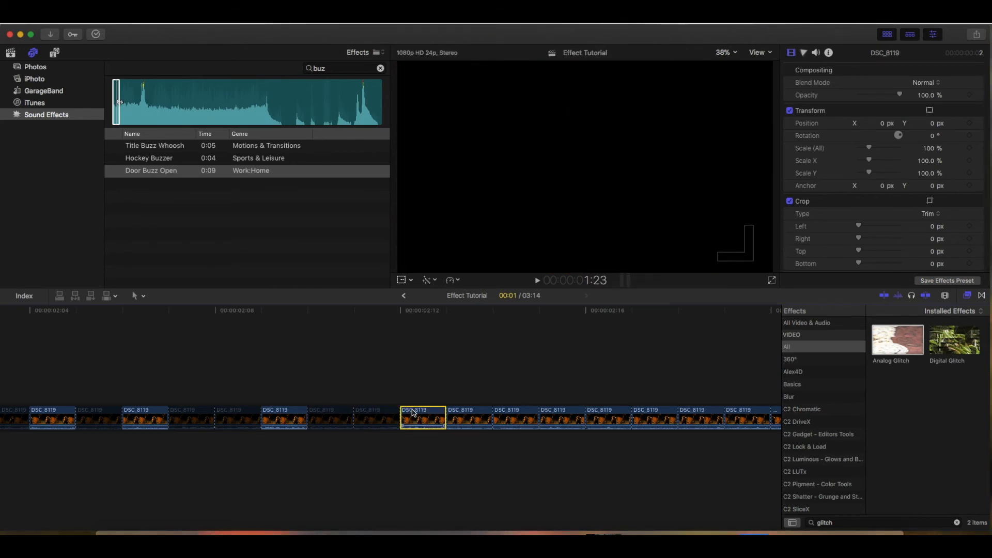
{"action": "key", "text": "v"}
Step: Disable the single-frame DSC_8119 pieces at 2:15, 2:17 and 2:19, leaving the pieces between them enabled
{"action": "key", "text": "space"}
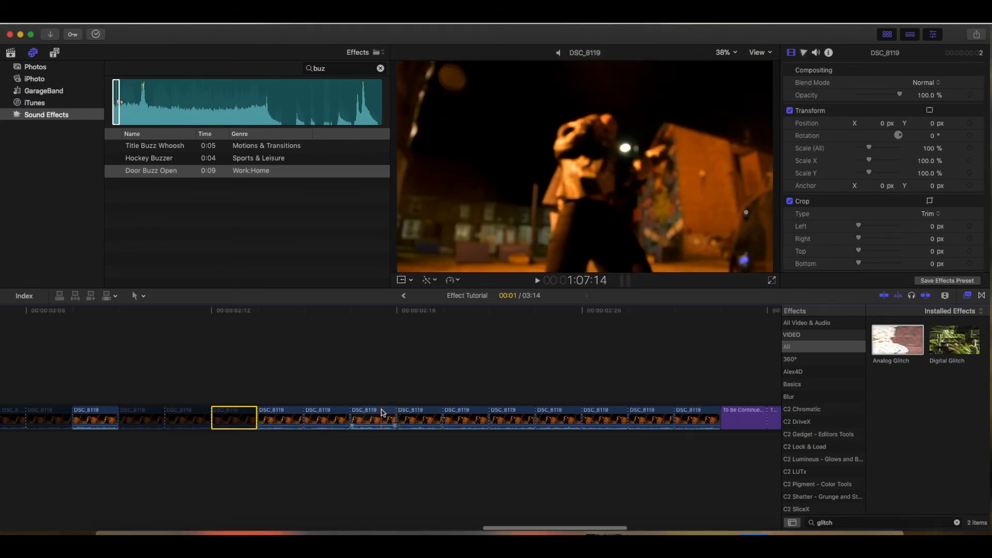
{"action": "key", "text": "space"}
{"action": "left_click", "coordinate": [382, 413]}
{"action": "key", "text": "v"}
{"action": "left_click", "coordinate": [462, 413]}
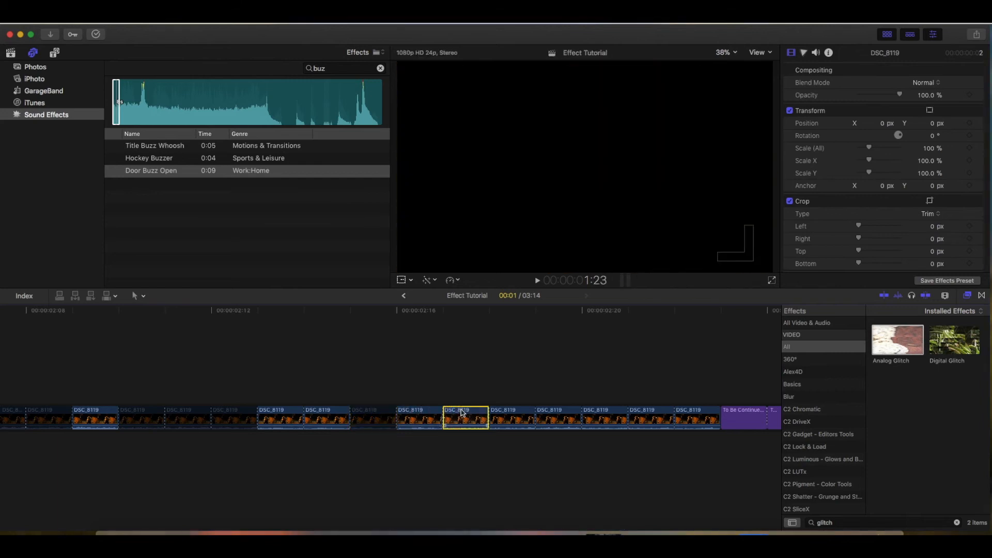
{"action": "left_click", "coordinate": [558, 414]}
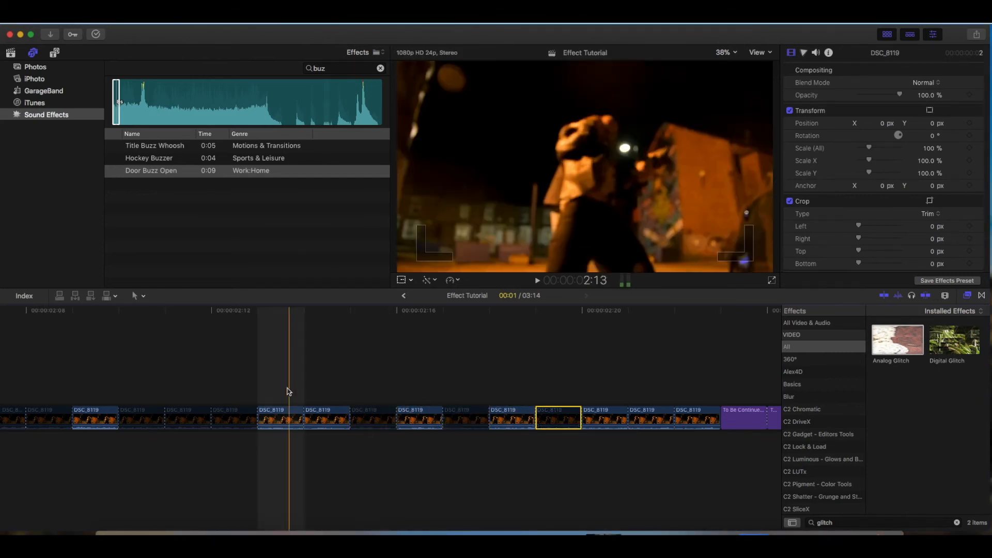
Step: Play the edit from the start of the timeline through the flickering single-frame cuts to check their rhythm
{"action": "scroll", "coordinate": [186, 403], "scroll_direction": "left", "scroll_amount": 10}
{"action": "scroll", "coordinate": [186, 406], "scroll_direction": "left", "scroll_amount": 8}
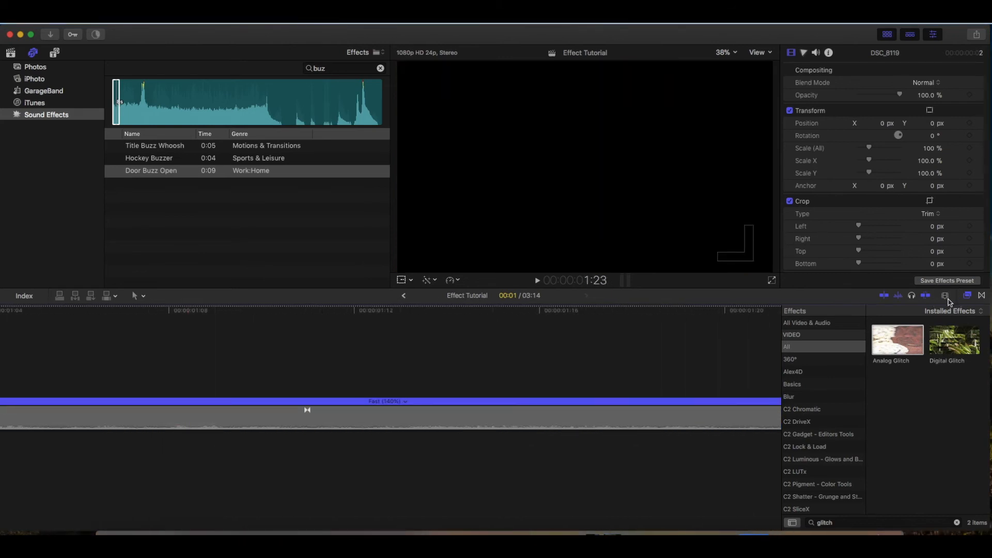
{"action": "left_click", "coordinate": [946, 297]}
{"action": "left_click_drag", "start_coordinate": [946, 318], "coordinate": [912, 320]}
{"action": "scroll", "coordinate": [93, 392], "scroll_direction": "left", "scroll_amount": 2}
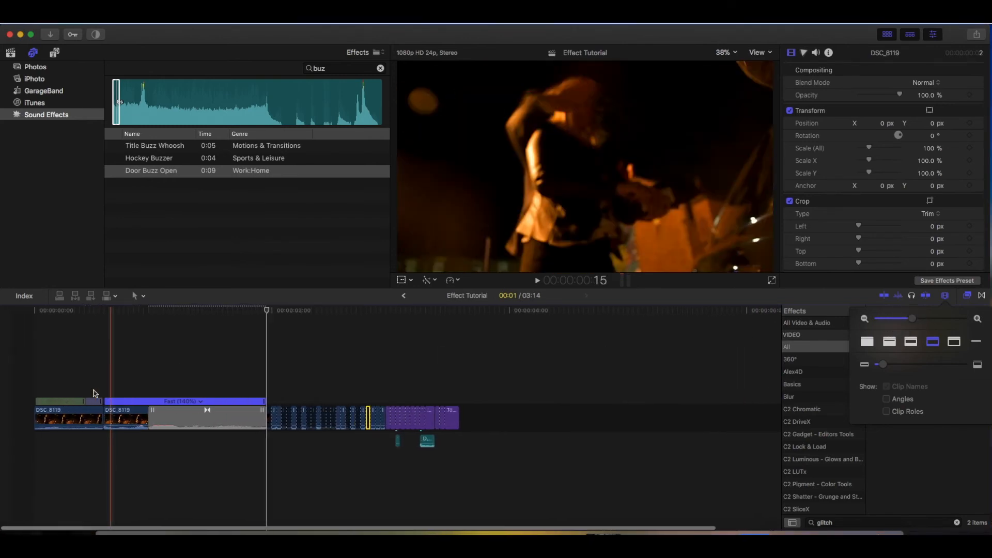
{"action": "scroll", "coordinate": [52, 387], "scroll_direction": "right", "scroll_amount": 1}
{"action": "left_click", "coordinate": [11, 381]}
{"action": "key", "text": "space"}
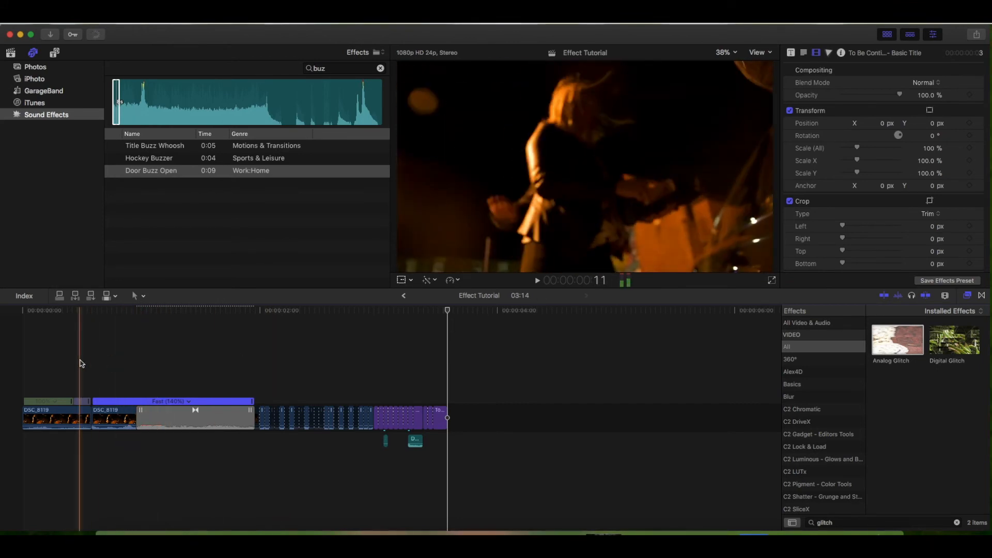
{"action": "key", "text": "space"}
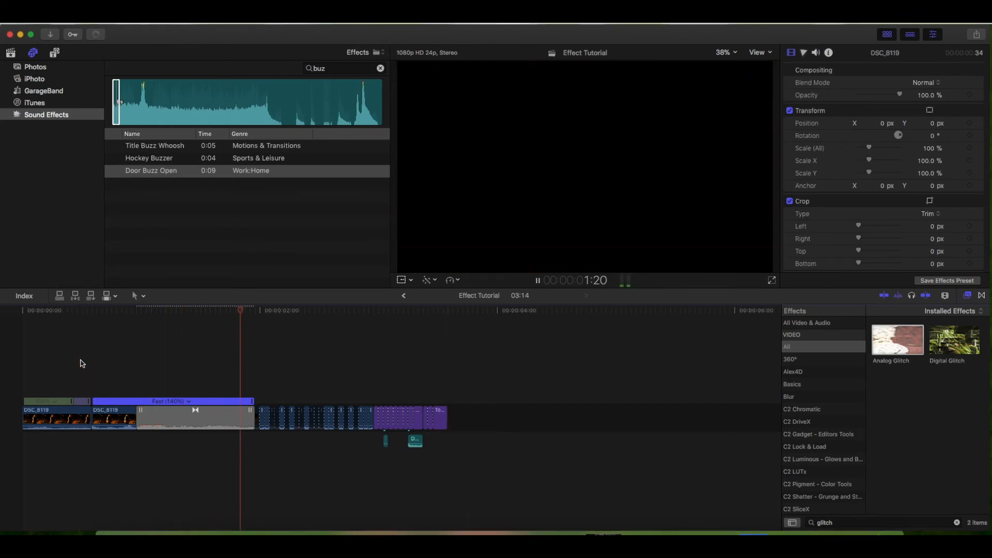
{"action": "key", "text": "space"}
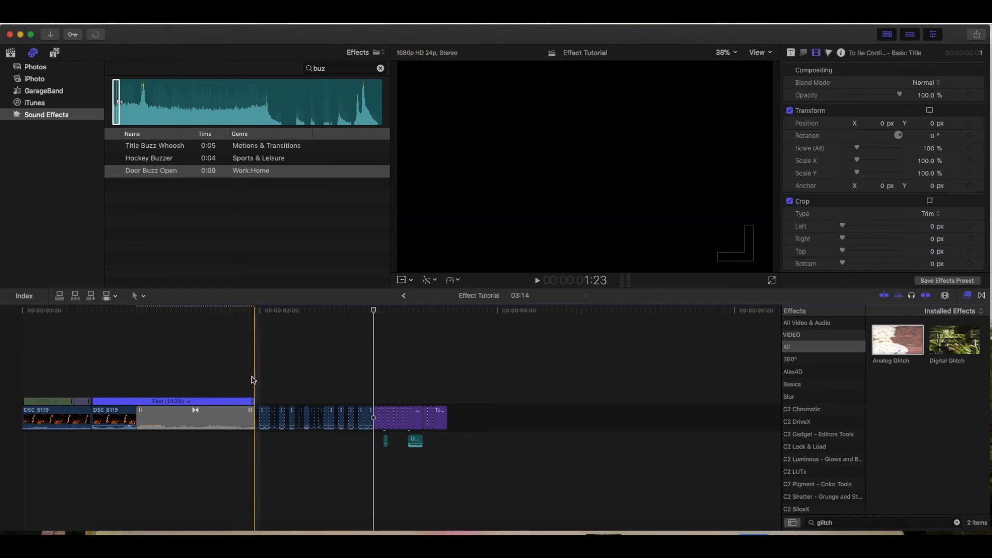
Step: Re-enable the single-frame DSC_8119 piece at 1:23 after the 140% speed clip and disable the neighbouring piece at 2:00
{"action": "left_click", "coordinate": [256, 419]}
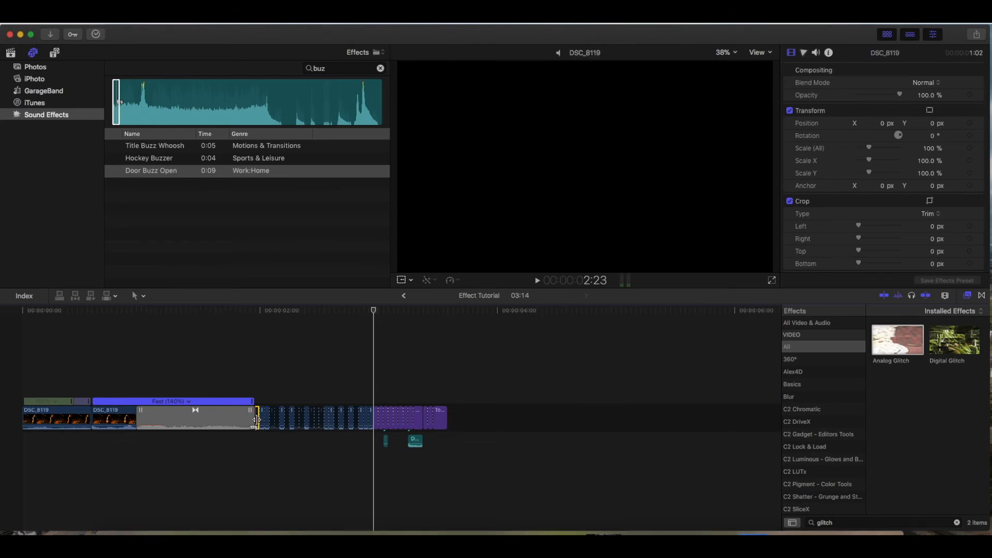
{"action": "left_click", "coordinate": [262, 392]}
{"action": "left_click", "coordinate": [256, 418]}
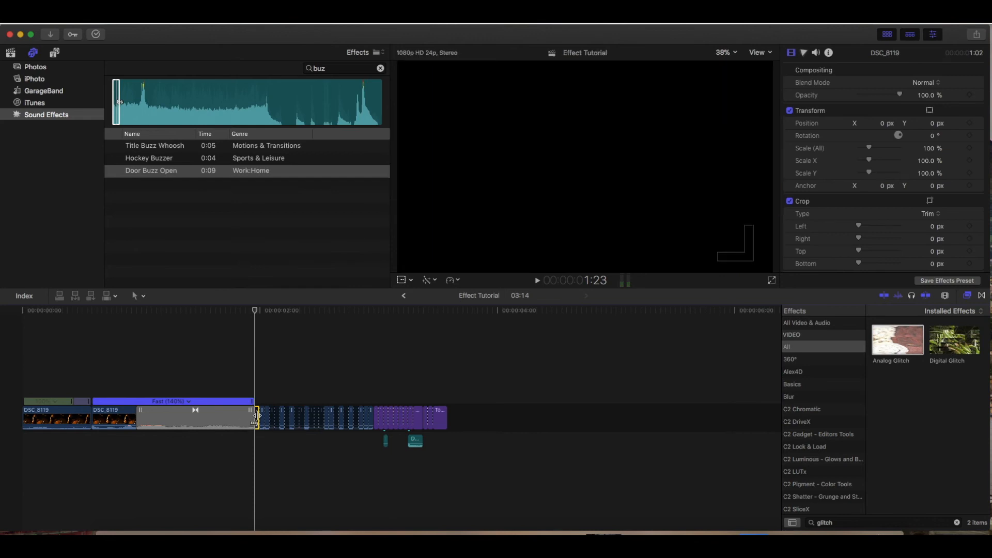
{"action": "left_click", "coordinate": [258, 388]}
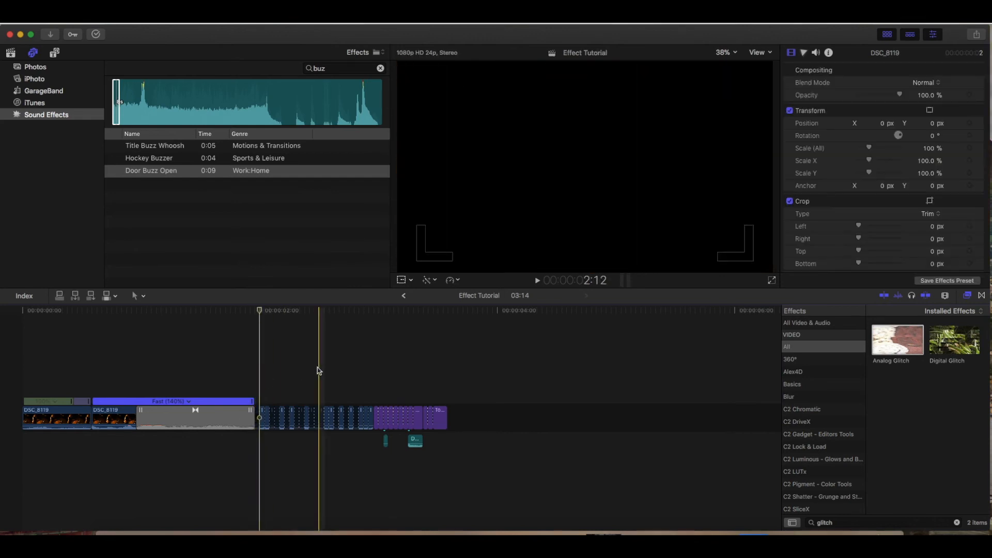
{"action": "left_click", "coordinate": [945, 296]}
{"action": "left_click_drag", "start_coordinate": [913, 323], "coordinate": [944, 321]}
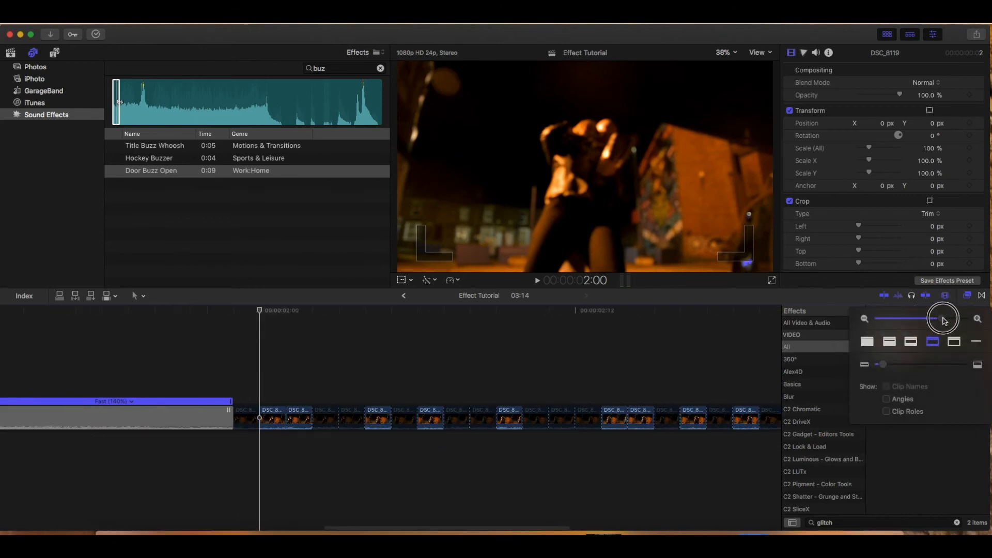
{"action": "left_click", "coordinate": [247, 416]}
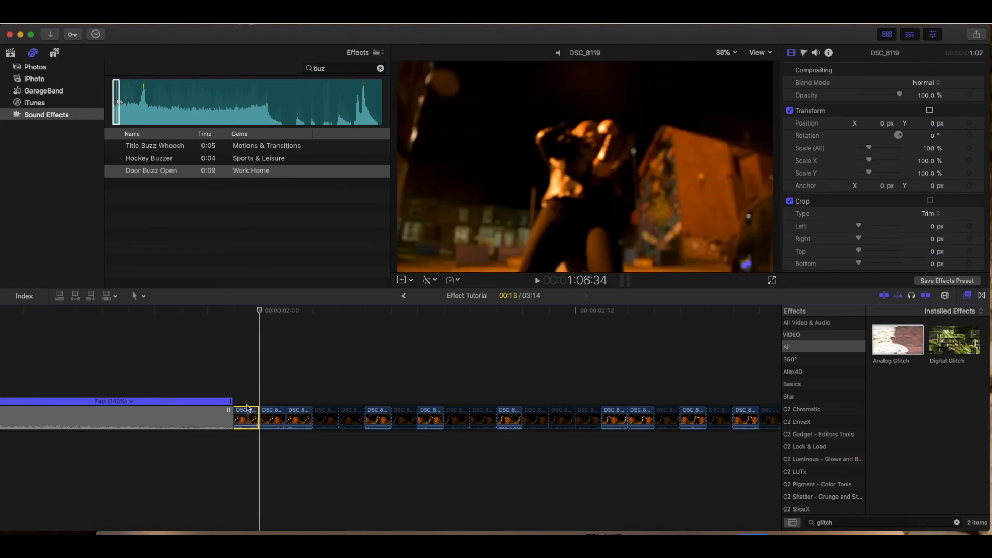
{"action": "left_click", "coordinate": [271, 421]}
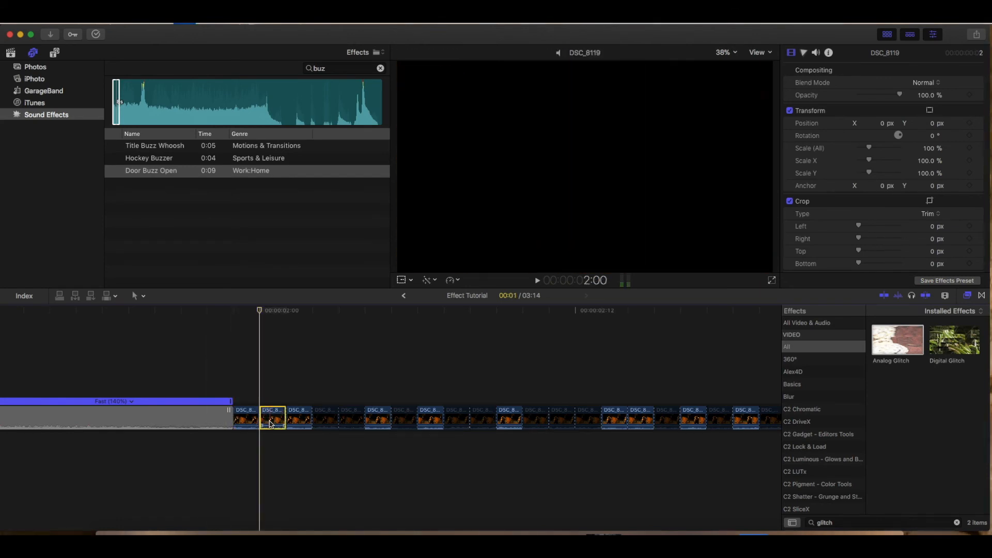
Step: Play the revised edit through to the "To Be Continued..." title and review it in full screen
{"action": "key", "text": "space"}
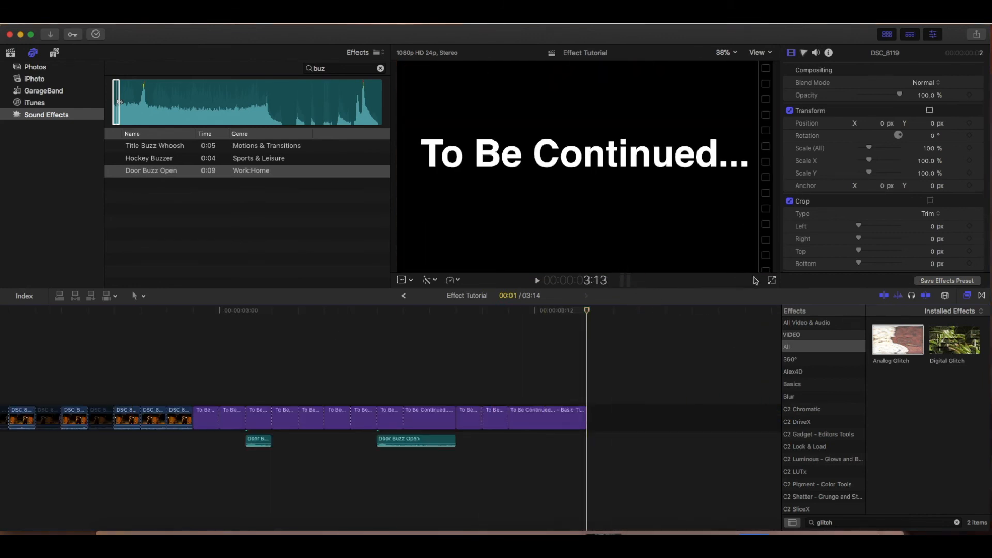
{"action": "left_click", "coordinate": [773, 281]}
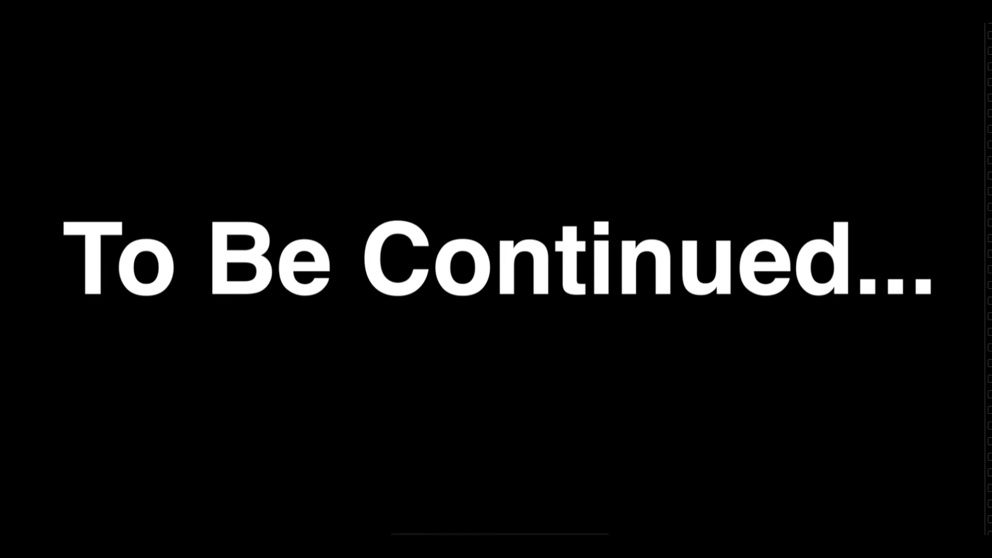
{"action": "key", "text": "space"}
{"action": "key", "text": "Escape"}
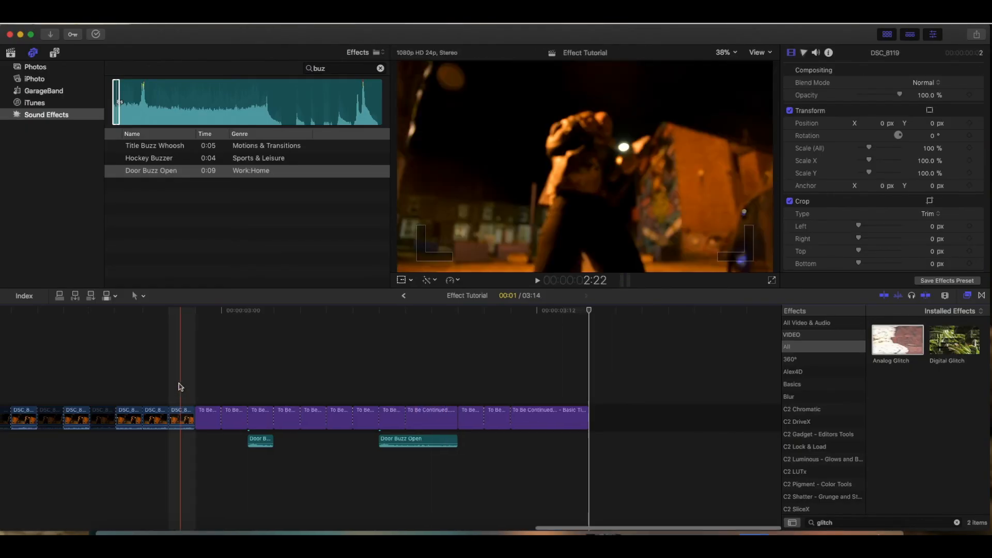
Step: Re-enable the single-frame DSC_8119 piece at 2:11 and review the edit in full screen
{"action": "scroll", "coordinate": [180, 388], "scroll_direction": "left", "scroll_amount": 10}
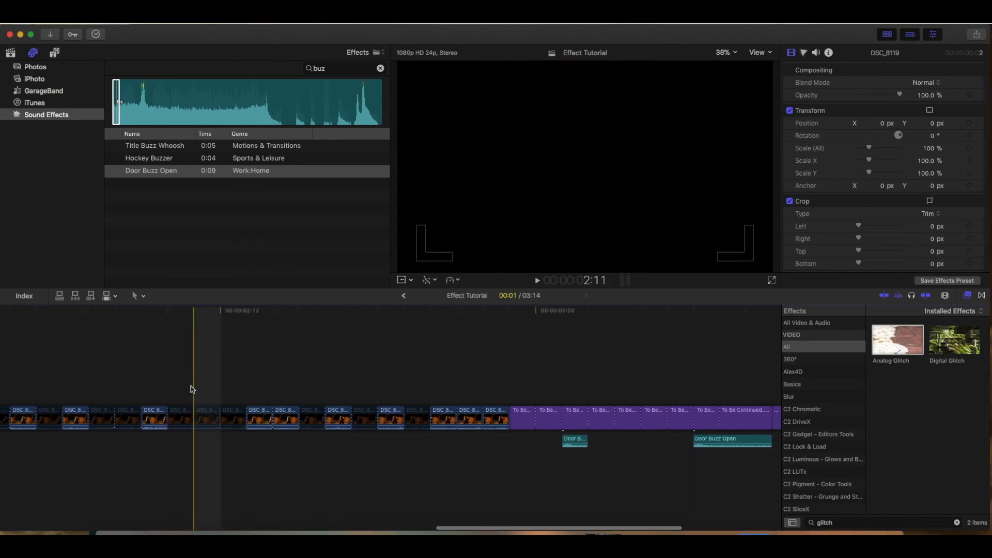
{"action": "left_click", "coordinate": [208, 419]}
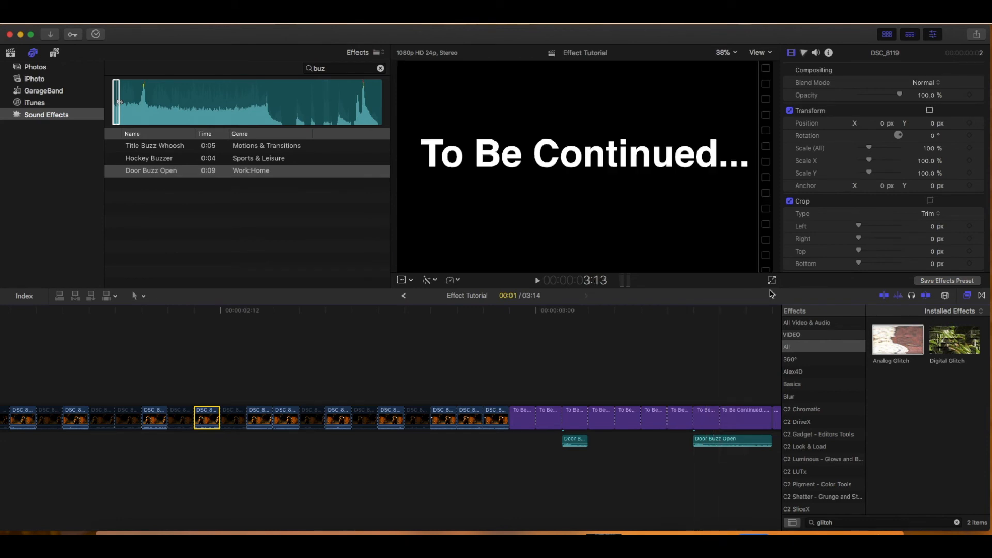
{"action": "left_click", "coordinate": [771, 280]}
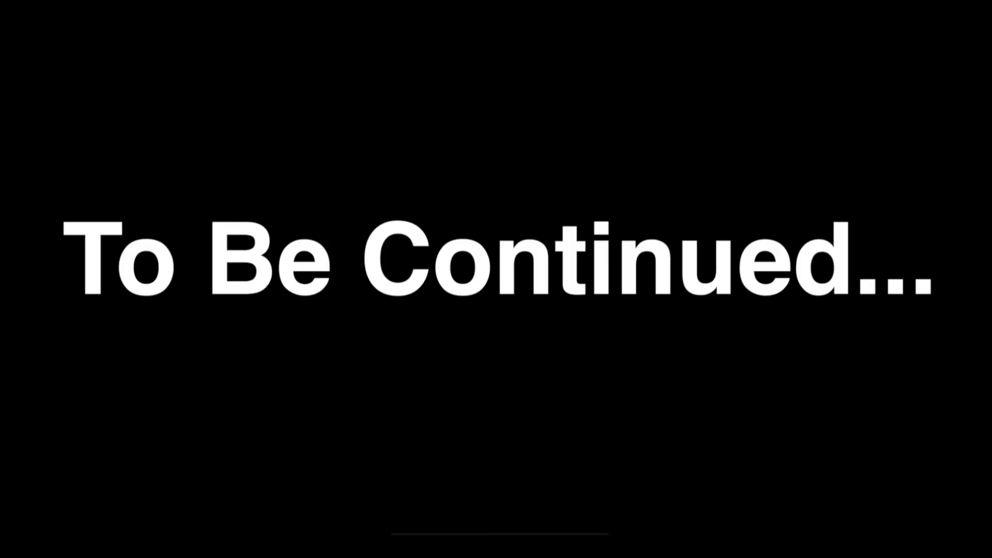
{"action": "key", "text": "Escape"}
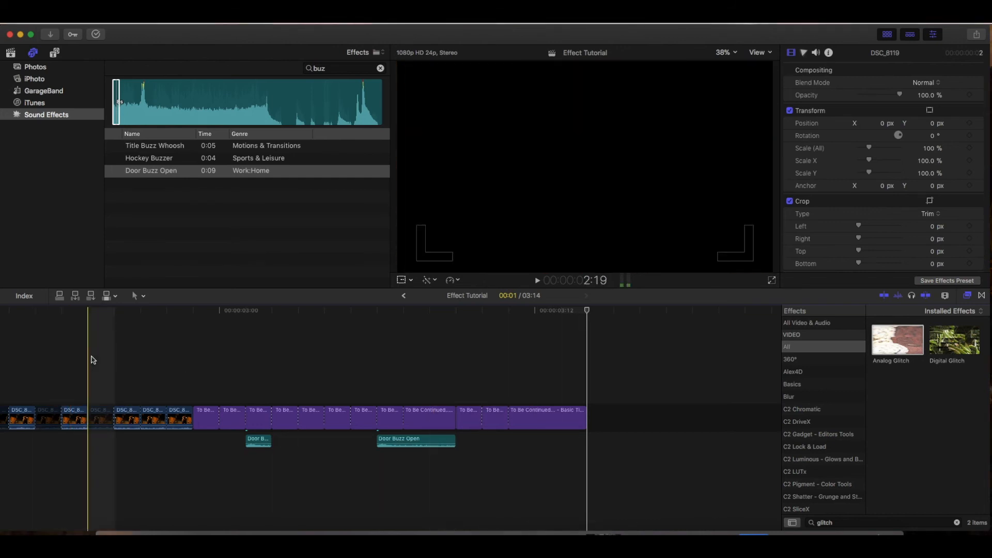
{"action": "scroll", "coordinate": [88, 362], "scroll_direction": "left", "scroll_amount": 10}
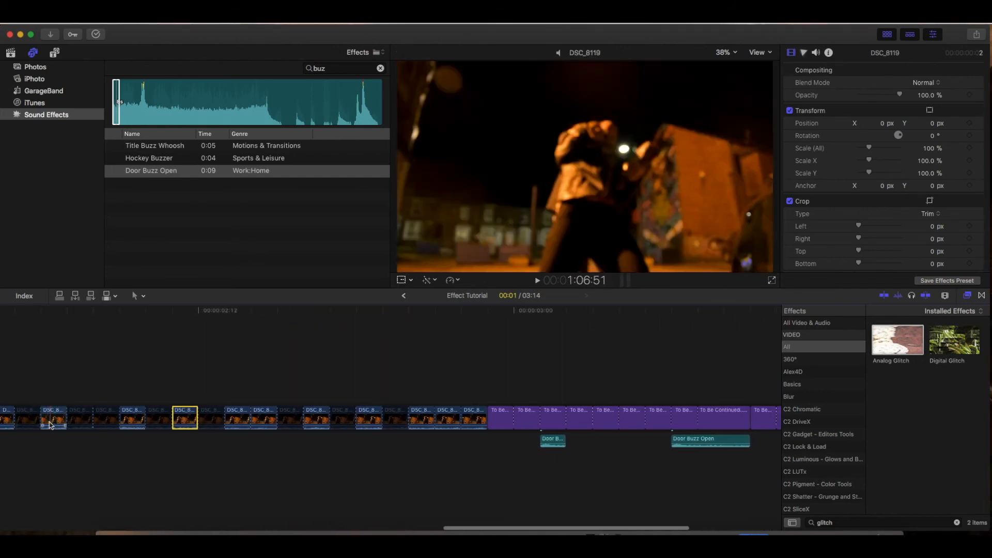
{"action": "scroll", "coordinate": [67, 421], "scroll_direction": "left", "scroll_amount": 6}
{"action": "scroll", "coordinate": [117, 431], "scroll_direction": "left", "scroll_amount": 1}
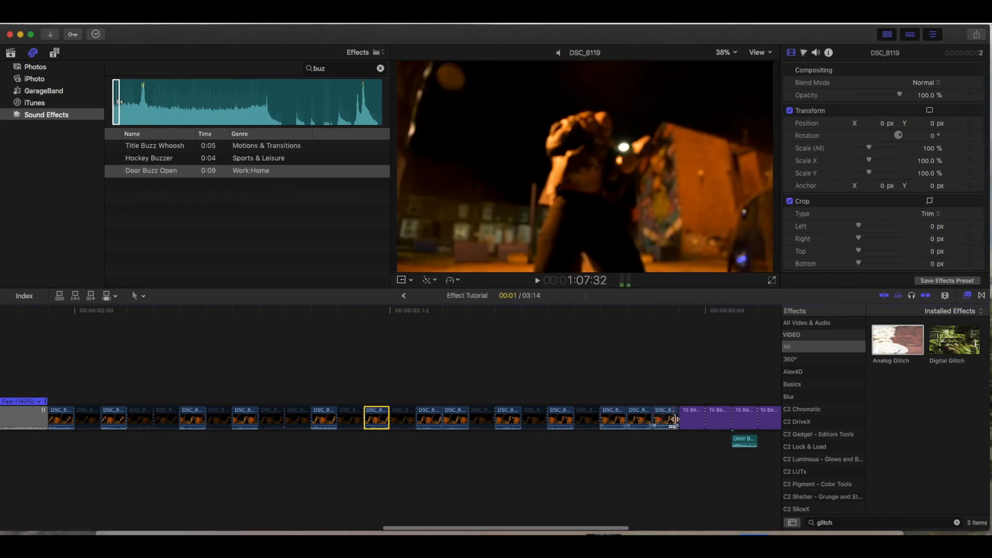
{"action": "scroll", "coordinate": [630, 418], "scroll_direction": "right", "scroll_amount": 5}
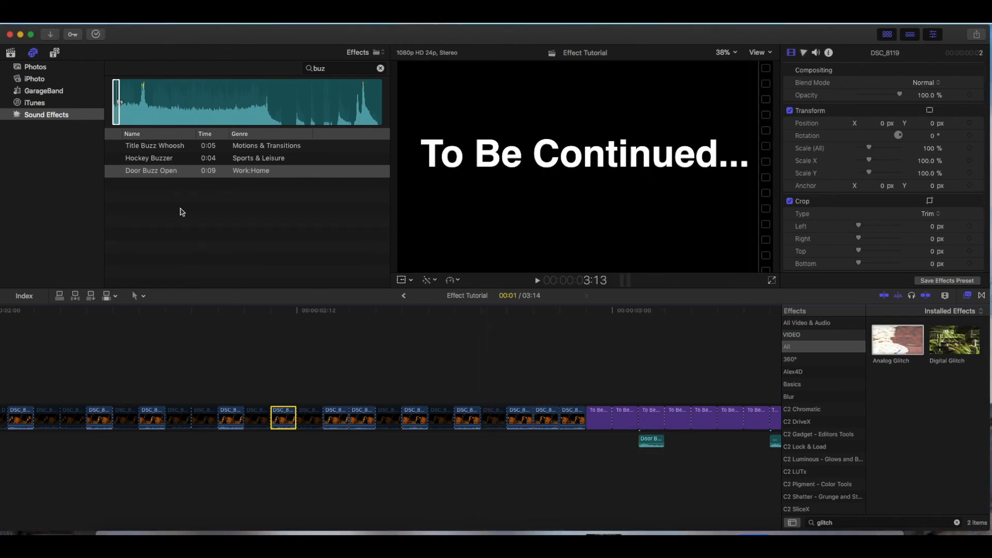
Step: Add a Blank Adjustment title above the flickering DSC_8119 pieces, starting at 2:01
{"action": "left_click", "coordinate": [10, 52]}
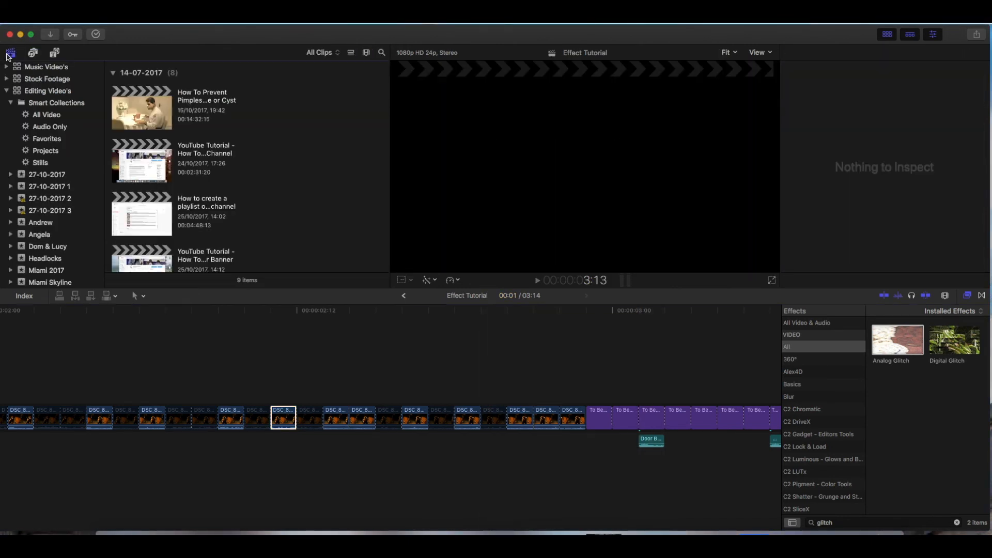
{"action": "left_click", "coordinate": [55, 53]}
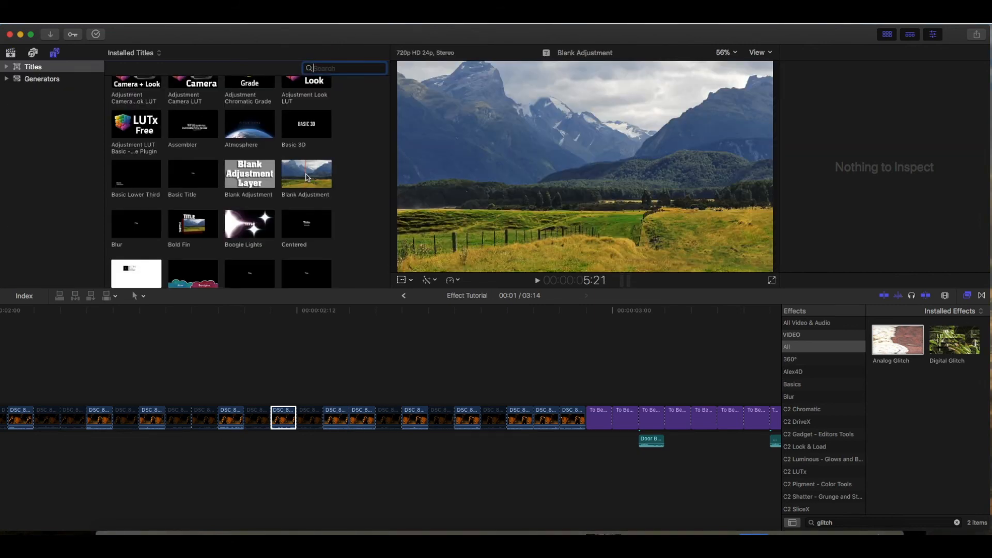
{"action": "left_click_drag", "start_coordinate": [306, 176], "coordinate": [17, 359]}
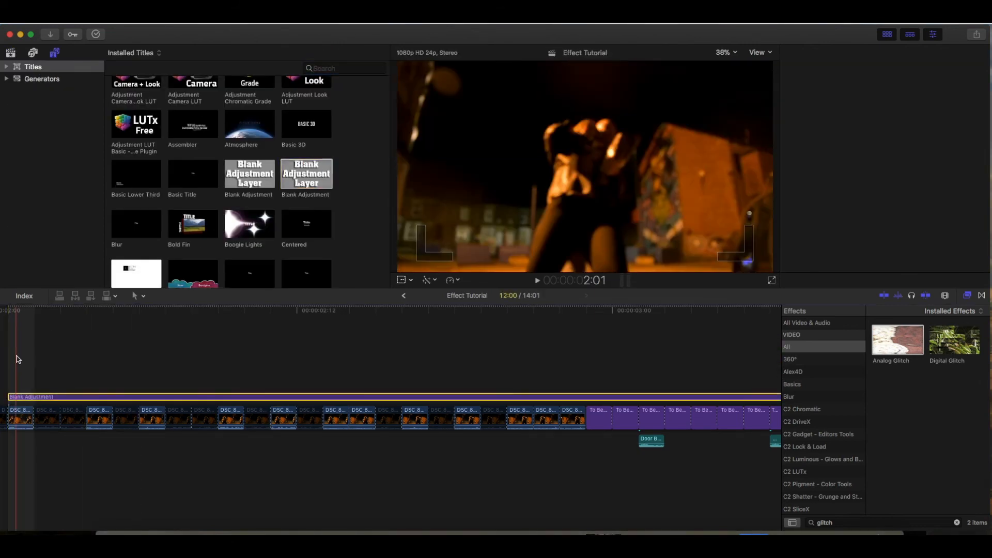
Step: Move the Blank Adjustment title to the start of the timeline and trim it to 3:14, ending with the last title clip
{"action": "key", "text": "super+4"}
{"action": "scroll", "coordinate": [19, 359], "scroll_direction": "left", "scroll_amount": 10}
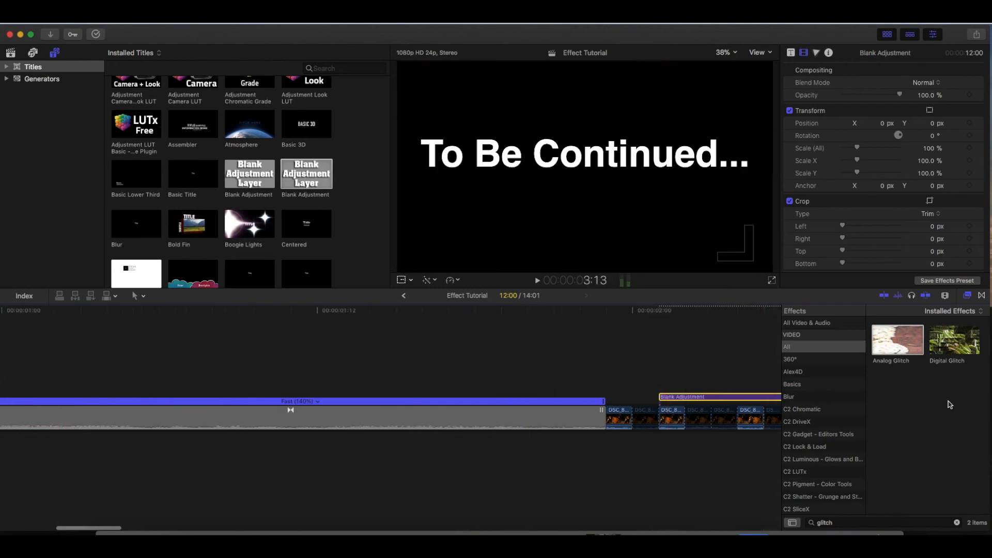
{"action": "left_click", "coordinate": [945, 295]}
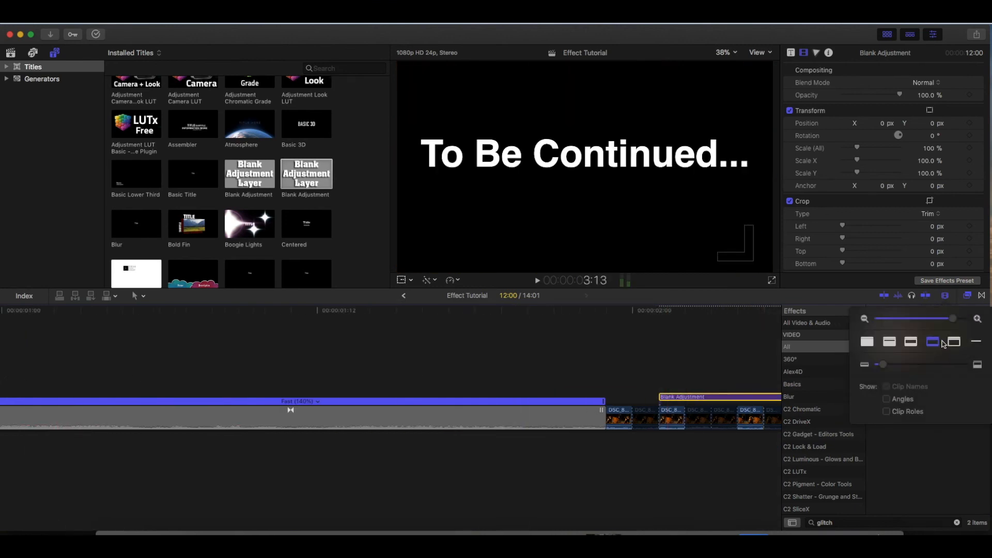
{"action": "left_click_drag", "start_coordinate": [954, 318], "coordinate": [920, 323]}
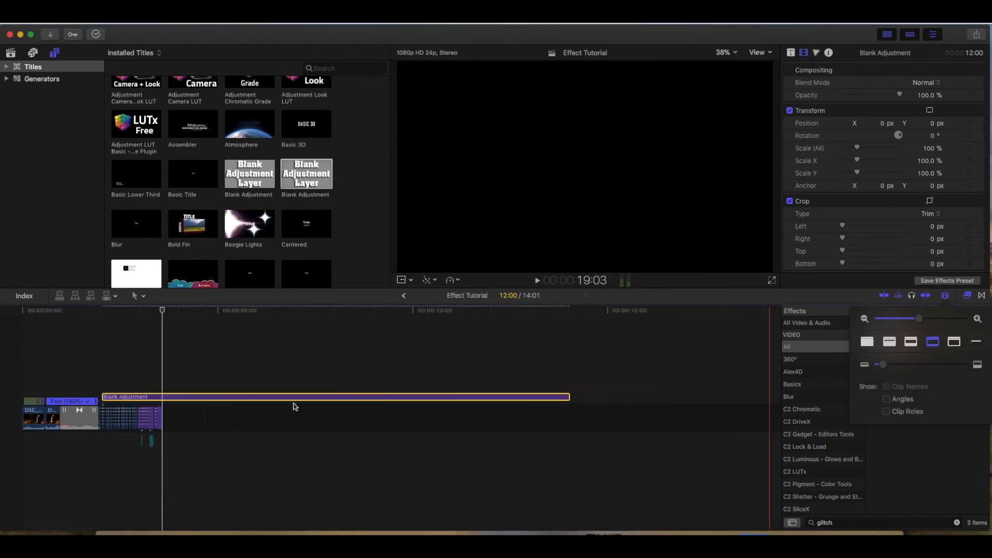
{"action": "left_click_drag", "start_coordinate": [293, 398], "coordinate": [150, 393]}
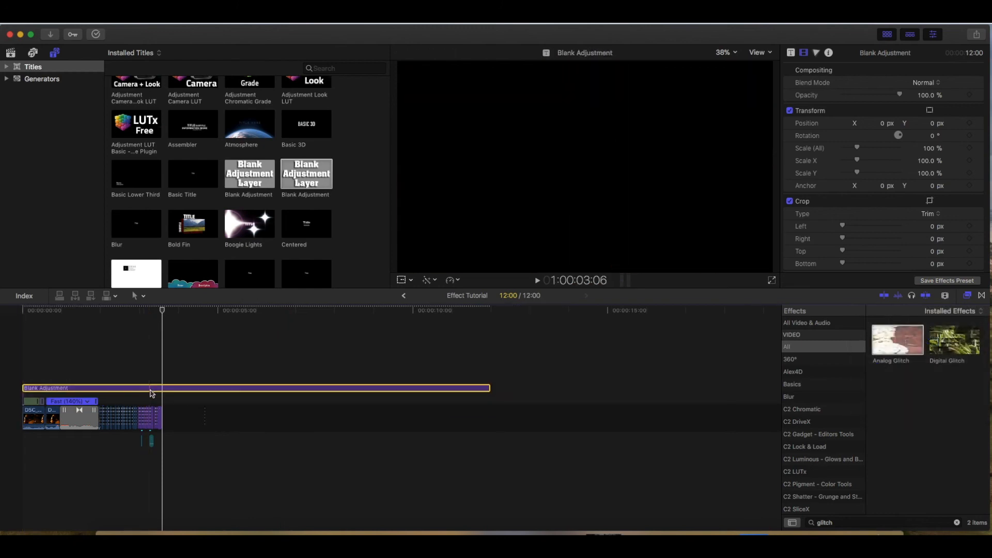
{"action": "left_click_drag", "start_coordinate": [489, 389], "coordinate": [160, 409]}
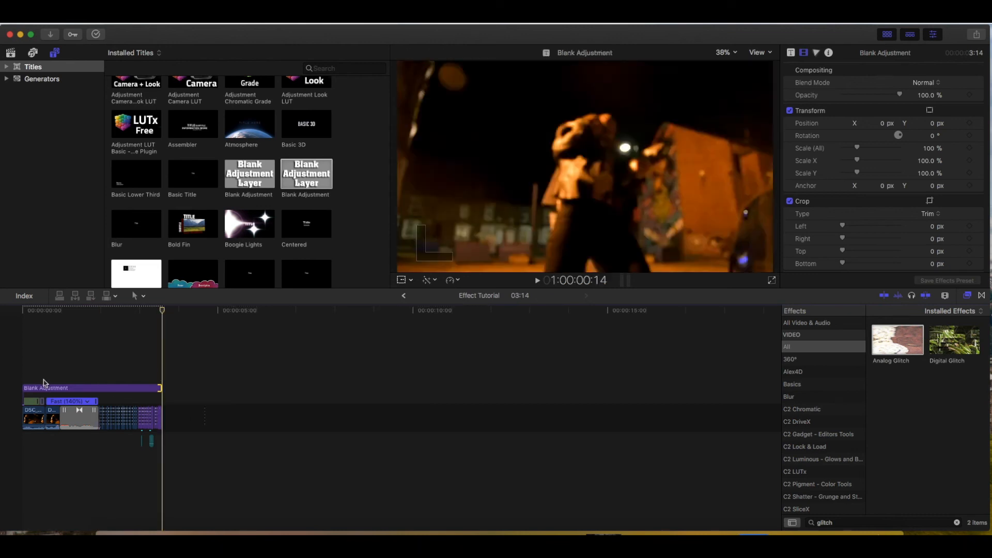
Step: Search the effects for "lett" and try to apply the Letterbox effect to the Blank Adjustment title
{"action": "left_click", "coordinate": [57, 389]}
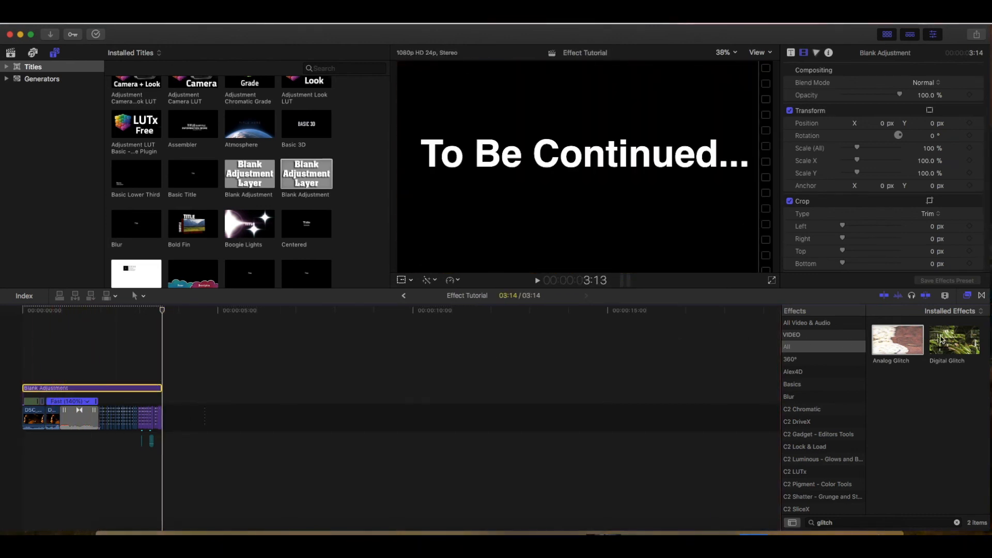
{"action": "left_click", "coordinate": [957, 523]}
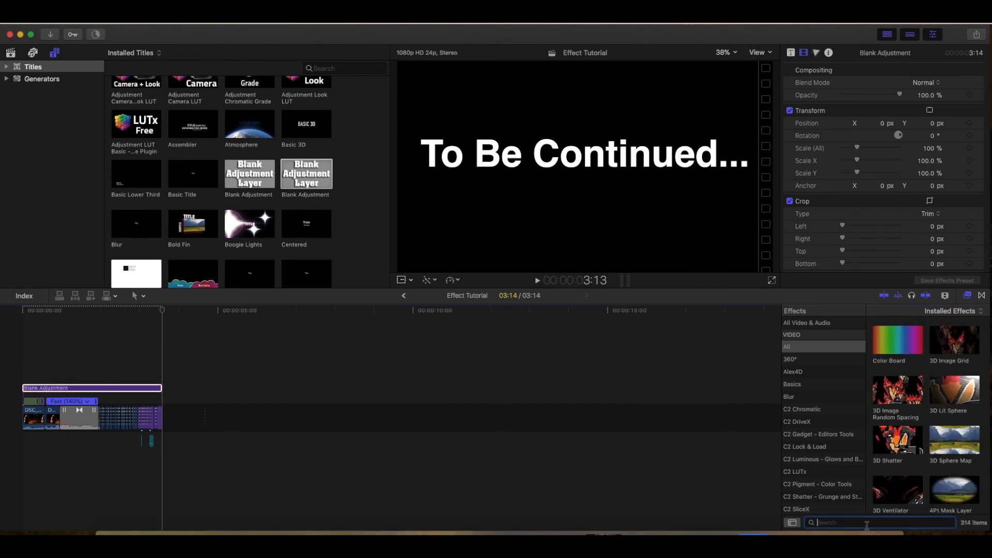
{"action": "type", "text": "lett"}
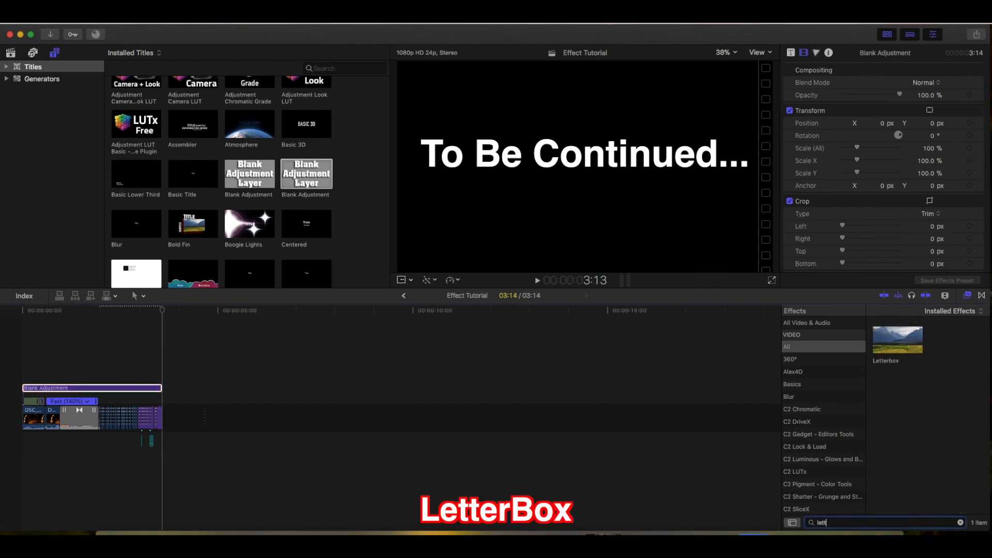
{"action": "left_click_drag", "start_coordinate": [914, 346], "coordinate": [101, 385]}
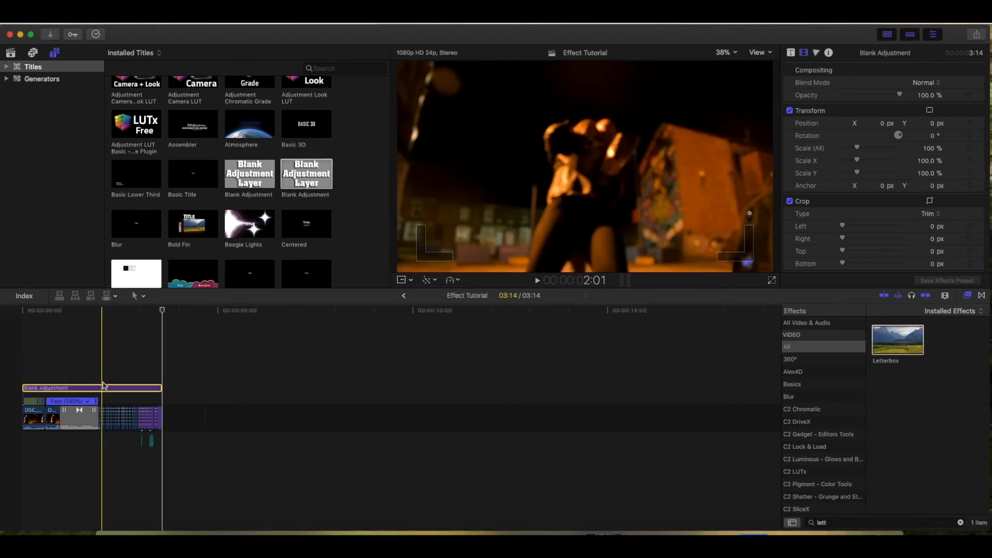
{"action": "key", "text": "s"}
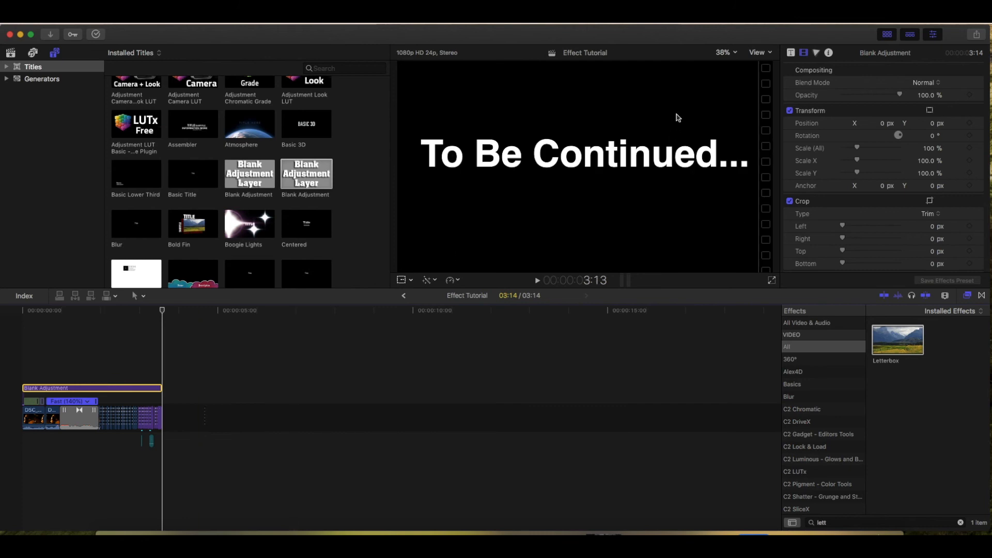
Step: Check the Blank Adjustment title's settings for Letterbox parameters, with the playhead at several points of the edit
{"action": "scroll", "coordinate": [848, 155], "scroll_direction": "down", "scroll_amount": 5}
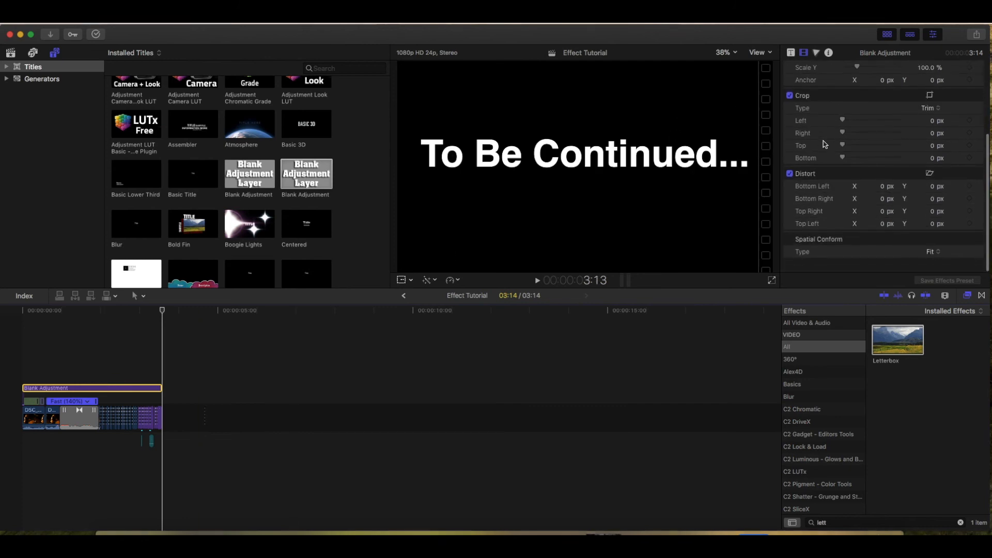
{"action": "scroll", "coordinate": [847, 156], "scroll_direction": "up", "scroll_amount": 5}
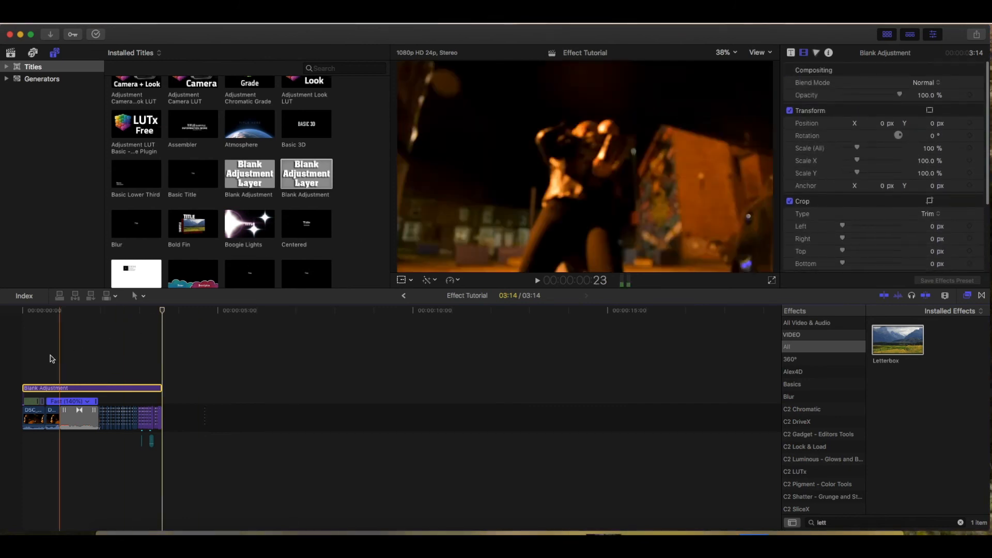
{"action": "left_click", "coordinate": [45, 388]}
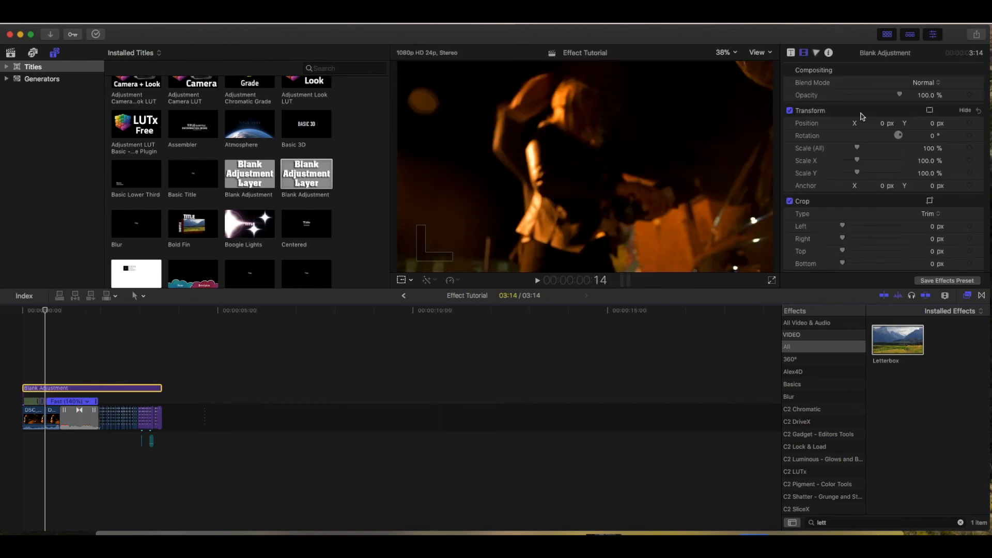
{"action": "scroll", "coordinate": [864, 190], "scroll_direction": "down", "scroll_amount": 5}
{"action": "scroll", "coordinate": [864, 191], "scroll_direction": "up", "scroll_amount": 5}
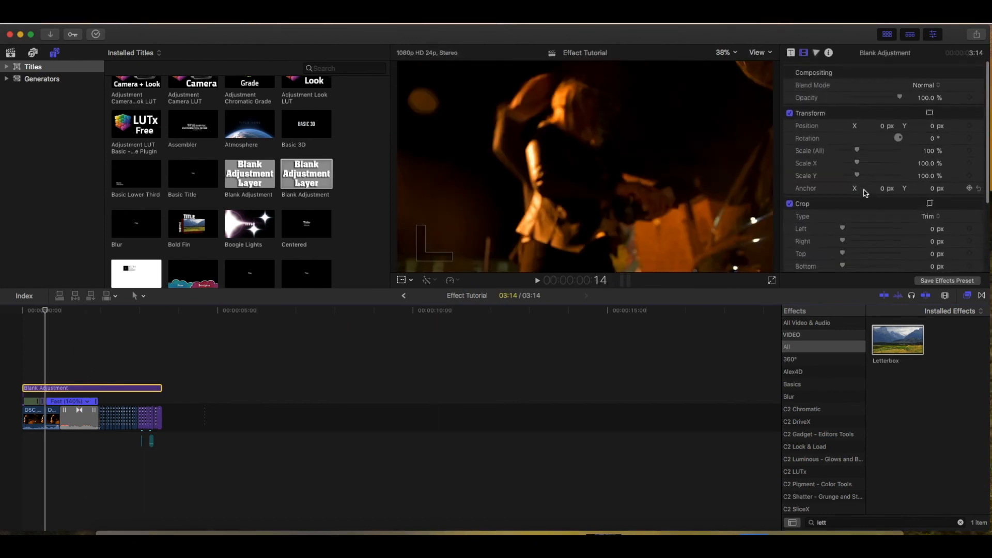
{"action": "left_click", "coordinate": [131, 380]}
{"action": "left_click", "coordinate": [106, 388]}
{"action": "left_click", "coordinate": [88, 313]}
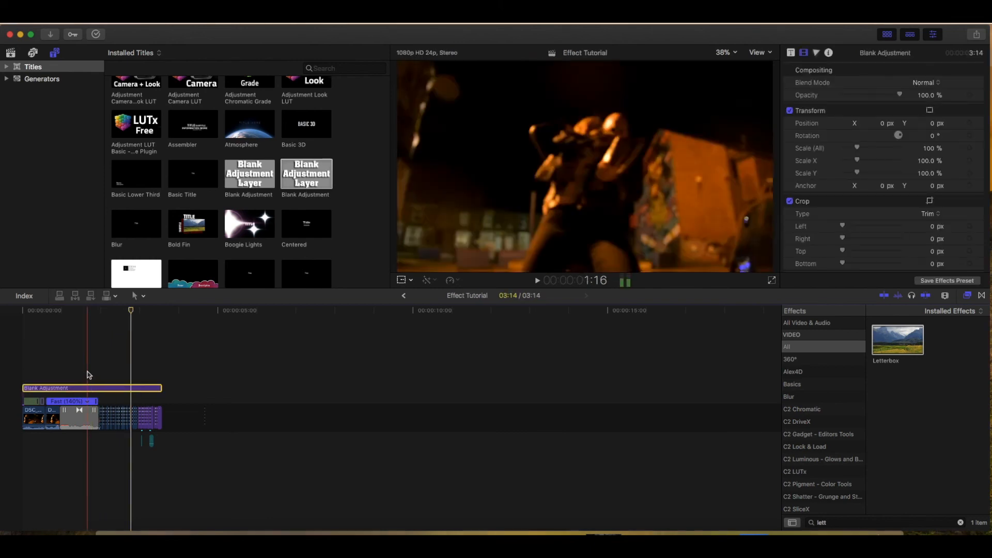
{"action": "left_click", "coordinate": [100, 389]}
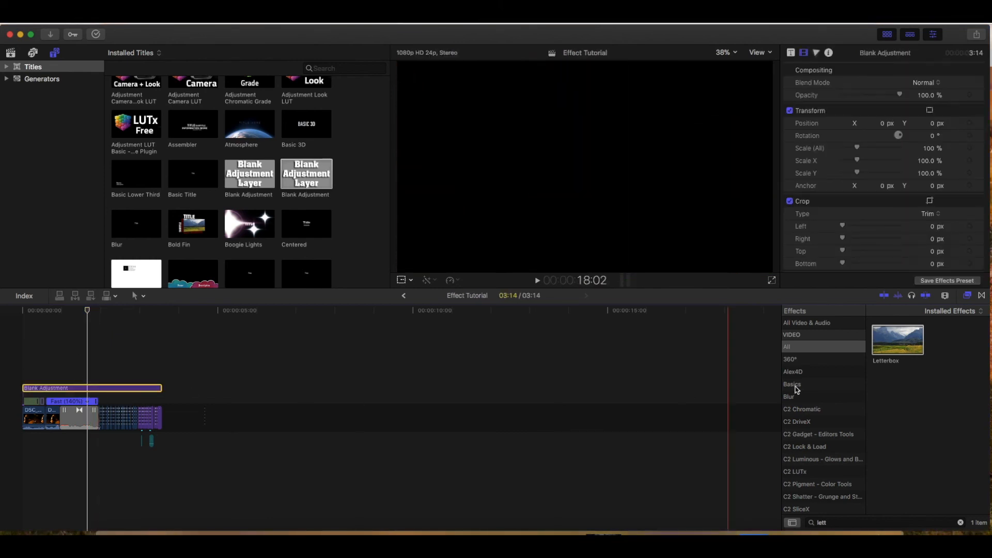
Step: Apply Letterbox to the Blank Adjustment title with a Border Size of 4.0 and an Offset of 1.0
{"action": "left_click_drag", "start_coordinate": [898, 339], "coordinate": [128, 389]}
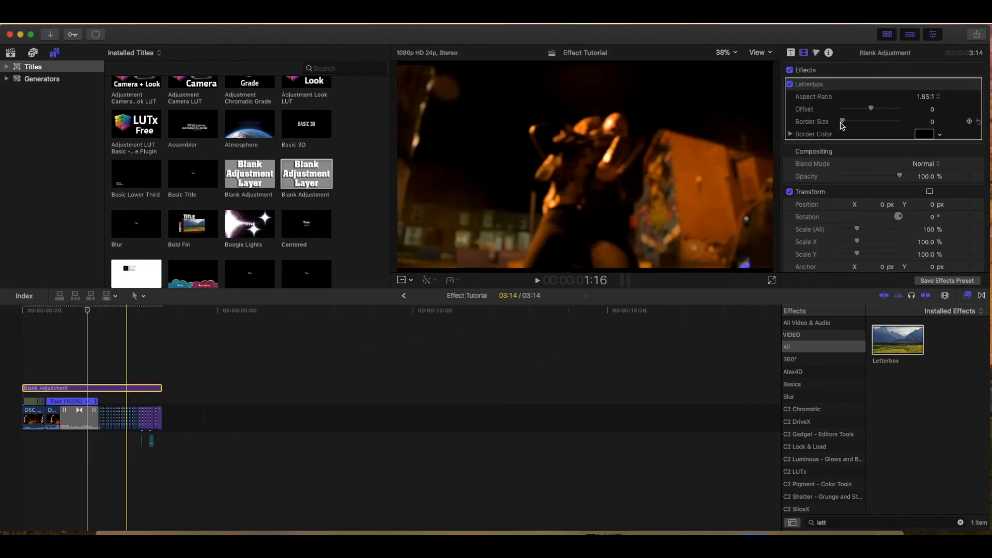
{"action": "left_click_drag", "start_coordinate": [845, 122], "coordinate": [872, 122]}
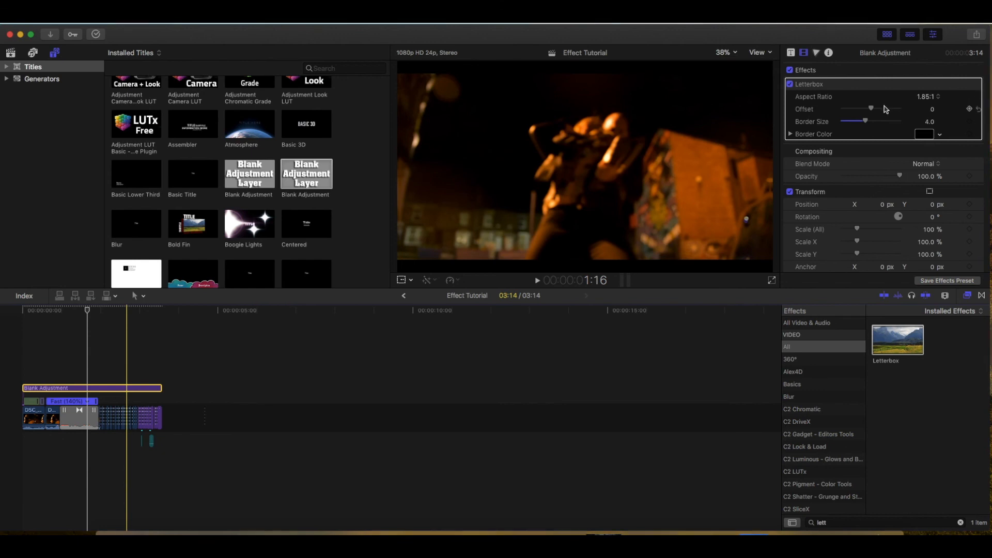
{"action": "left_click_drag", "start_coordinate": [872, 110], "coordinate": [914, 109]}
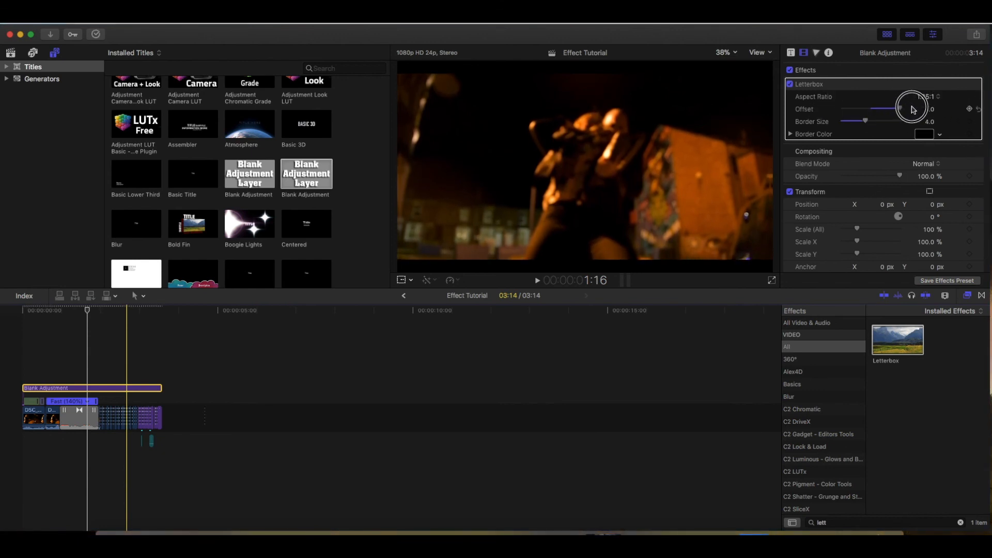
Step: Search the effects for "film" and apply Filmic Look to the Blank Adjustment title
{"action": "left_click", "coordinate": [54, 388]}
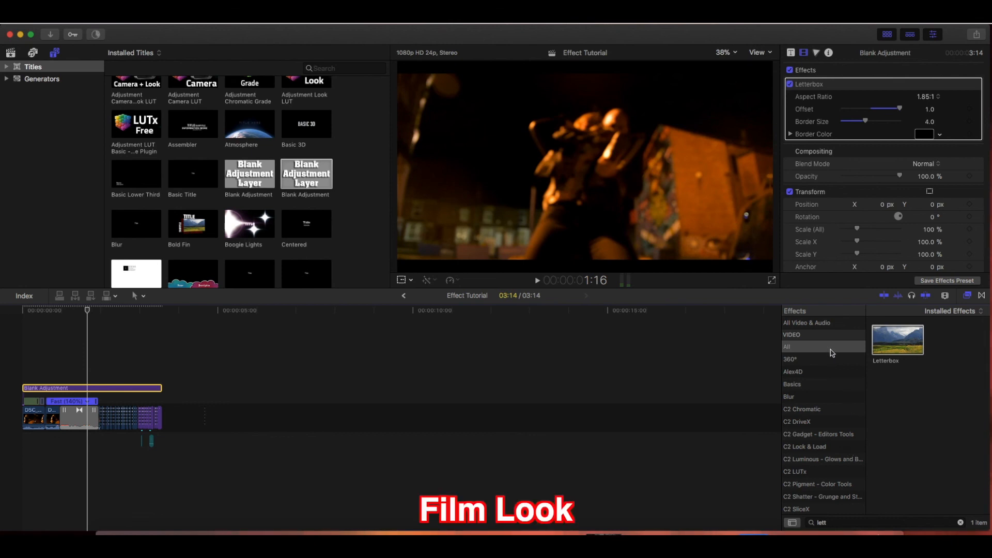
{"action": "key", "text": "BackSpace"}
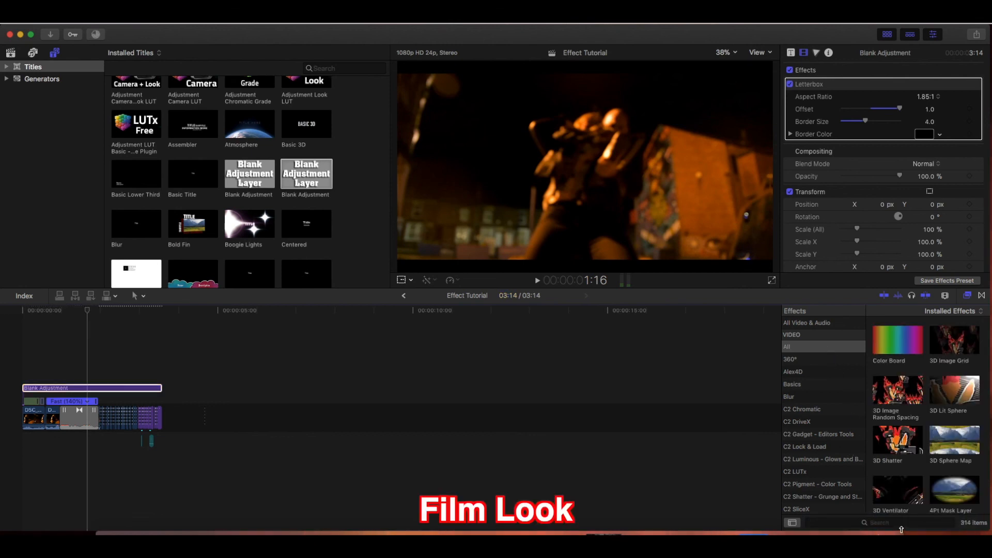
{"action": "left_click", "coordinate": [895, 527]}
{"action": "type", "text": "f"}
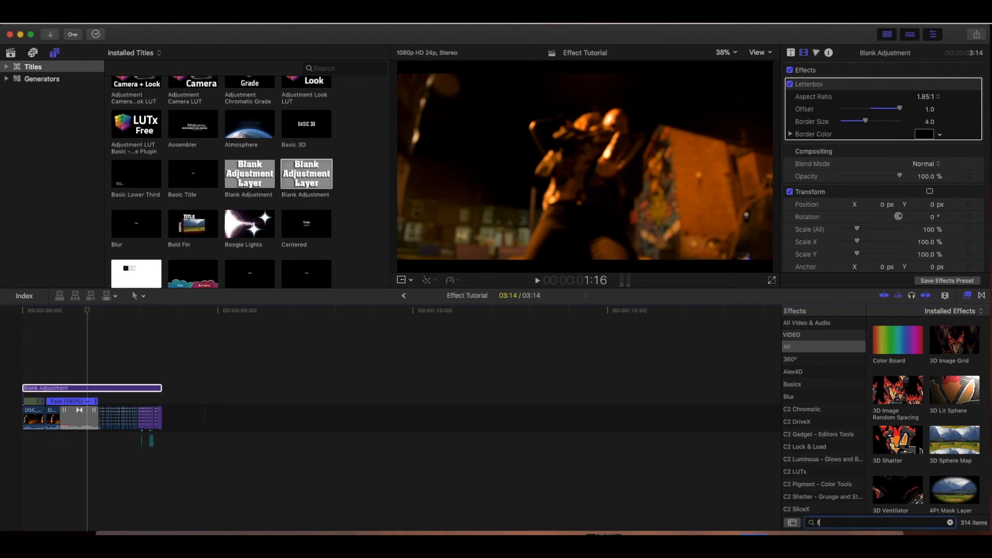
{"action": "type", "text": "ilm"}
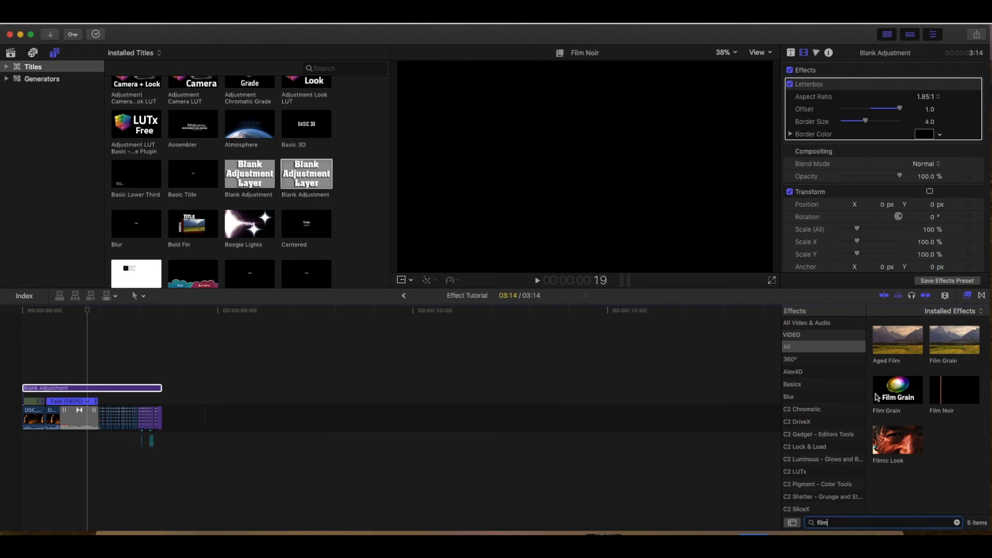
{"action": "left_click", "coordinate": [37, 376]}
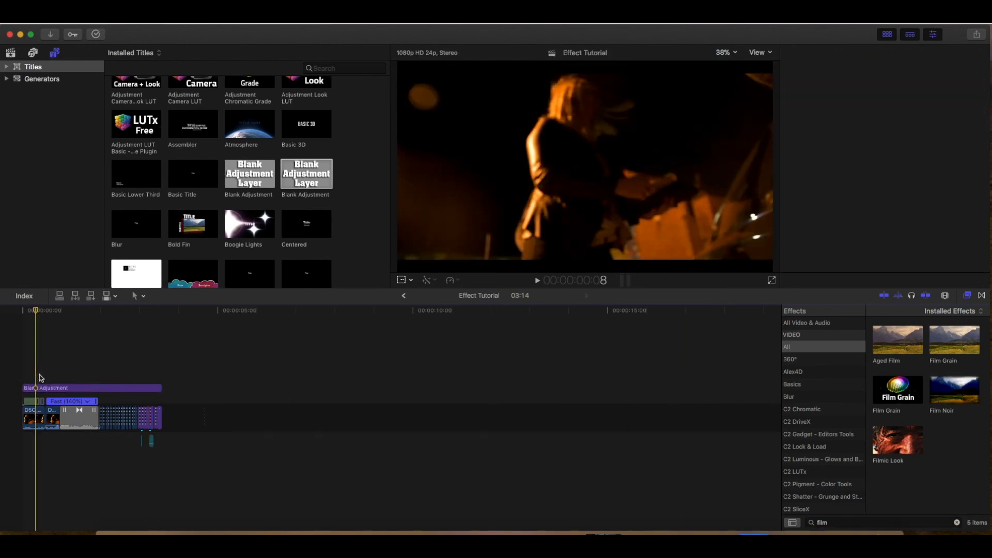
{"action": "left_click", "coordinate": [42, 387]}
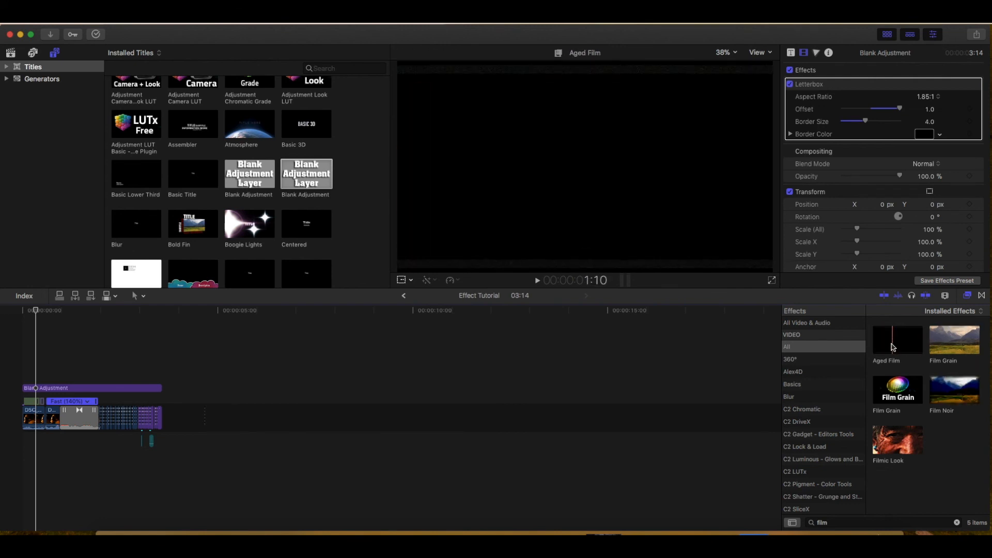
{"action": "left_click", "coordinate": [897, 447]}
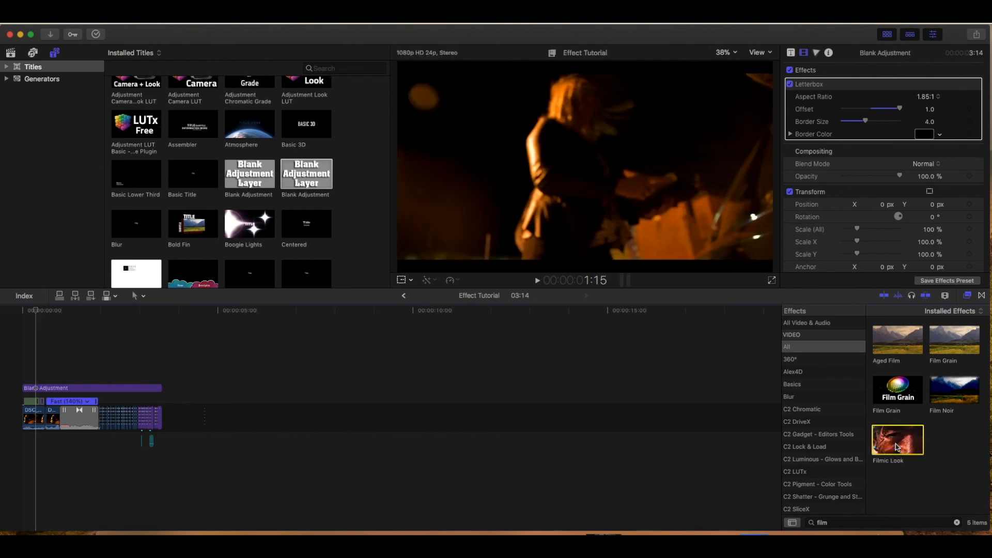
{"action": "left_click_drag", "start_coordinate": [897, 447], "coordinate": [110, 392]}
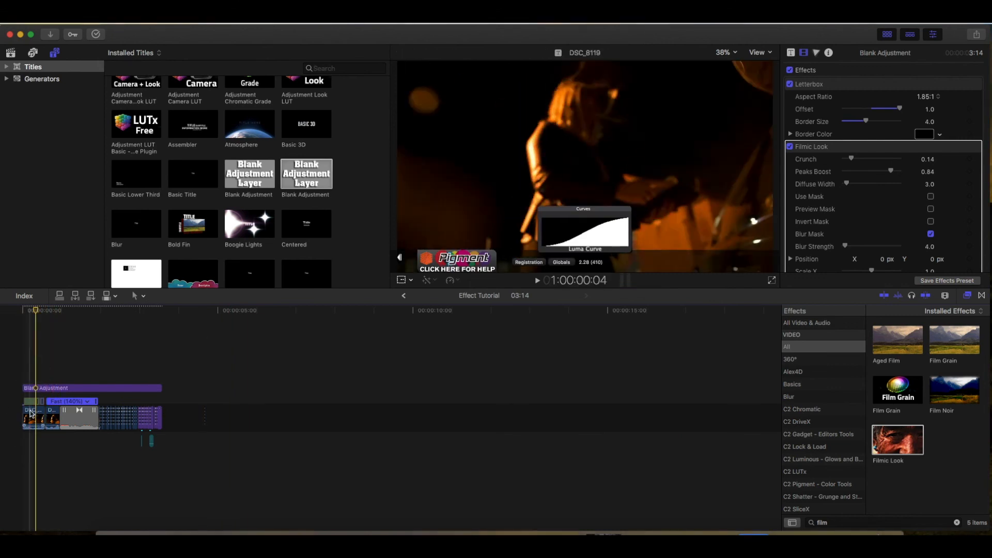
Step: Set the Filmic Look on the Blank Adjustment title to Blur Strength 0, Crunch 0.19 and Peaks Boost 0.89
{"action": "left_click", "coordinate": [175, 373]}
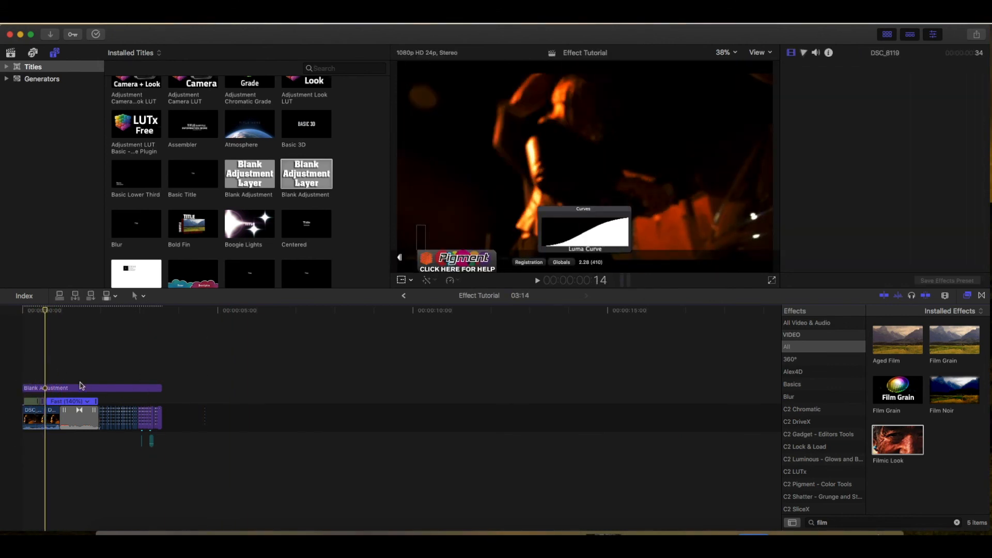
{"action": "left_click", "coordinate": [83, 388]}
{"action": "scroll", "coordinate": [839, 210], "scroll_direction": "down", "scroll_amount": 3}
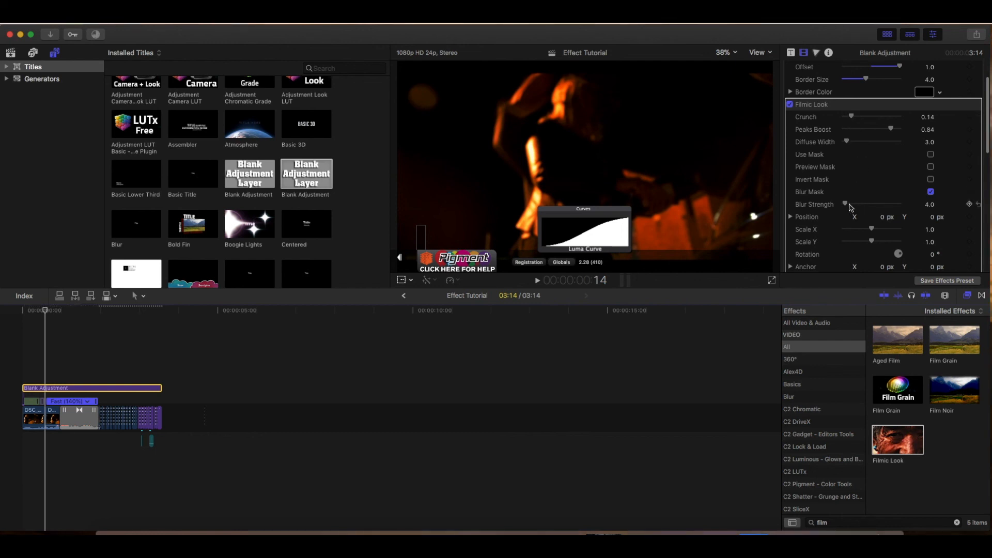
{"action": "left_click_drag", "start_coordinate": [846, 204], "coordinate": [825, 217]}
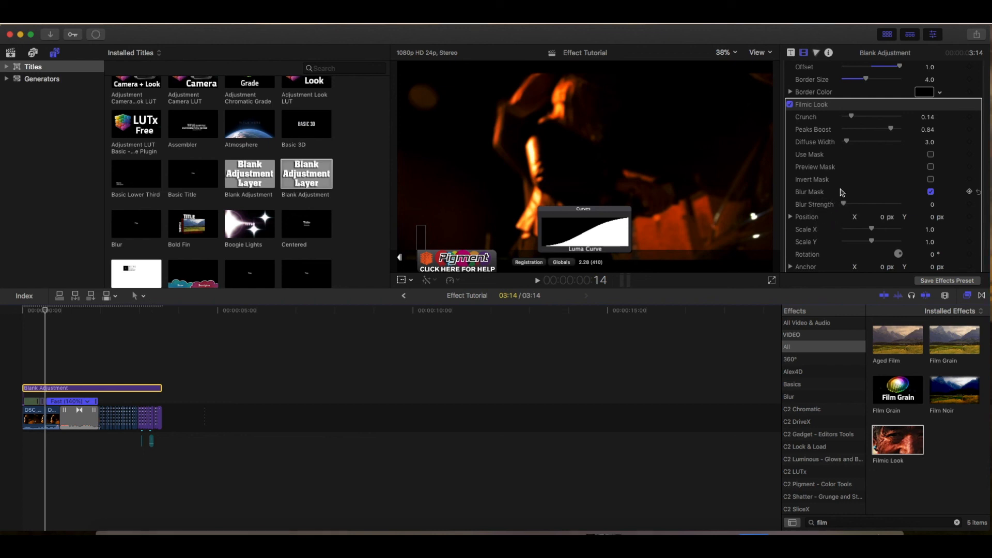
{"action": "scroll", "coordinate": [844, 192], "scroll_direction": "up", "scroll_amount": 3}
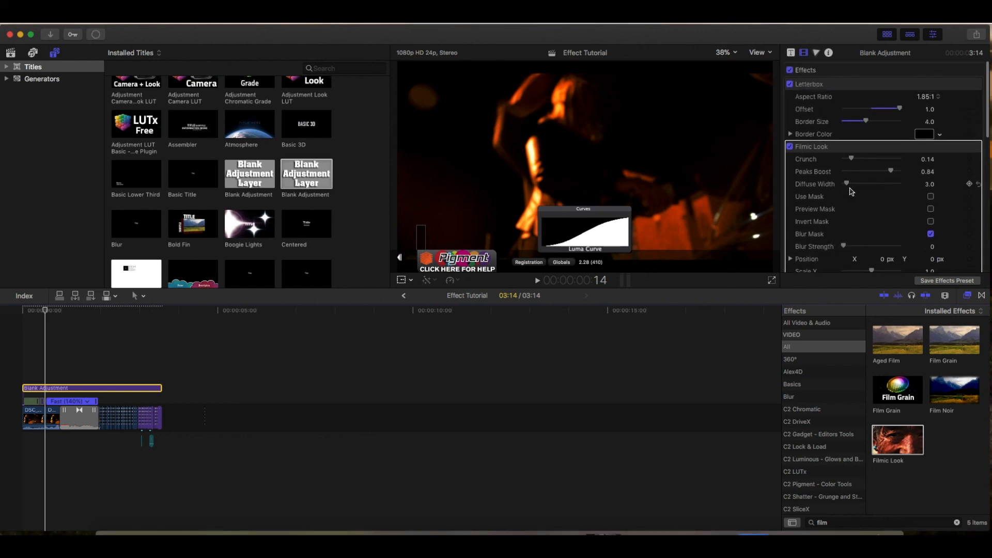
{"action": "mouse_move", "coordinate": [849, 186]}
{"action": "left_mouse_down"}
{"action": "mouse_move", "coordinate": [881, 186]}
{"action": "mouse_move", "coordinate": [847, 190]}
{"action": "left_mouse_up"}
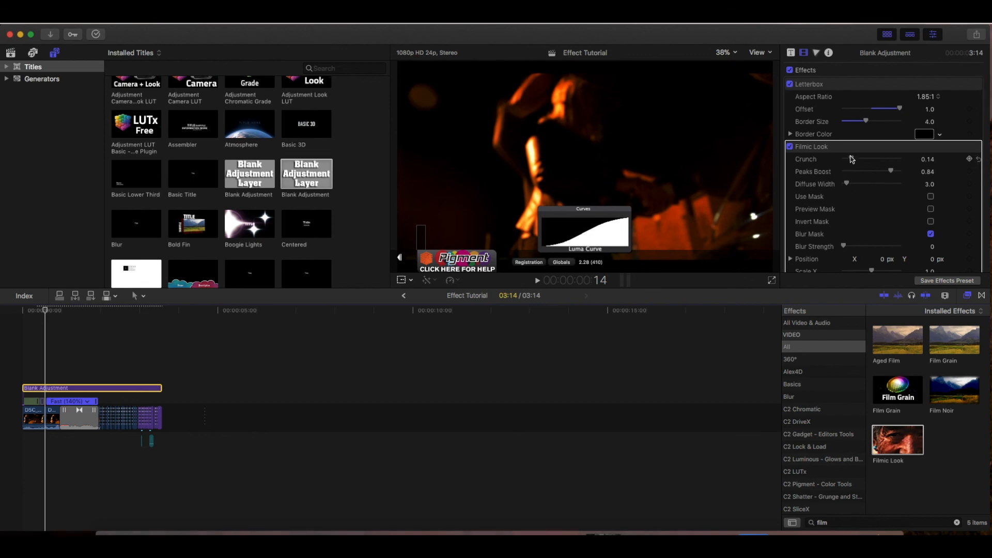
{"action": "left_click_drag", "start_coordinate": [850, 158], "coordinate": [894, 176]}
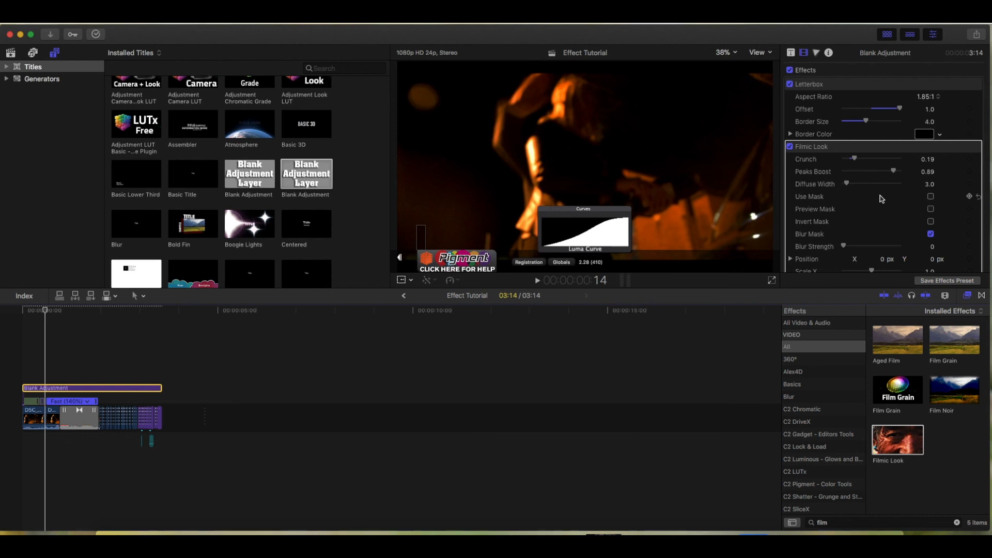
Step: Look over the remaining Filmic Look settings and review the edit in full screen through the "To Be Continued..." title
{"action": "scroll", "coordinate": [881, 198], "scroll_direction": "down", "scroll_amount": 5}
{"action": "scroll", "coordinate": [879, 201], "scroll_direction": "up", "scroll_amount": 4}
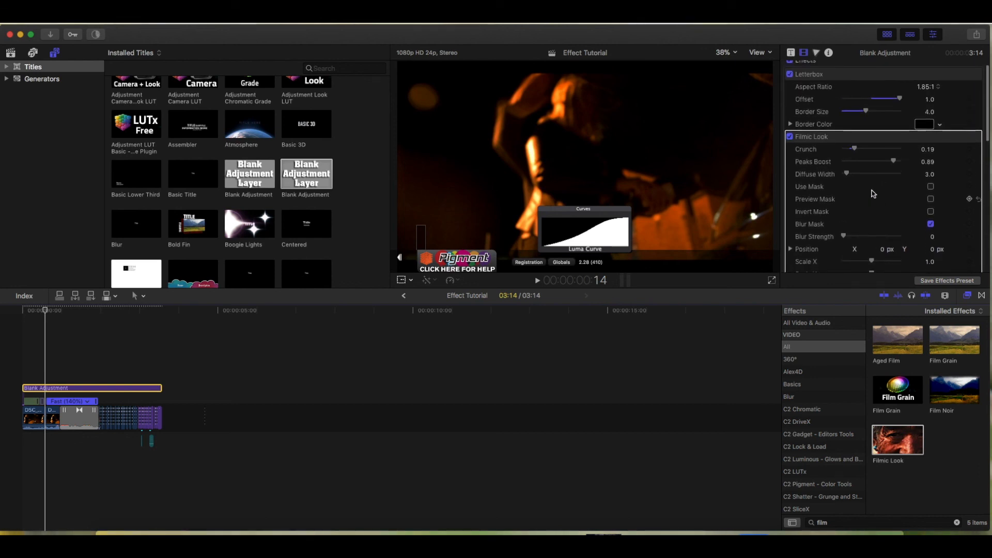
{"action": "scroll", "coordinate": [873, 193], "scroll_direction": "up", "scroll_amount": 1}
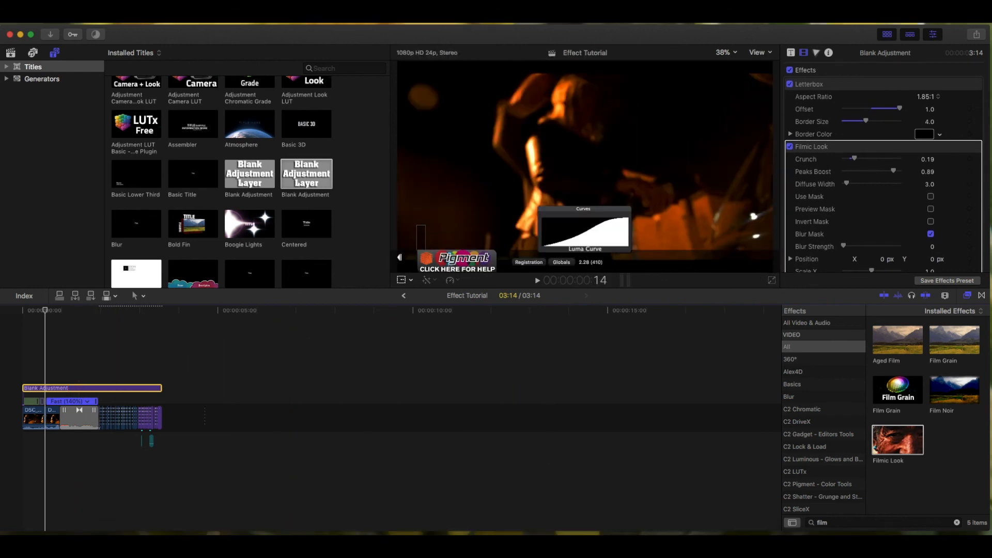
{"action": "left_click", "coordinate": [771, 280]}
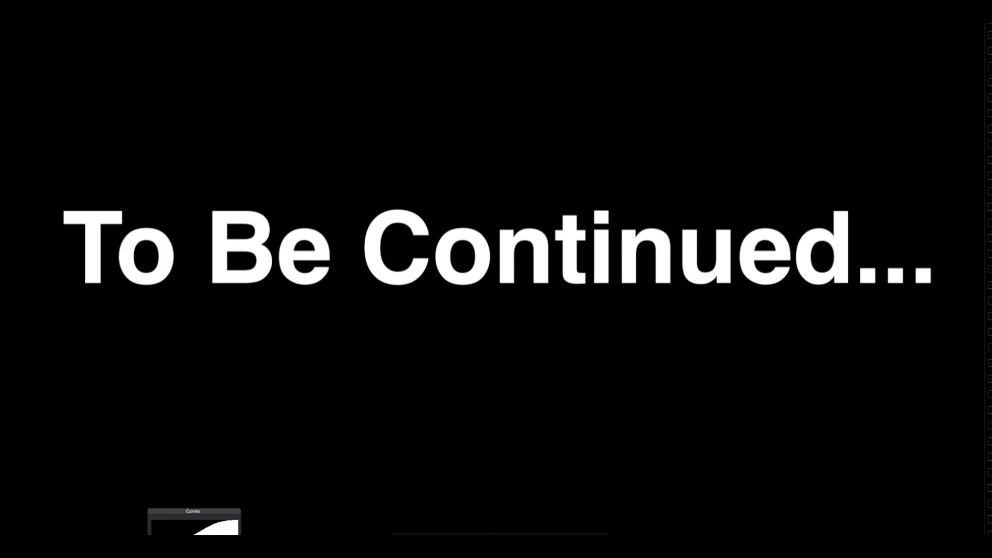
{"action": "key", "text": "Escape"}
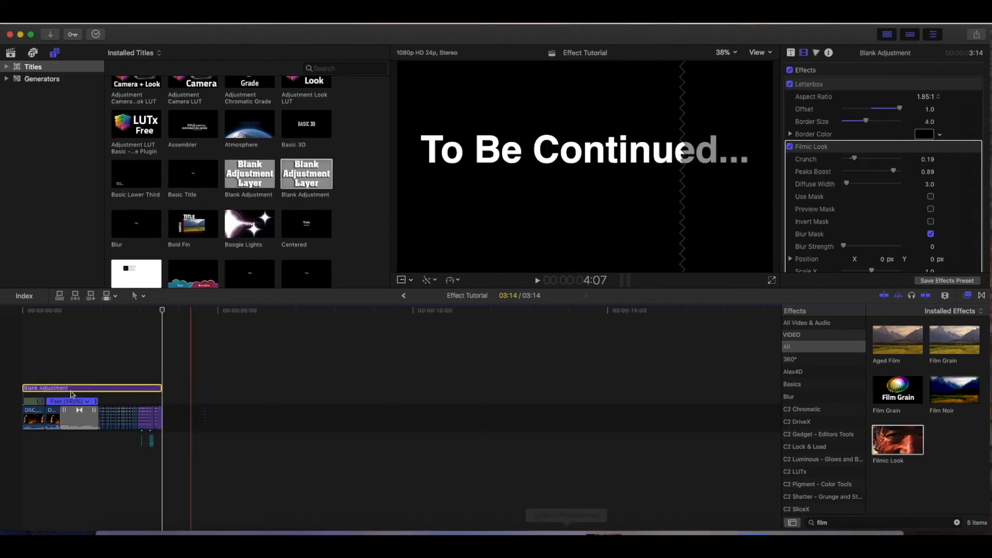